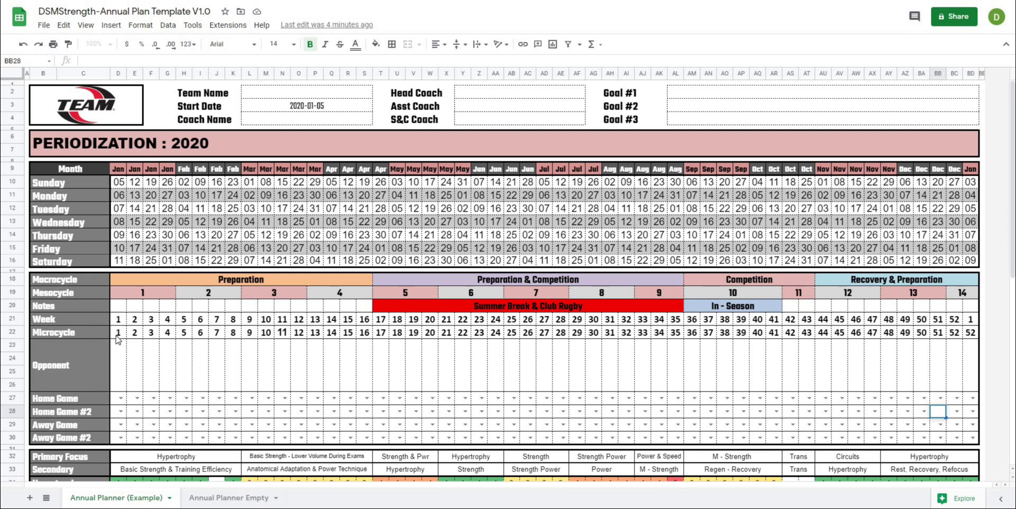
{"action": "left_click", "coordinate": [121, 398]}
{"action": "left_click", "coordinate": [122, 413]}
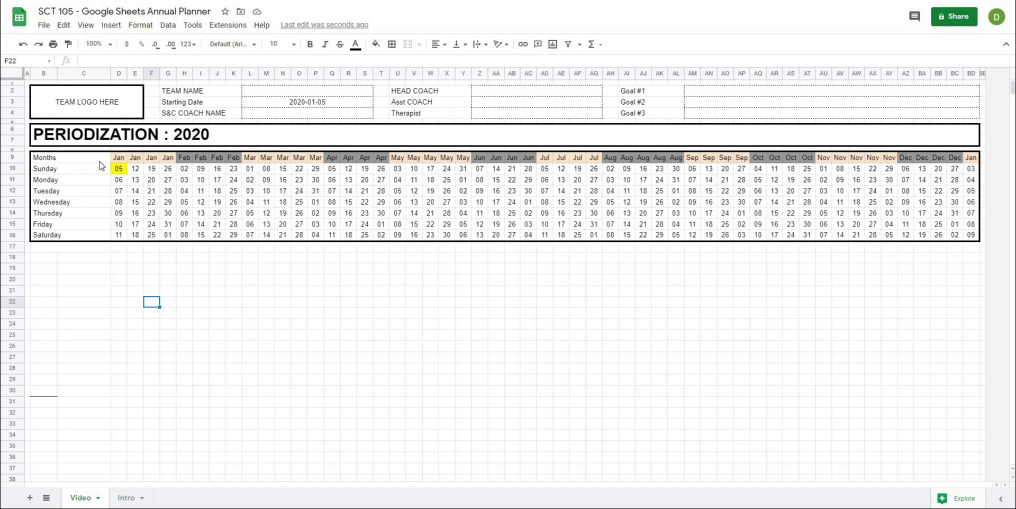
Try 2020-01-12 as the planner's starting date, and set the date back to 2020-01-05.
{"action": "double_click", "coordinate": [337, 106]}
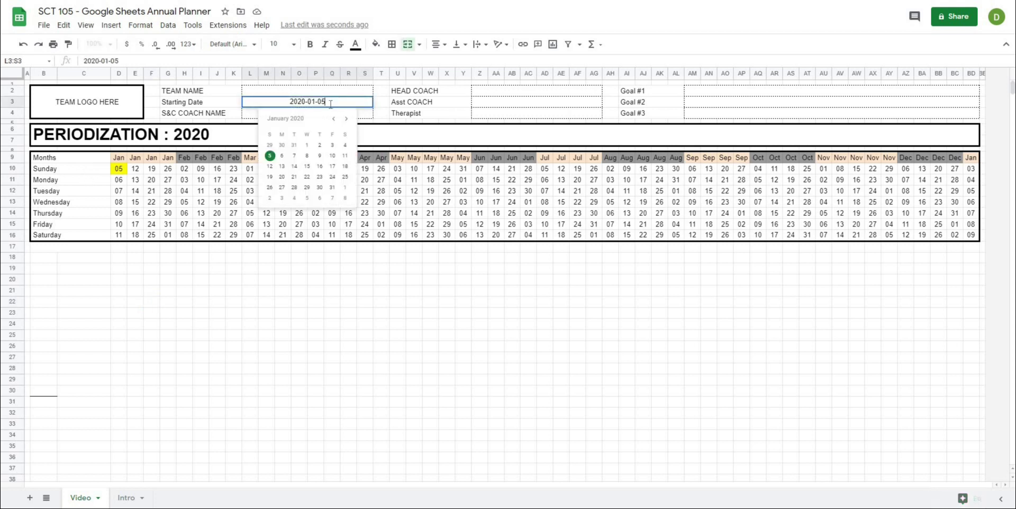
{"action": "left_click", "coordinate": [269, 167]}
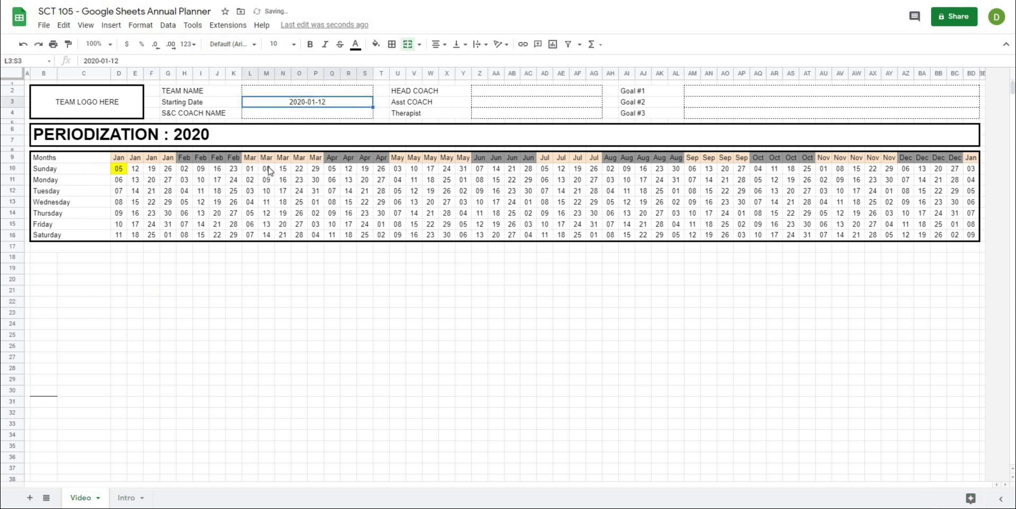
{"action": "double_click", "coordinate": [338, 104]}
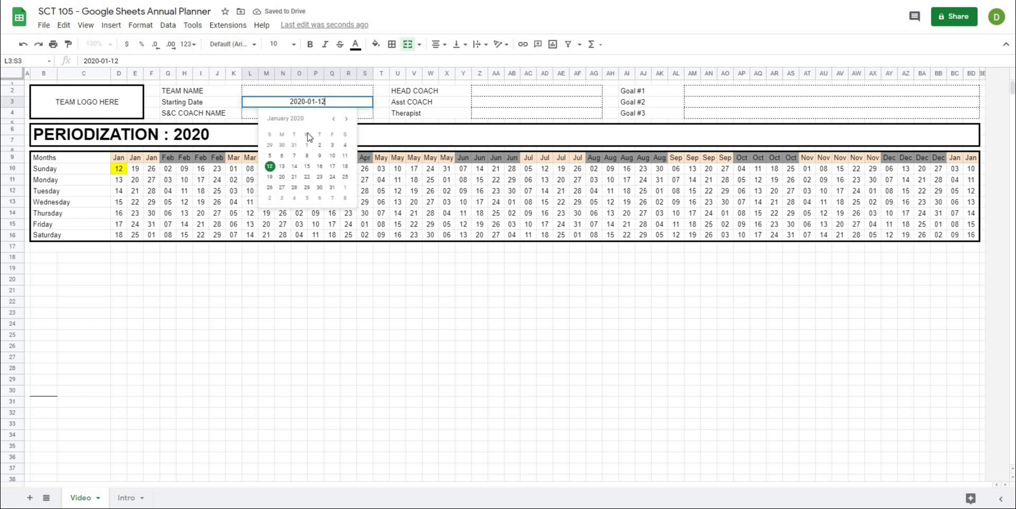
{"action": "left_click", "coordinate": [269, 156]}
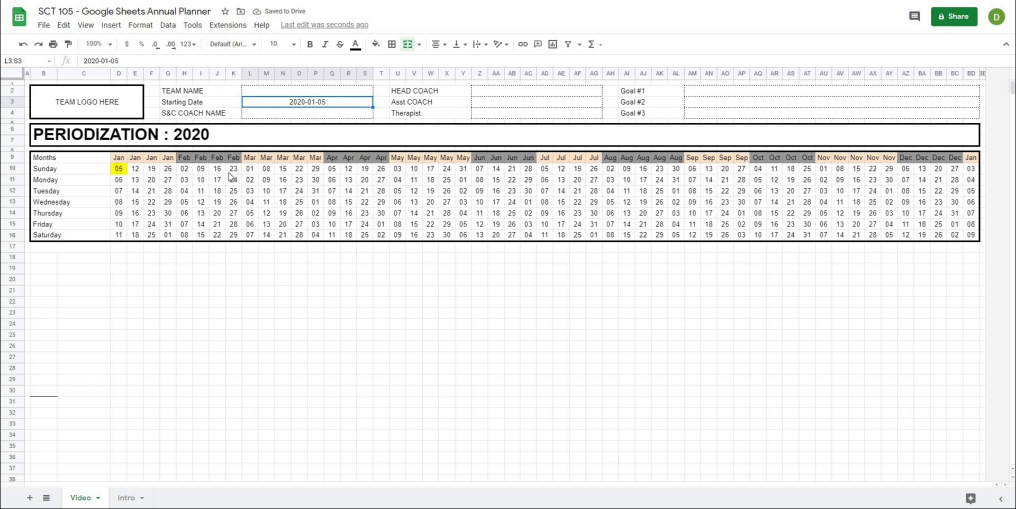
{"action": "left_click", "coordinate": [119, 302]}
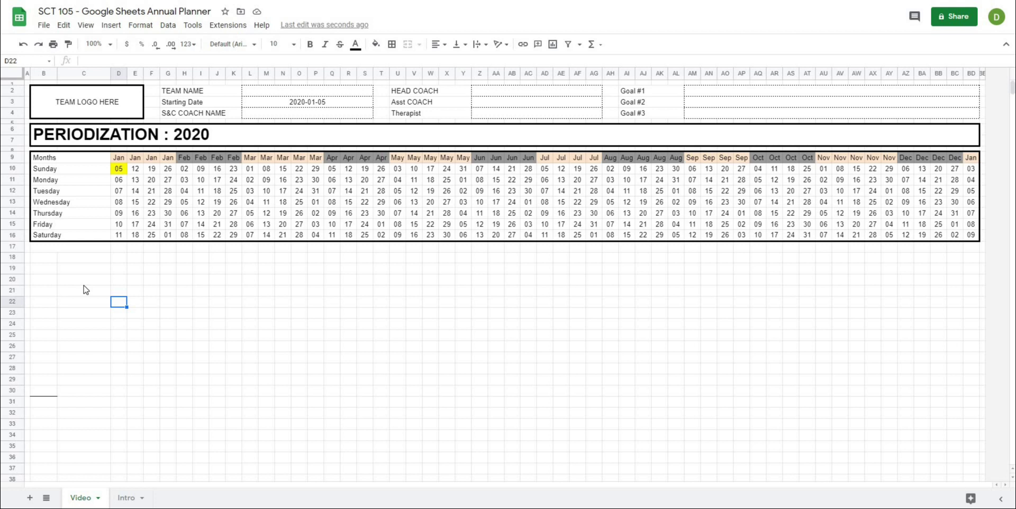
{"action": "key", "text": "ctrl+z"}
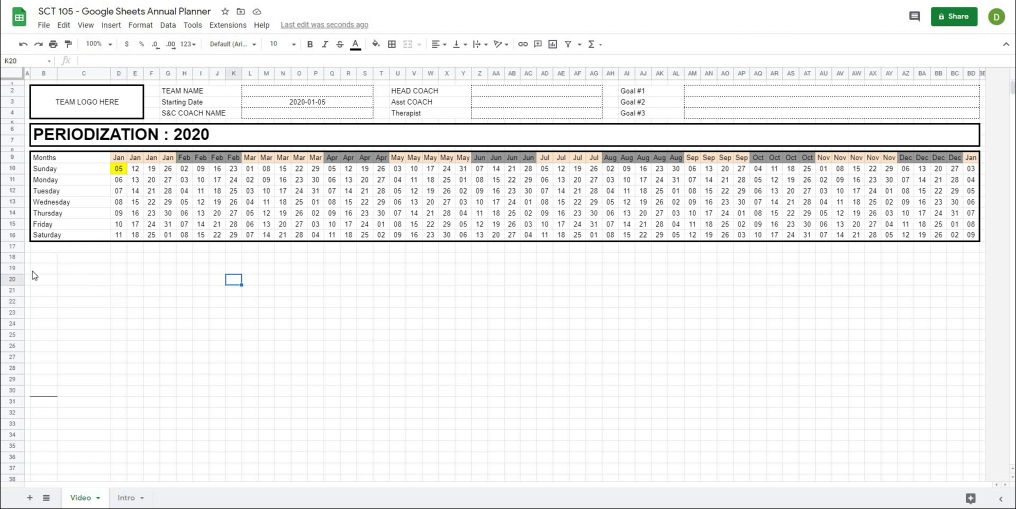
{"action": "left_click", "coordinate": [75, 314]}
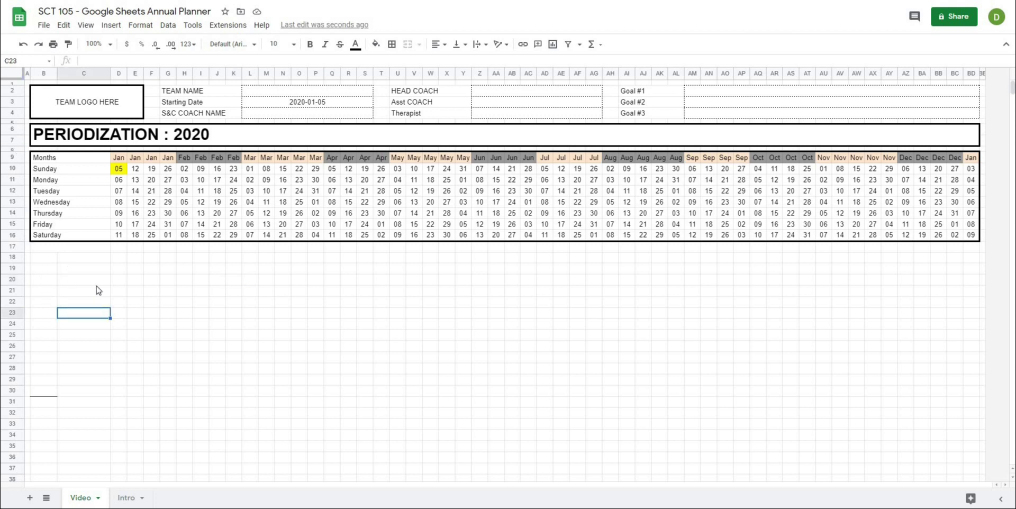
Resize row 17 below the calendar block to a height of 5 pixels as a thin spacer.
{"action": "left_click", "coordinate": [42, 248]}
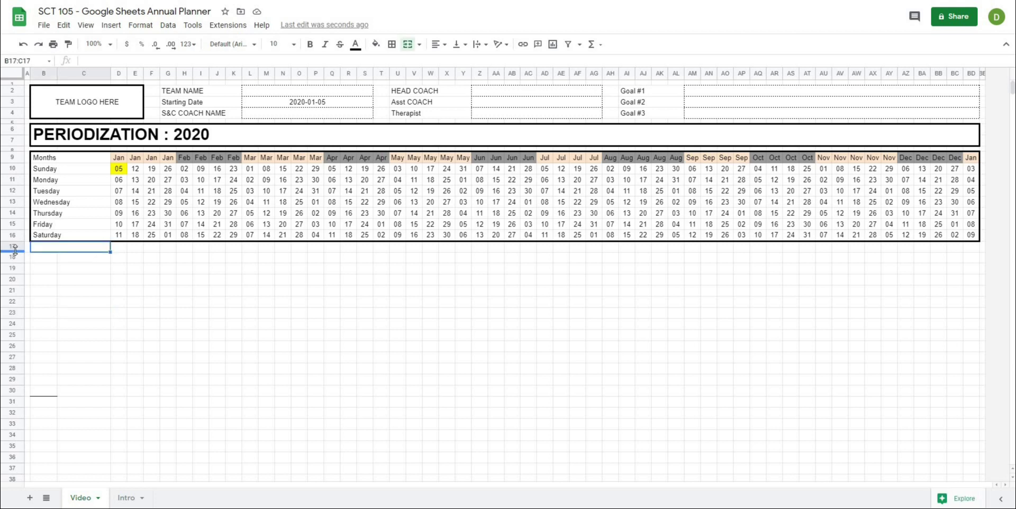
{"action": "left_click", "coordinate": [13, 247]}
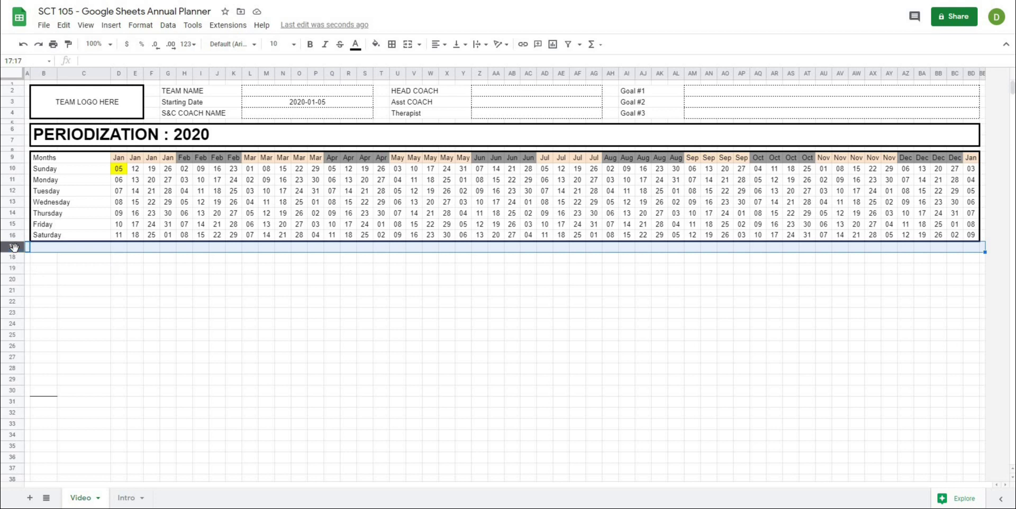
{"action": "right_click", "coordinate": [14, 247]}
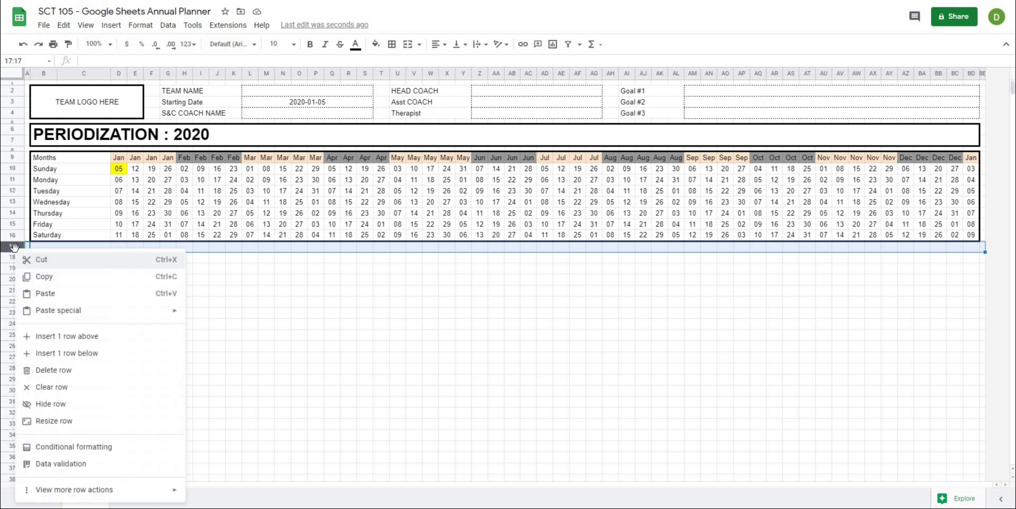
{"action": "left_click", "coordinate": [53, 421]}
{"action": "left_click", "coordinate": [485, 249]}
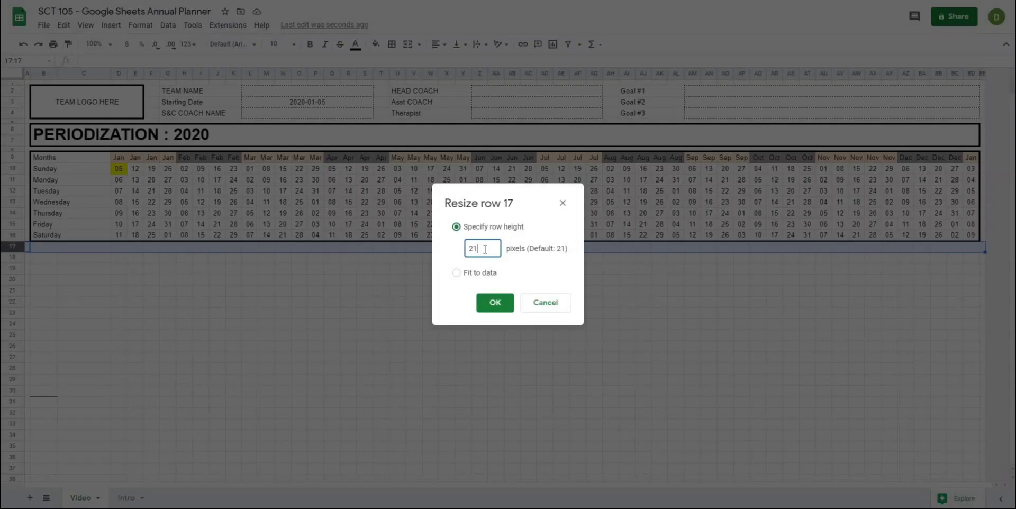
{"action": "type", "text": "5"}
{"action": "key", "text": "Return"}
{"action": "left_click", "coordinate": [397, 319]}
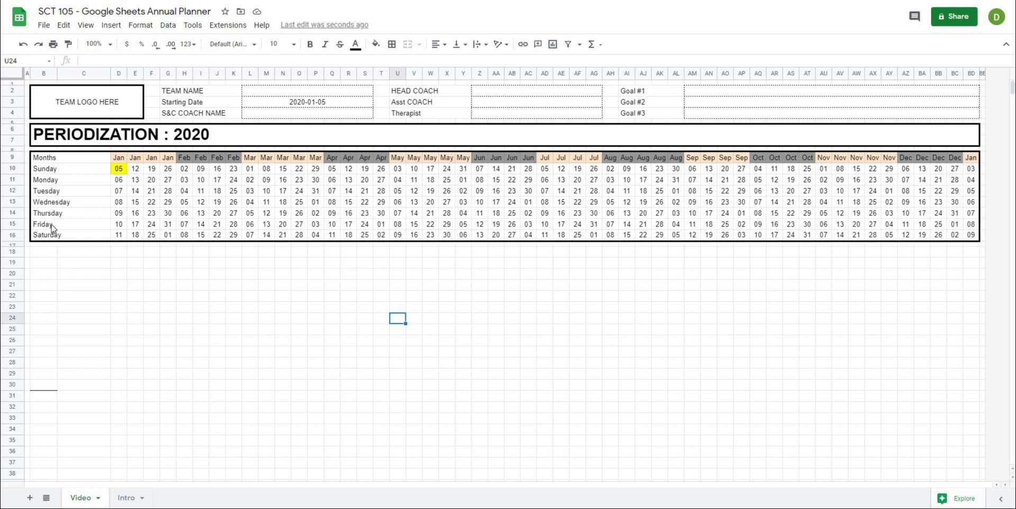
{"action": "left_click", "coordinate": [74, 280]}
{"action": "left_click", "coordinate": [44, 256]}
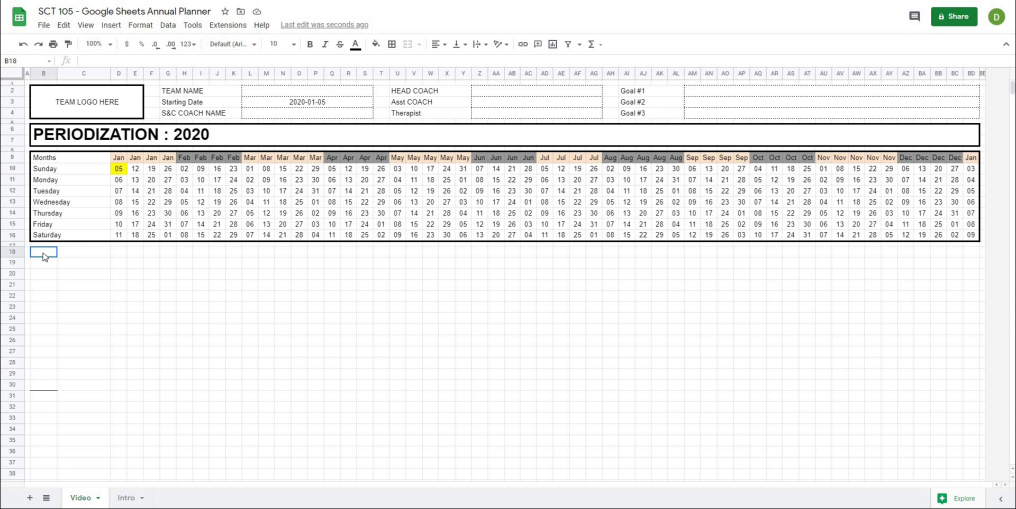
{"action": "left_click", "coordinate": [80, 273]}
{"action": "left_click", "coordinate": [84, 298]}
{"action": "left_click", "coordinate": [54, 297]}
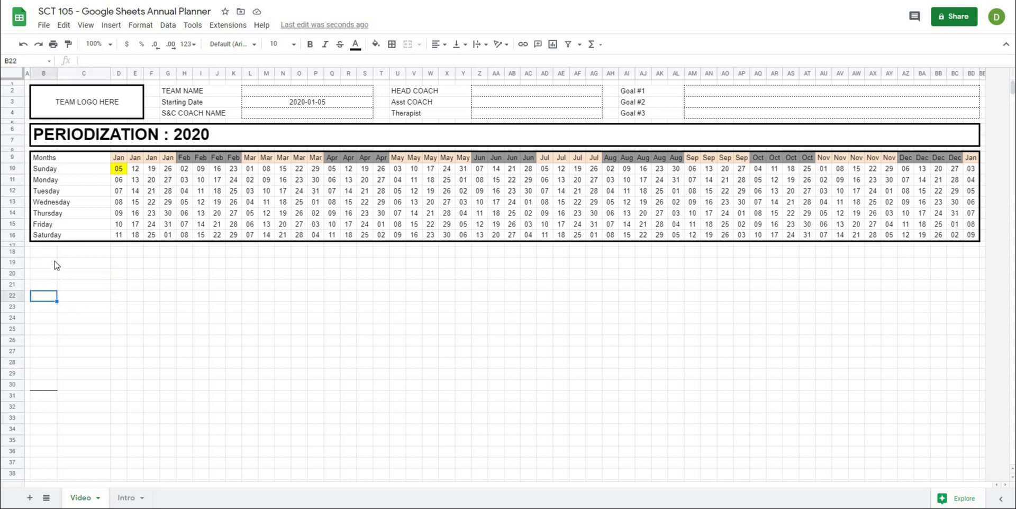
{"action": "left_click", "coordinate": [50, 309]}
Merge cells B18:C18 and fill the merged format down through row 30.
{"action": "left_click", "coordinate": [44, 256]}
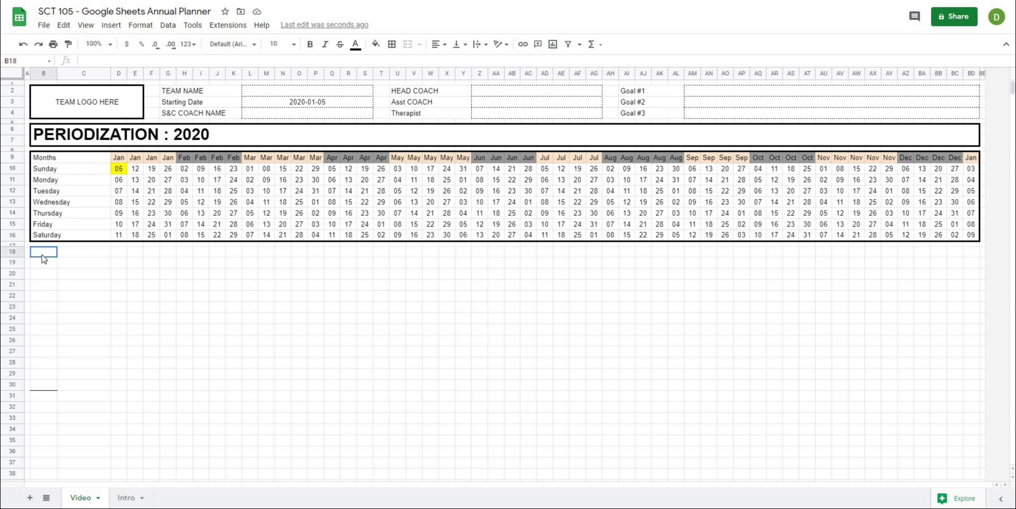
{"action": "left_click_drag", "start_coordinate": [43, 258], "coordinate": [77, 255]}
{"action": "left_click", "coordinate": [69, 277]}
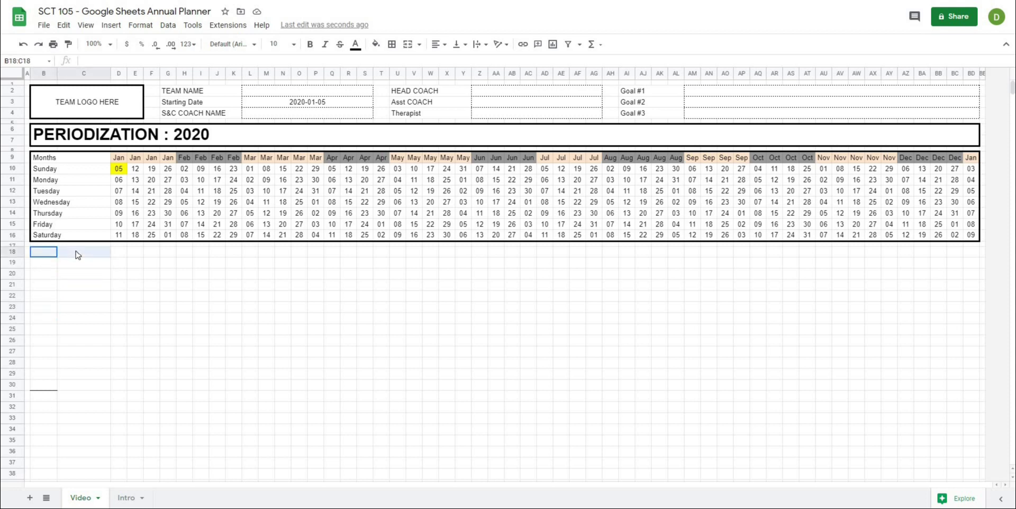
{"action": "left_click", "coordinate": [407, 44]}
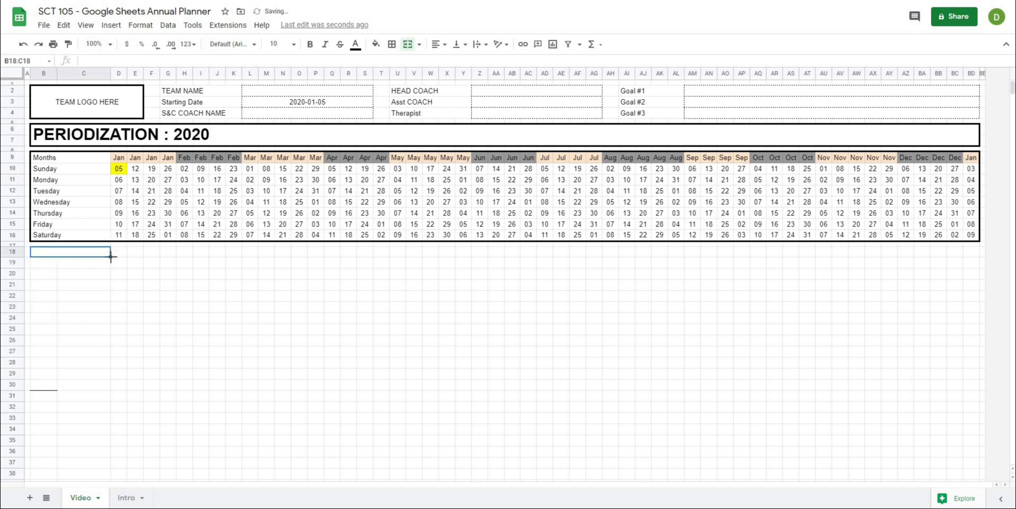
{"action": "left_click_drag", "start_coordinate": [111, 256], "coordinate": [100, 384]}
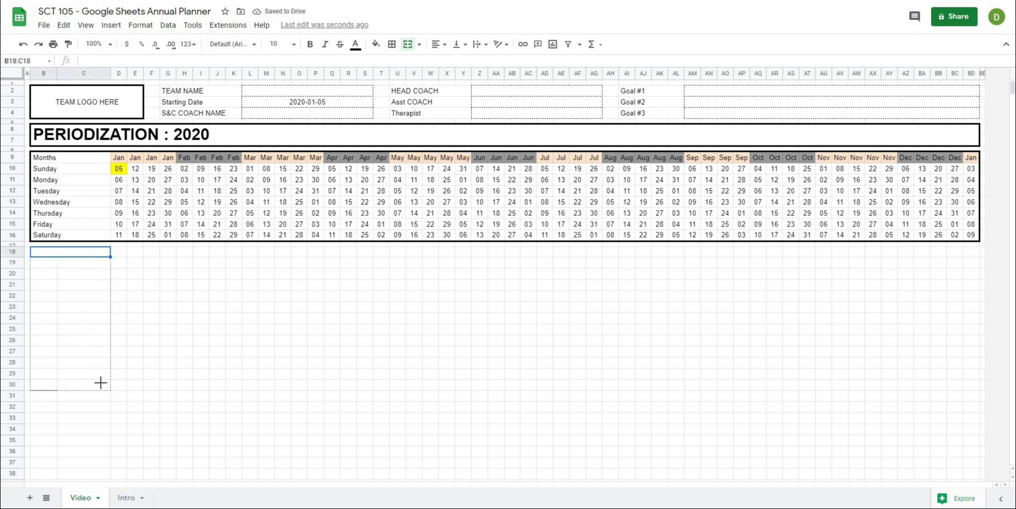
{"action": "left_click", "coordinate": [55, 389]}
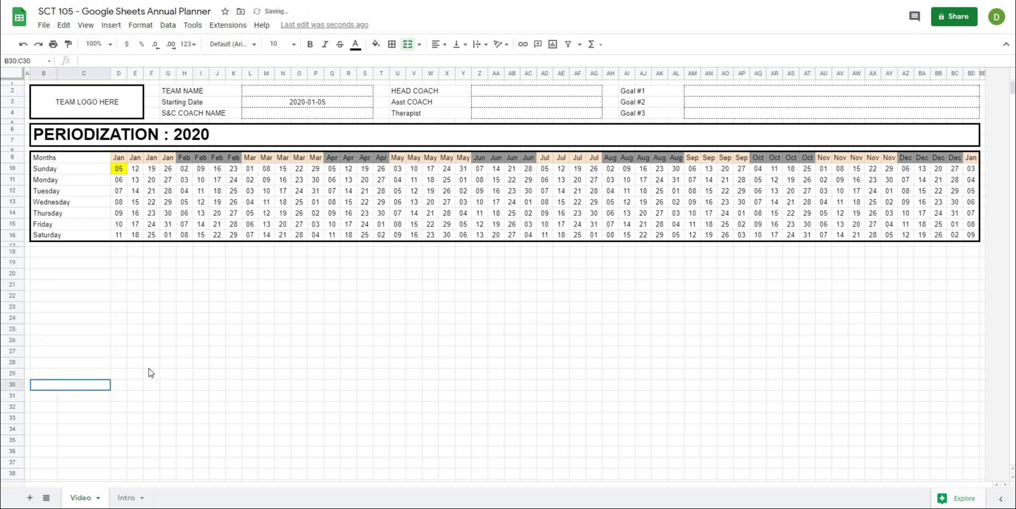
{"action": "left_click", "coordinate": [249, 345]}
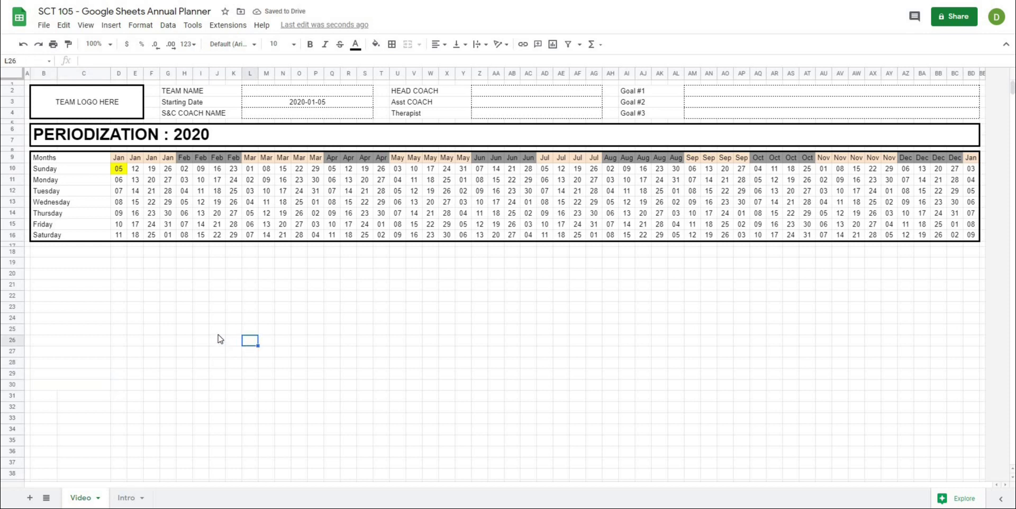
Enter the row labels Macrocycle, Mesocycle, Notes and Week in the merged cells of rows 18 to 21.
{"action": "left_click", "coordinate": [97, 255]}
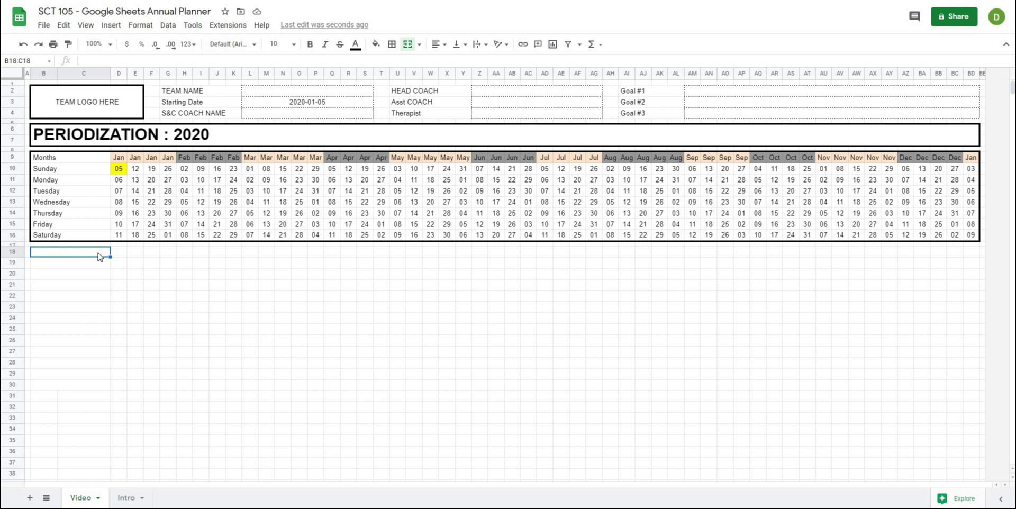
{"action": "type", "text": "Macrocycle"}
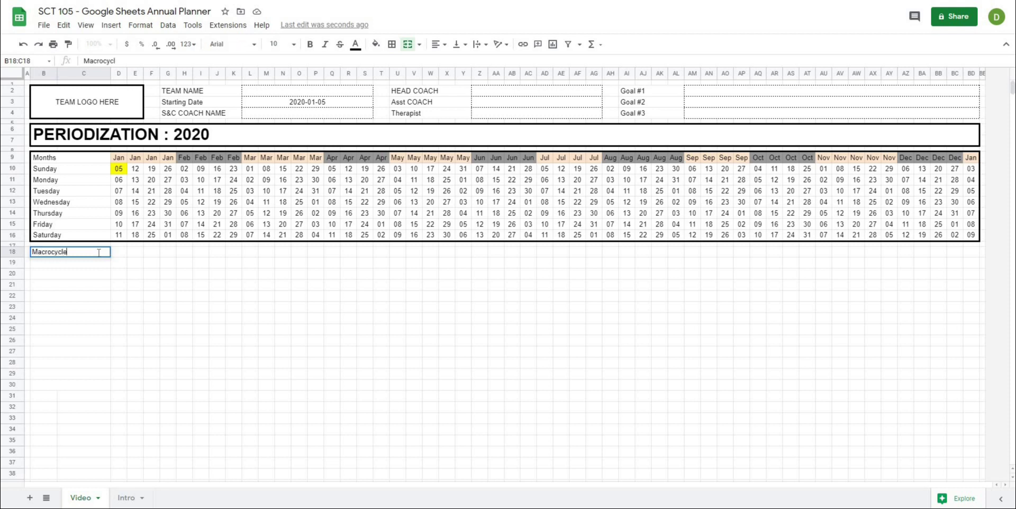
{"action": "key", "text": "Return"}
{"action": "type", "text": "Mesocycle"}
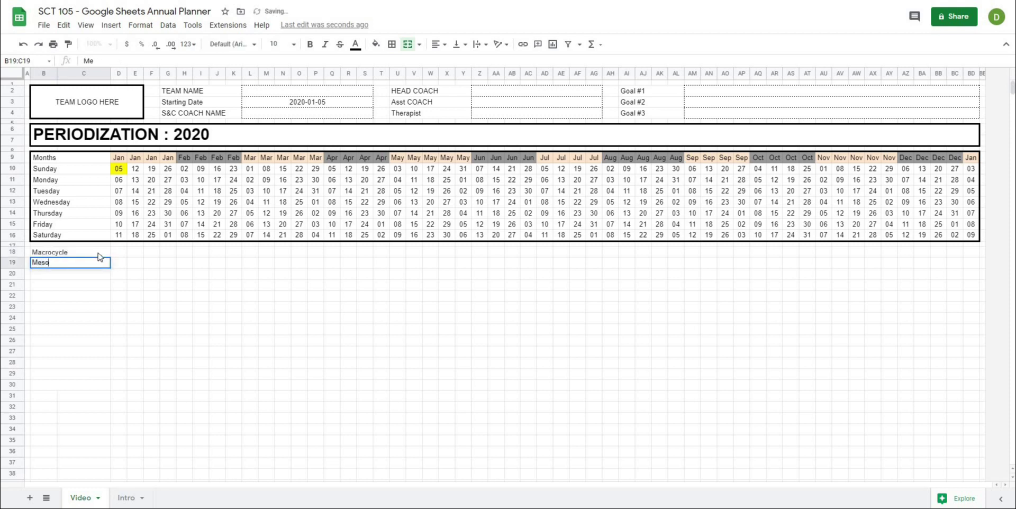
{"action": "key", "text": "Return"}
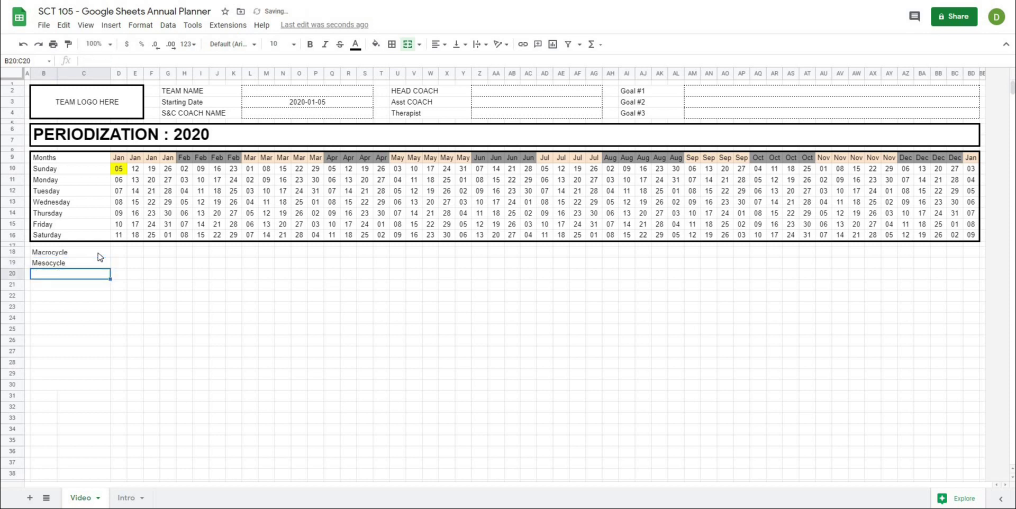
{"action": "type", "text": "Notes"}
{"action": "key", "text": "Return"}
{"action": "type", "text": "Week"}
{"action": "key", "text": "Return"}
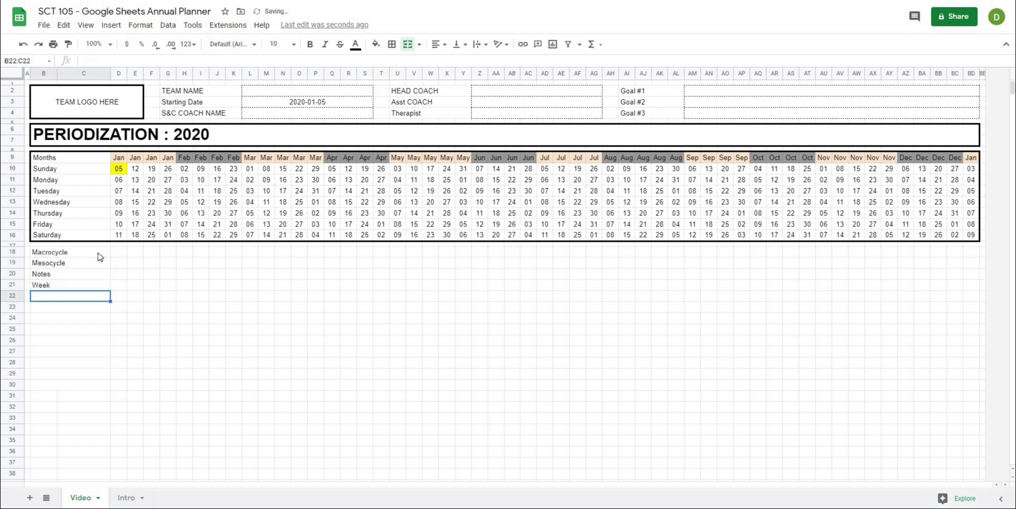
Enter the row labels Microcycle in row 22 and Opponent in row 23.
{"action": "type", "text": "Mic"}
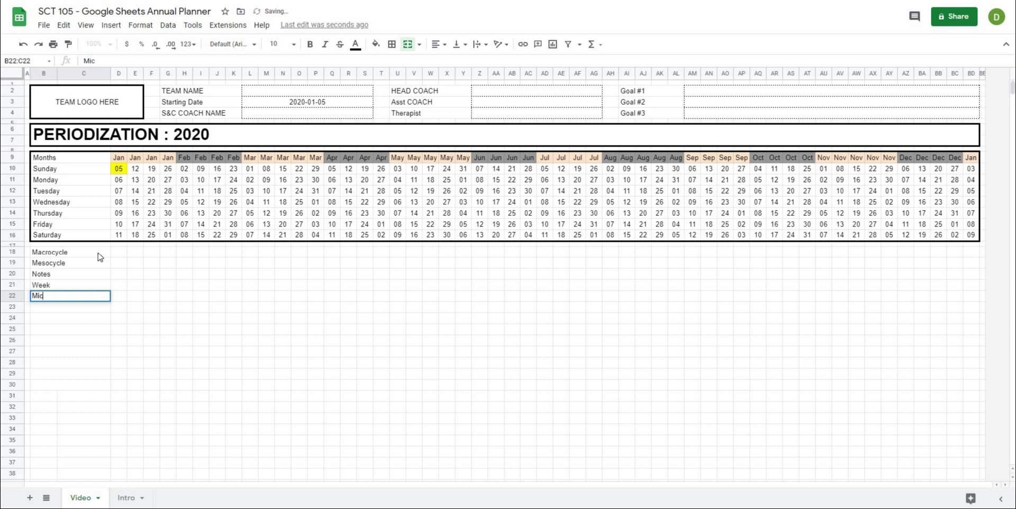
{"action": "type", "text": "rocycle"}
{"action": "key", "text": "Return"}
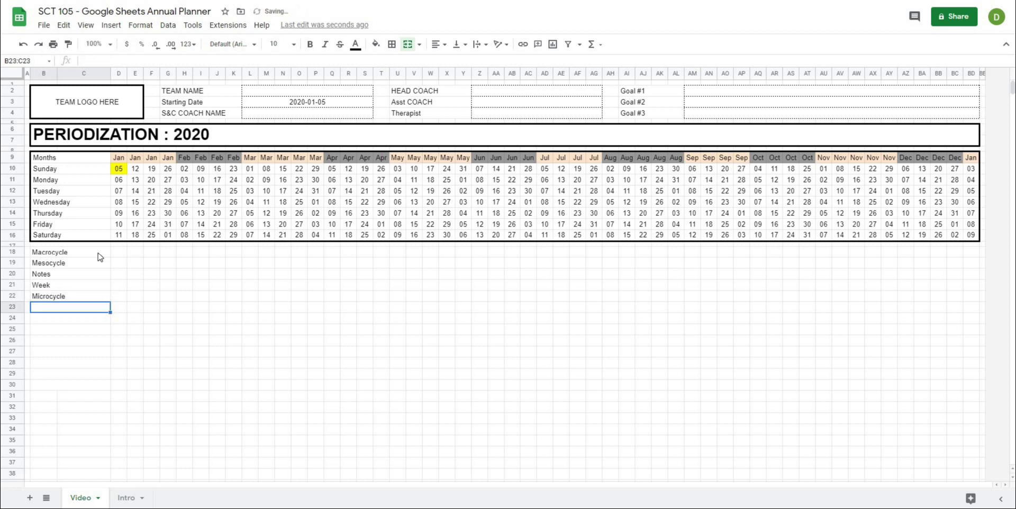
{"action": "type", "text": "Oppone"}
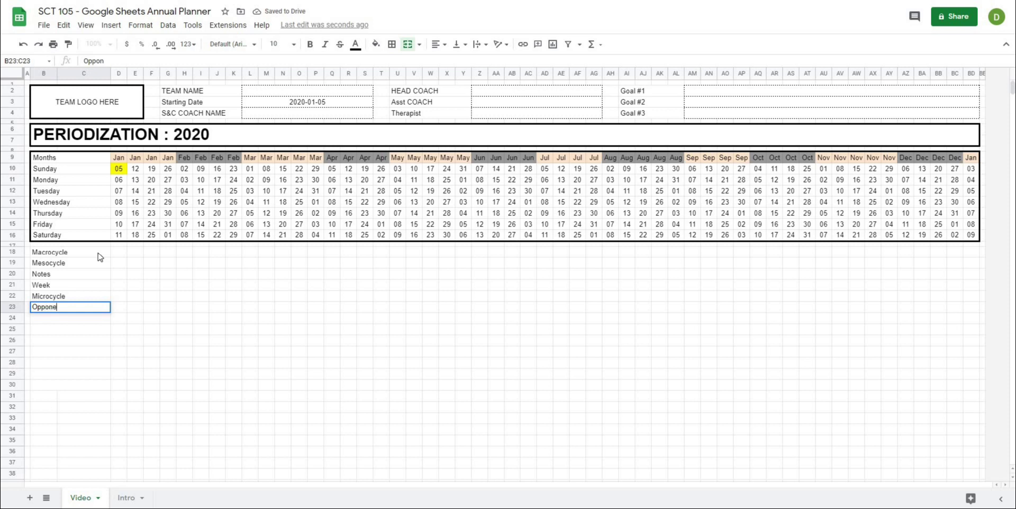
{"action": "type", "text": "nt"}
{"action": "key", "text": "Return"}
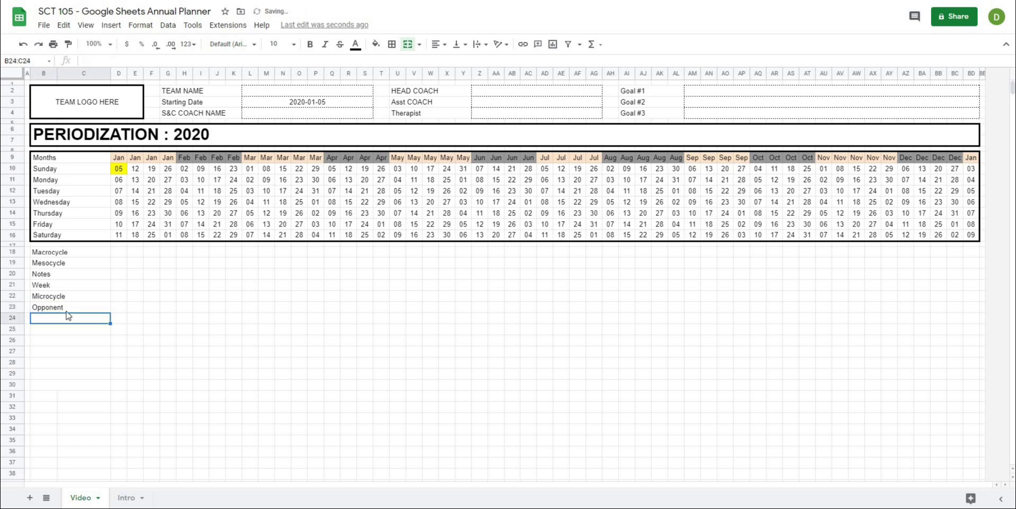
Merge the Opponent label across B23:C26 and align it vertically to the middle.
{"action": "left_click_drag", "start_coordinate": [66, 312], "coordinate": [61, 351]}
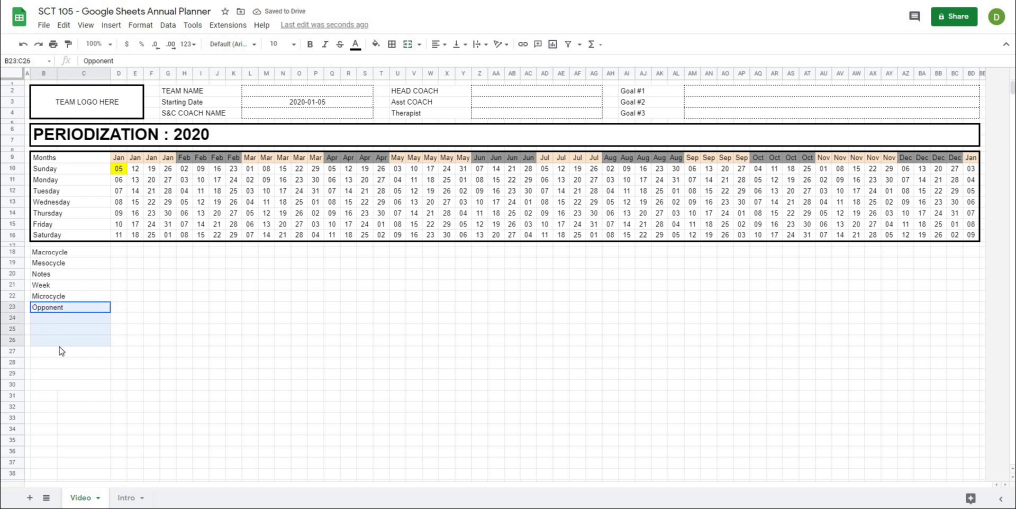
{"action": "left_click", "coordinate": [407, 44]}
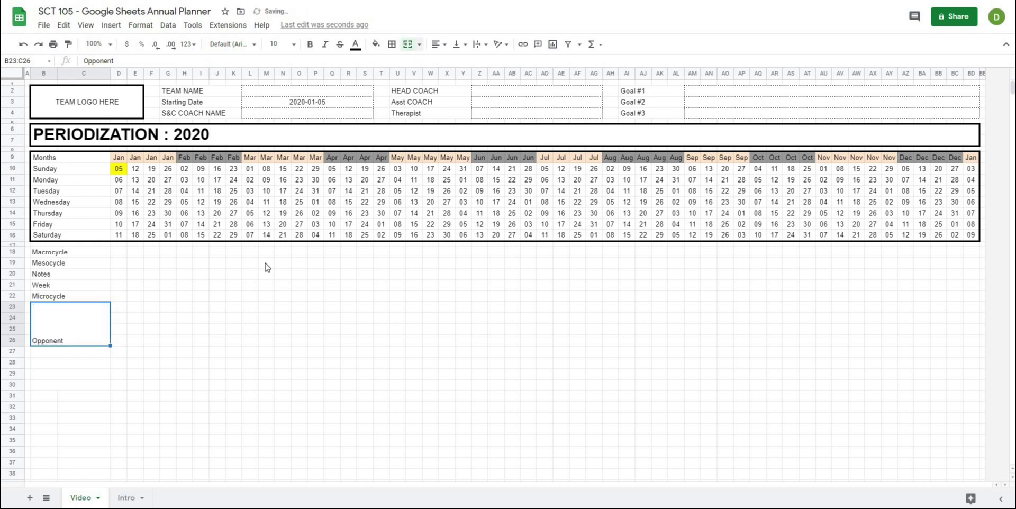
{"action": "left_click", "coordinate": [234, 362]}
{"action": "left_click", "coordinate": [84, 333]}
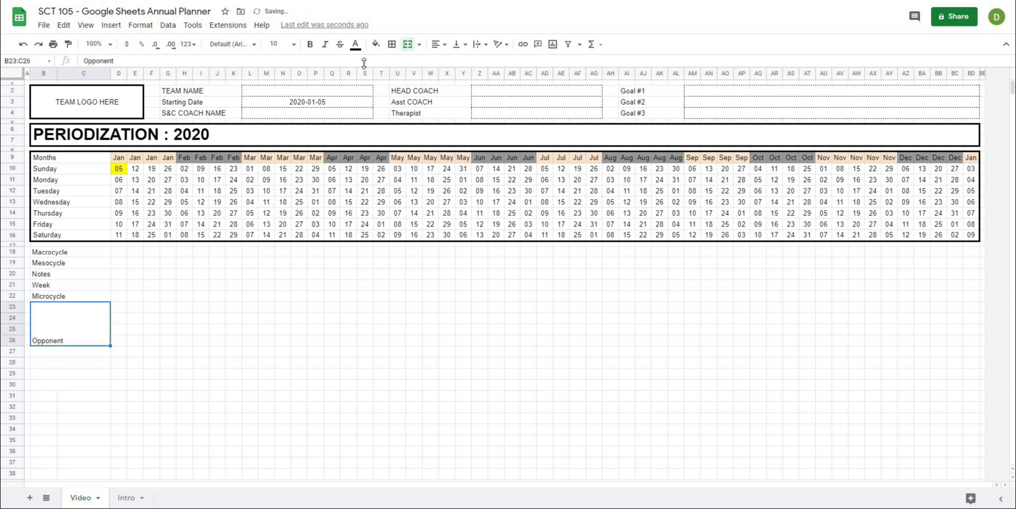
{"action": "left_click", "coordinate": [439, 45]}
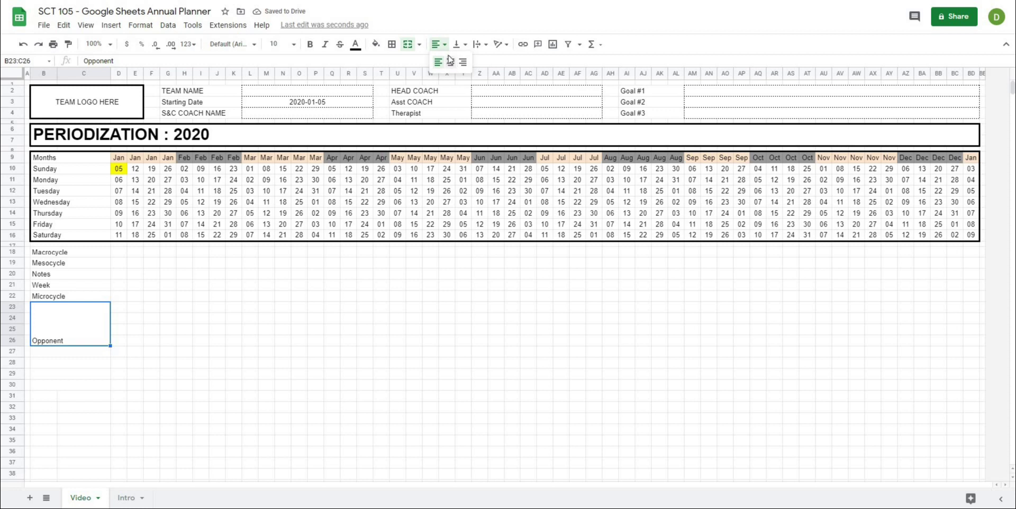
{"action": "left_click", "coordinate": [456, 44]}
{"action": "left_click", "coordinate": [469, 61]}
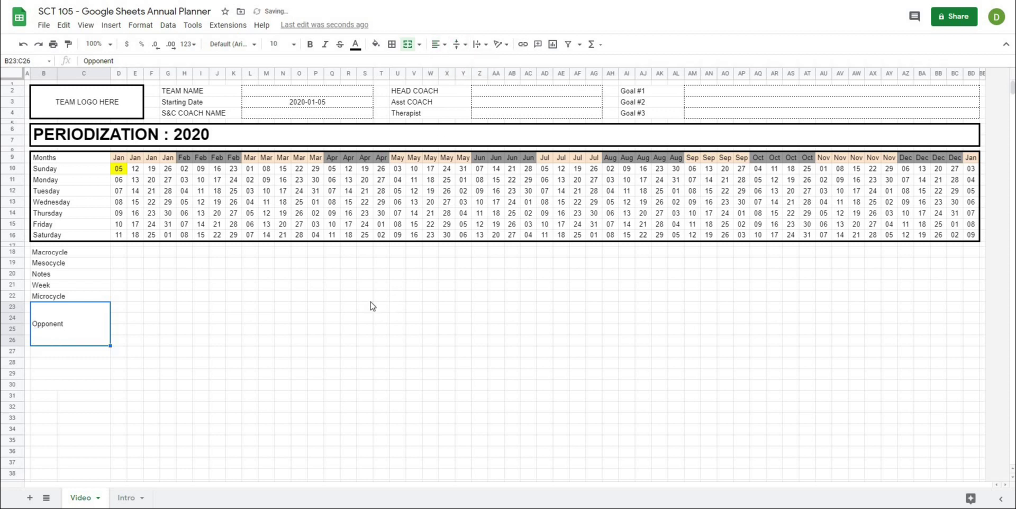
Enter the row label Home Game in both row 27 and row 28 below the Opponent label.
{"action": "left_click", "coordinate": [60, 357]}
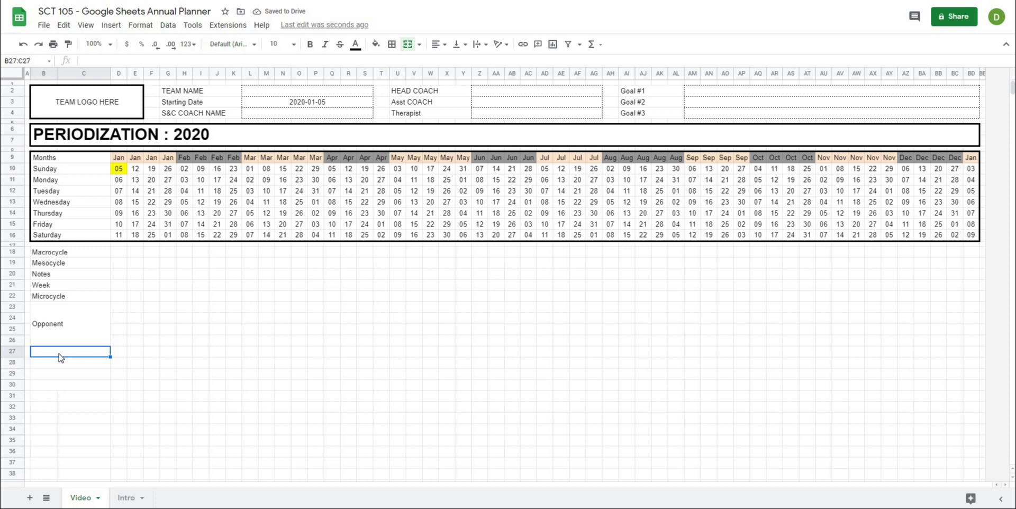
{"action": "type", "text": "Hom"}
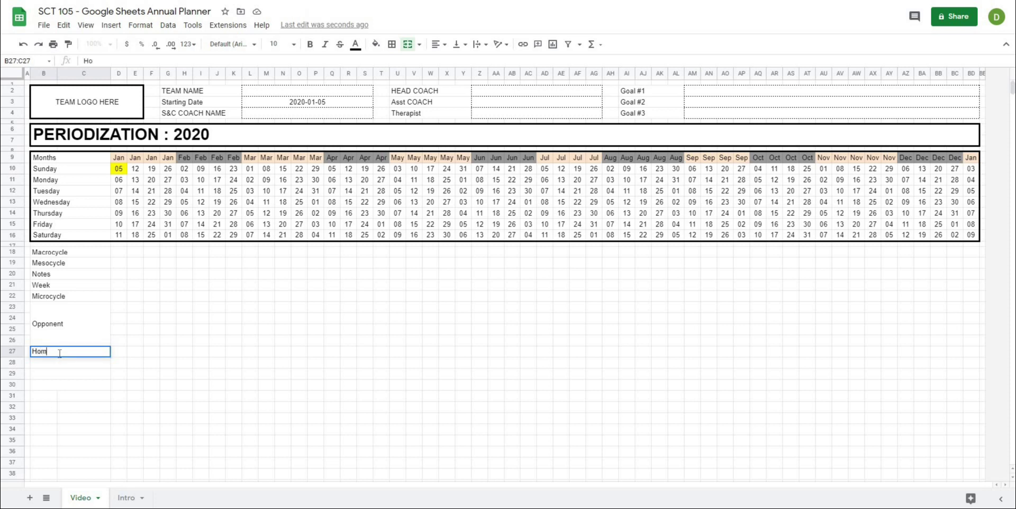
{"action": "type", "text": "e Game"}
{"action": "key", "text": "Return"}
{"action": "type", "text": "Home Game"}
{"action": "key", "text": "Return"}
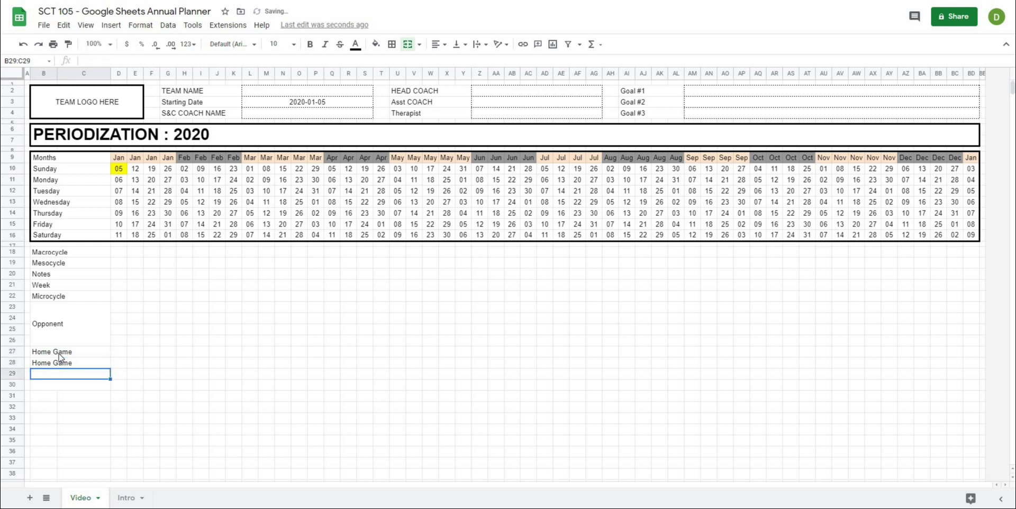
Enter the row label Away Game in both row 29 and row 30.
{"action": "type", "text": "Away Game"}
{"action": "key", "text": "Return"}
{"action": "type", "text": "Away G"}
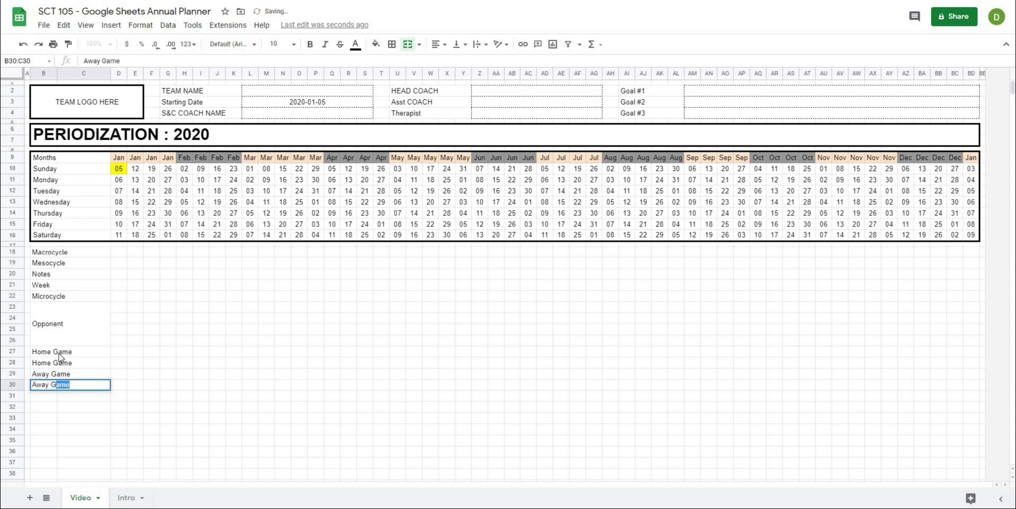
{"action": "type", "text": "ame"}
{"action": "key", "text": "Return"}
{"action": "left_click", "coordinate": [250, 318]}
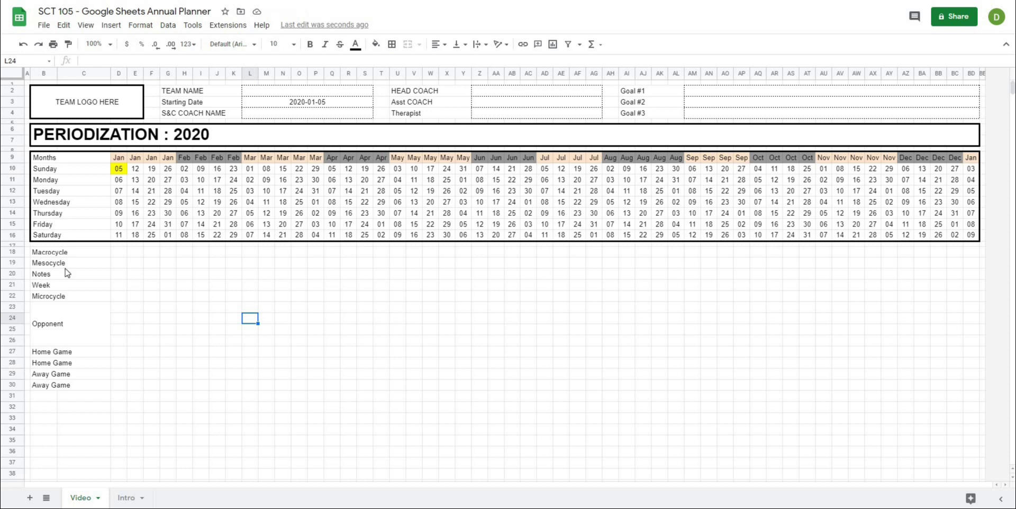
Merge the first Opponent week cells D23:D26 into one tall cell.
{"action": "left_click", "coordinate": [121, 312]}
{"action": "left_click_drag", "start_coordinate": [121, 312], "coordinate": [119, 343]}
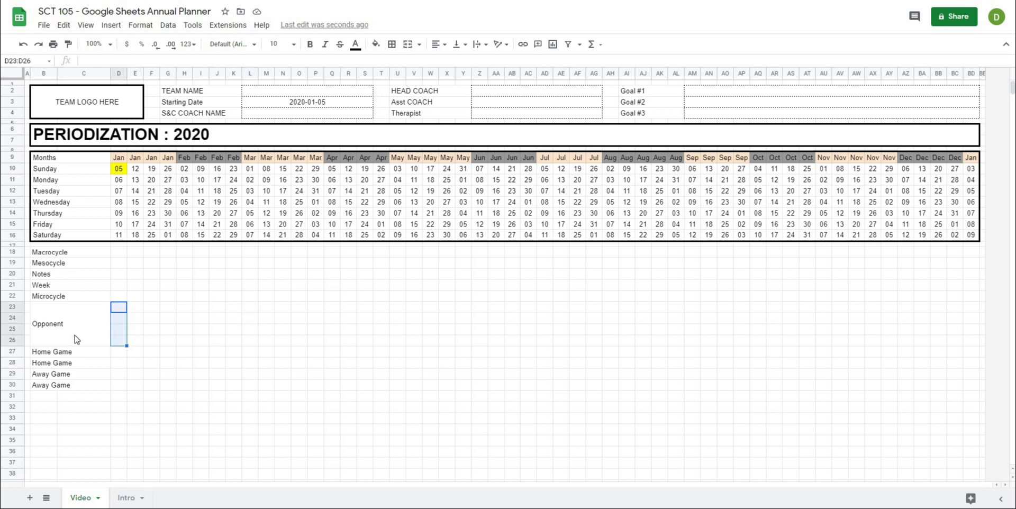
{"action": "left_click_drag", "start_coordinate": [119, 313], "coordinate": [123, 345]}
{"action": "left_click", "coordinate": [407, 46]}
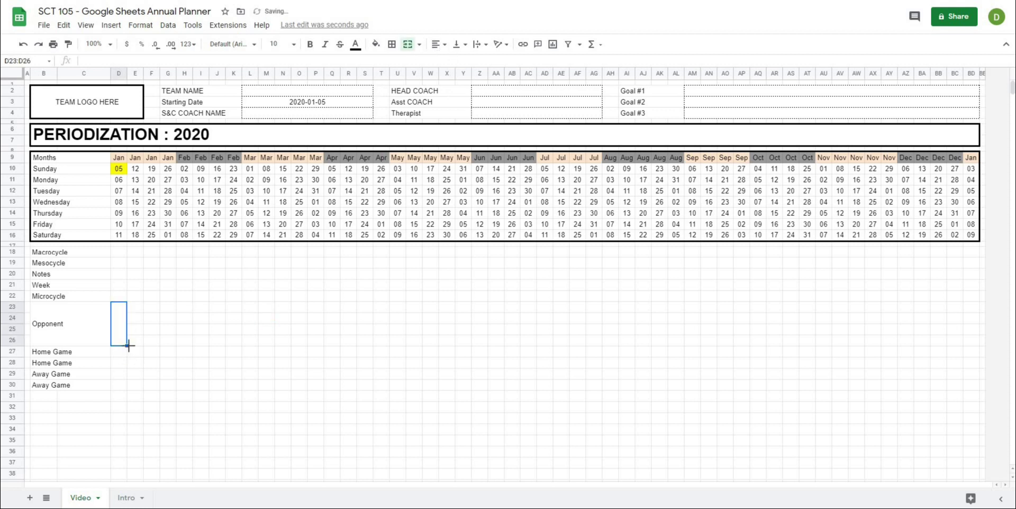
Fill the merged D23:D26 cell format across the Opponent row through column BD.
{"action": "left_click_drag", "start_coordinate": [128, 346], "coordinate": [964, 343]}
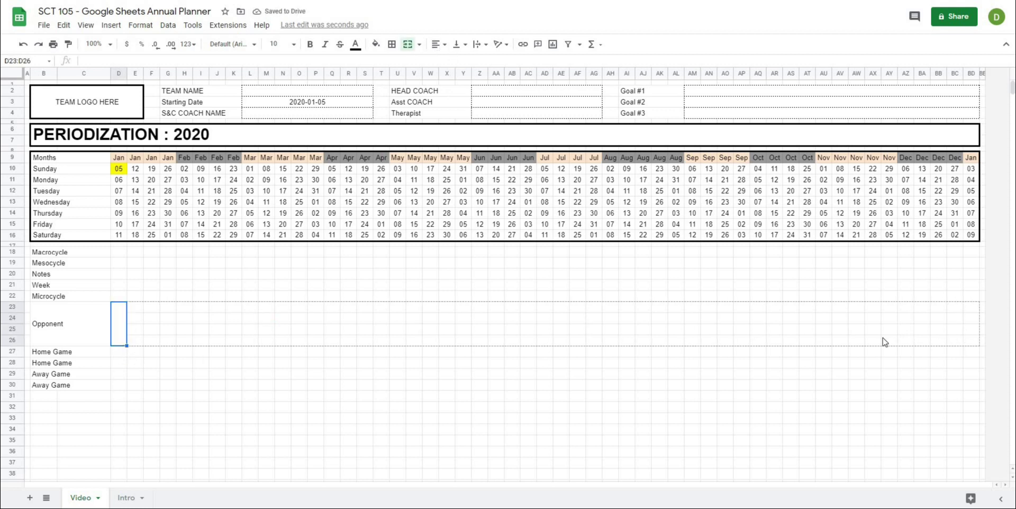
{"action": "left_click_drag", "start_coordinate": [885, 341], "coordinate": [886, 343]}
{"action": "left_click", "coordinate": [516, 374]}
{"action": "left_click", "coordinate": [136, 336]}
{"action": "left_click", "coordinate": [152, 326]}
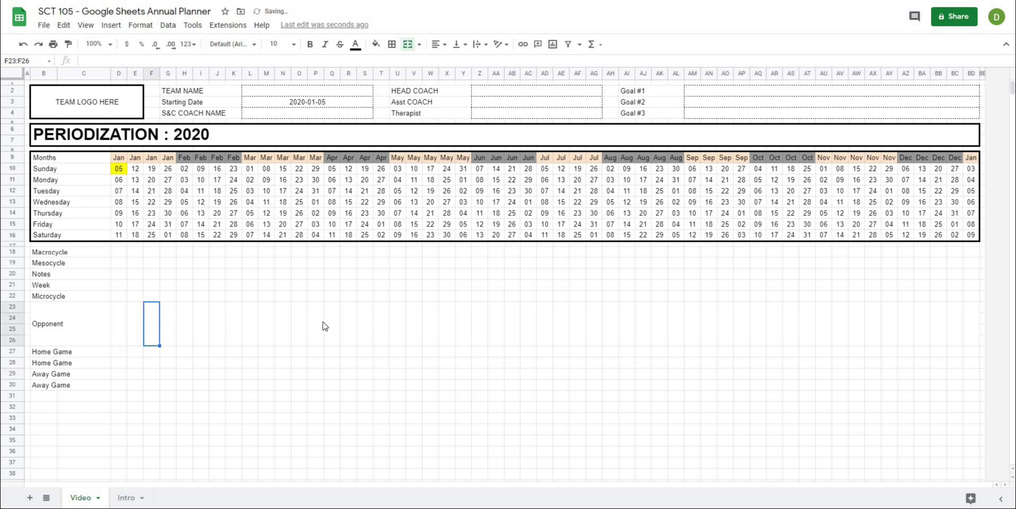
{"action": "left_click", "coordinate": [323, 322]}
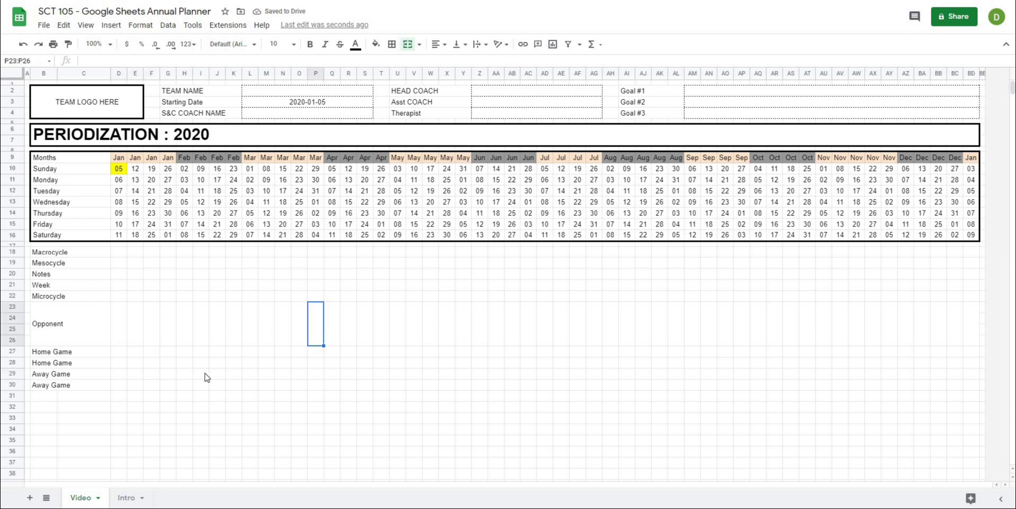
{"action": "left_click", "coordinate": [248, 398]}
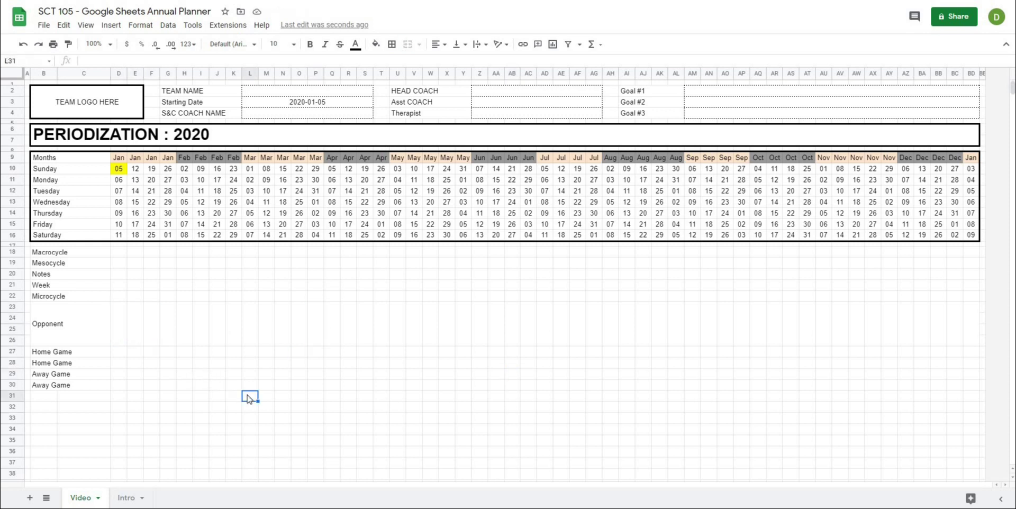
Apply a thick outer border around the periodization section B18:BD30.
{"action": "left_click_drag", "start_coordinate": [53, 257], "coordinate": [974, 388]}
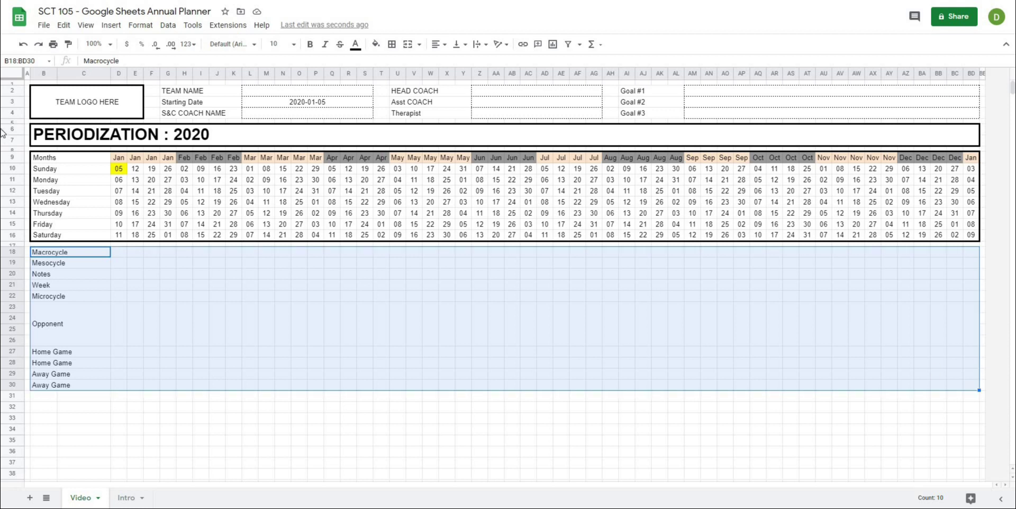
{"action": "left_click", "coordinate": [391, 45]}
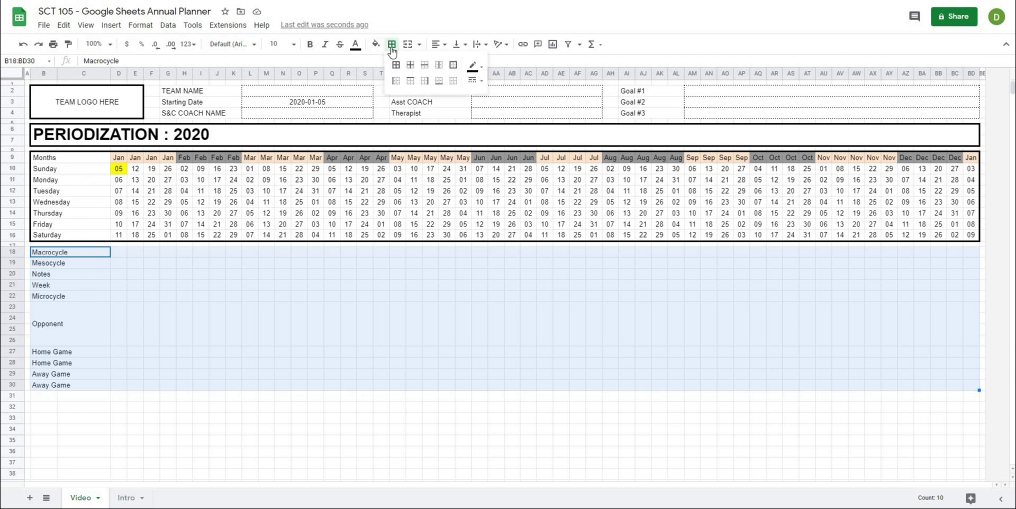
{"action": "left_click", "coordinate": [453, 65]}
{"action": "left_click", "coordinate": [473, 80]}
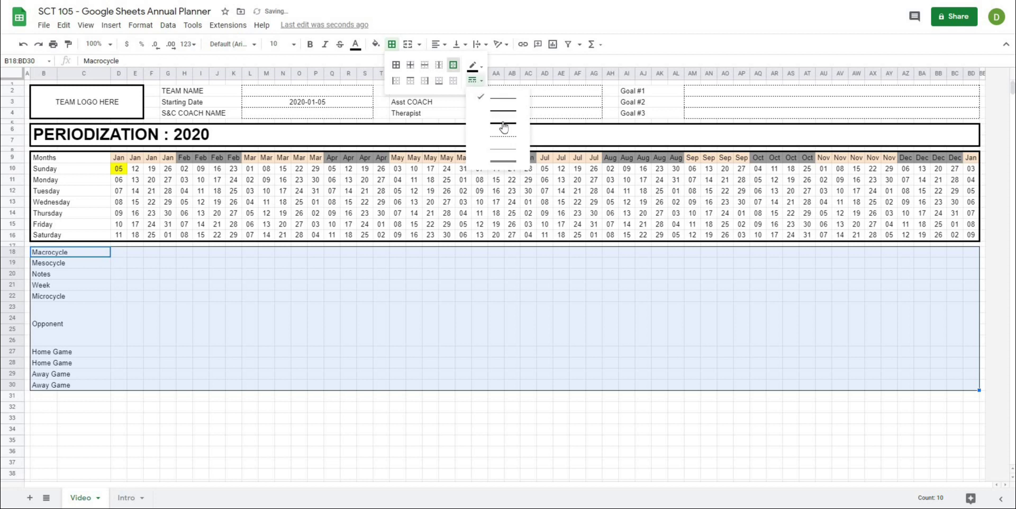
{"action": "left_click", "coordinate": [503, 123]}
{"action": "left_click", "coordinate": [288, 334]}
{"action": "left_click", "coordinate": [201, 431]}
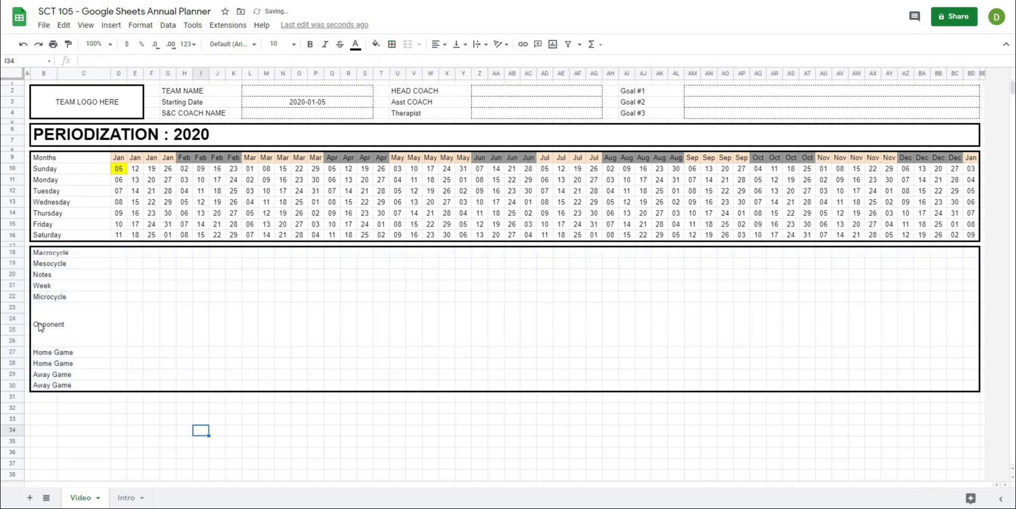
Apply dashed inner borders to the periodization grid D18:BD30.
{"action": "left_click", "coordinate": [170, 299]}
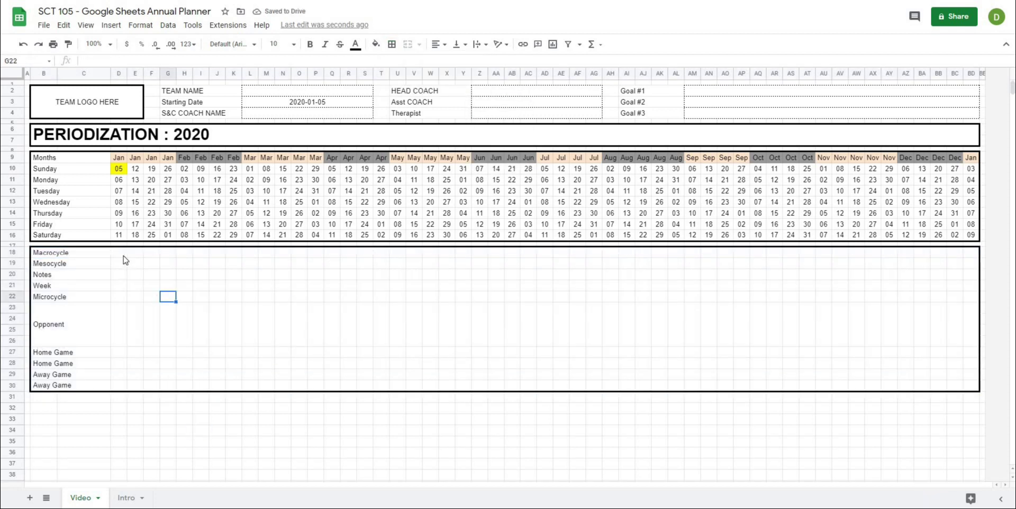
{"action": "left_click", "coordinate": [116, 255]}
{"action": "left_click_drag", "start_coordinate": [119, 252], "coordinate": [973, 385]}
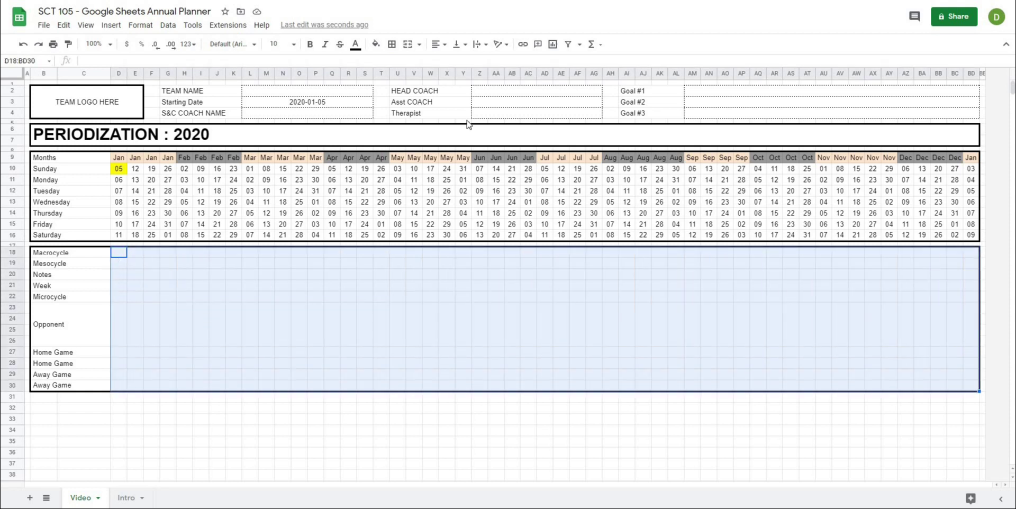
{"action": "left_click", "coordinate": [393, 44]}
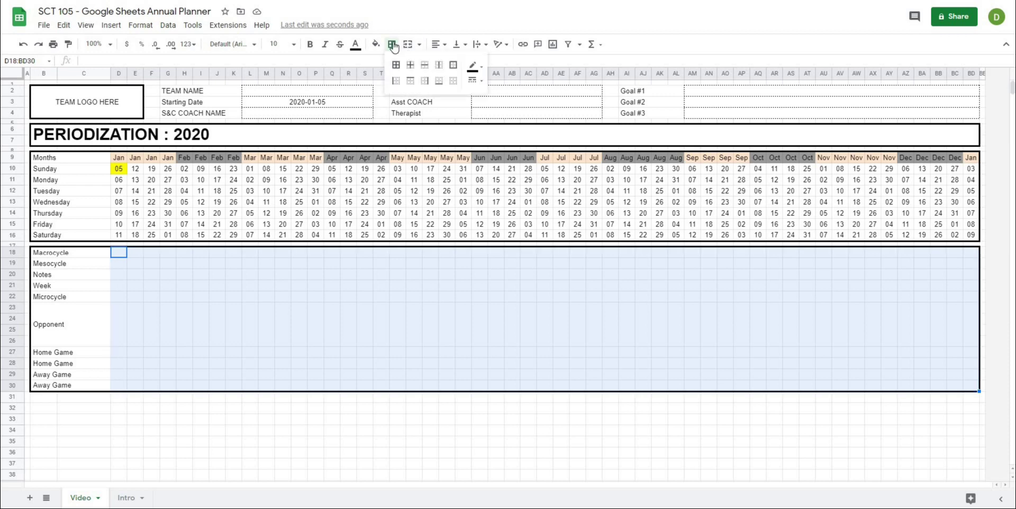
{"action": "left_click", "coordinate": [410, 66]}
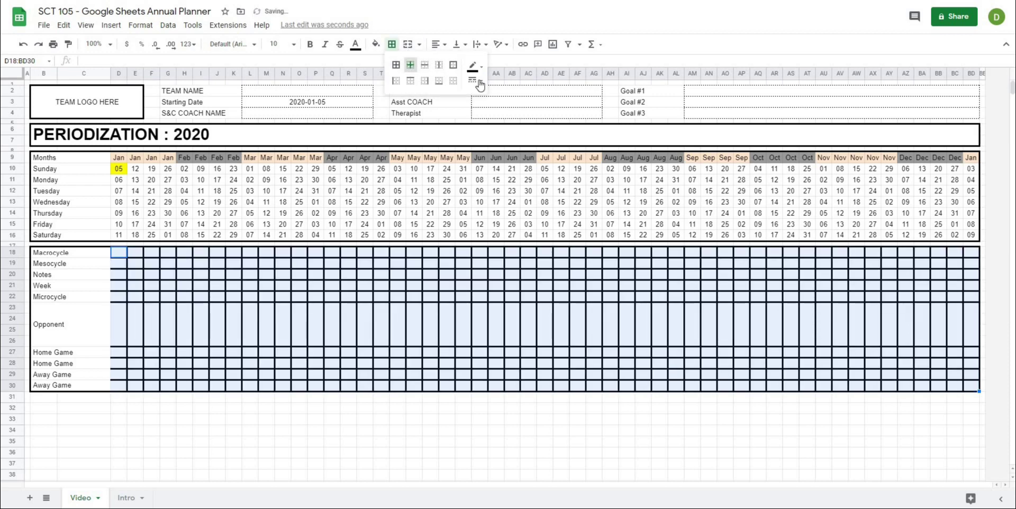
{"action": "left_click", "coordinate": [473, 79]}
{"action": "left_click", "coordinate": [497, 142]}
{"action": "left_click", "coordinate": [398, 419]}
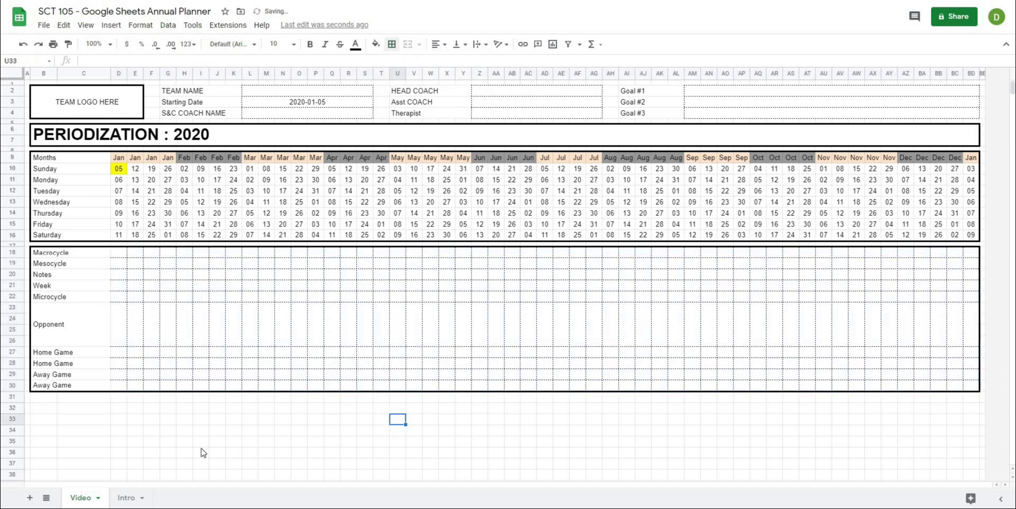
Apply a thick outer border around the row labels in B18:C30.
{"action": "left_click_drag", "start_coordinate": [88, 256], "coordinate": [90, 385]}
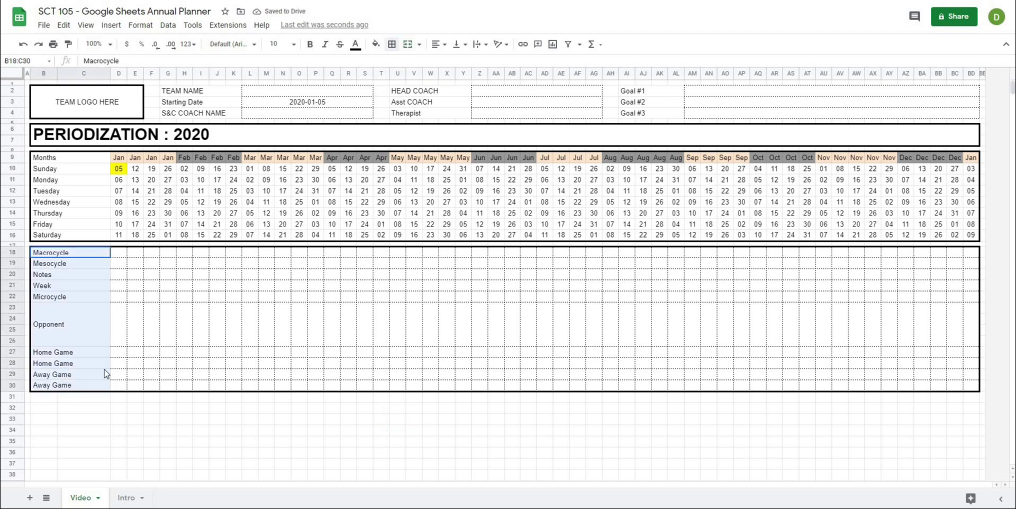
{"action": "left_click", "coordinate": [398, 50]}
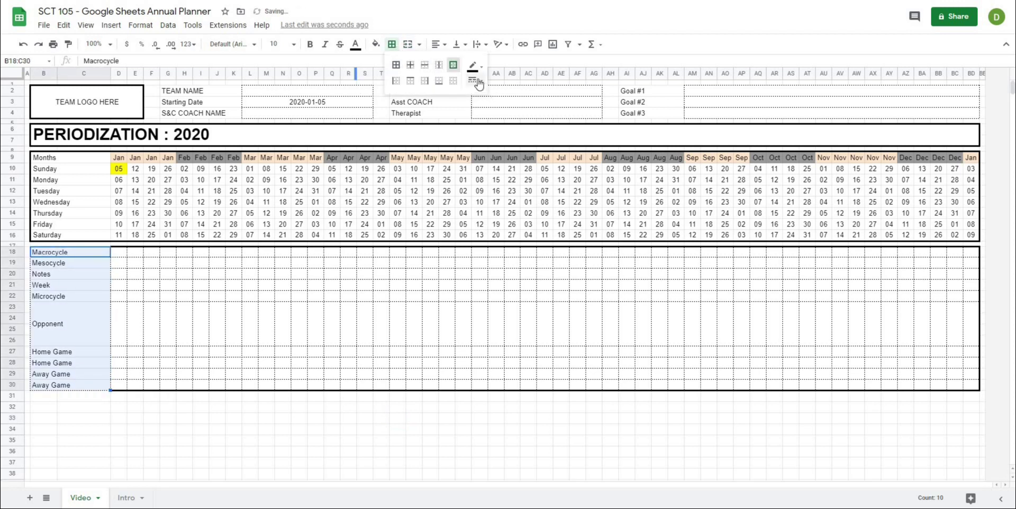
{"action": "left_click", "coordinate": [472, 80]}
{"action": "left_click", "coordinate": [498, 128]}
{"action": "left_click", "coordinate": [311, 392]}
{"action": "left_click", "coordinate": [167, 440]}
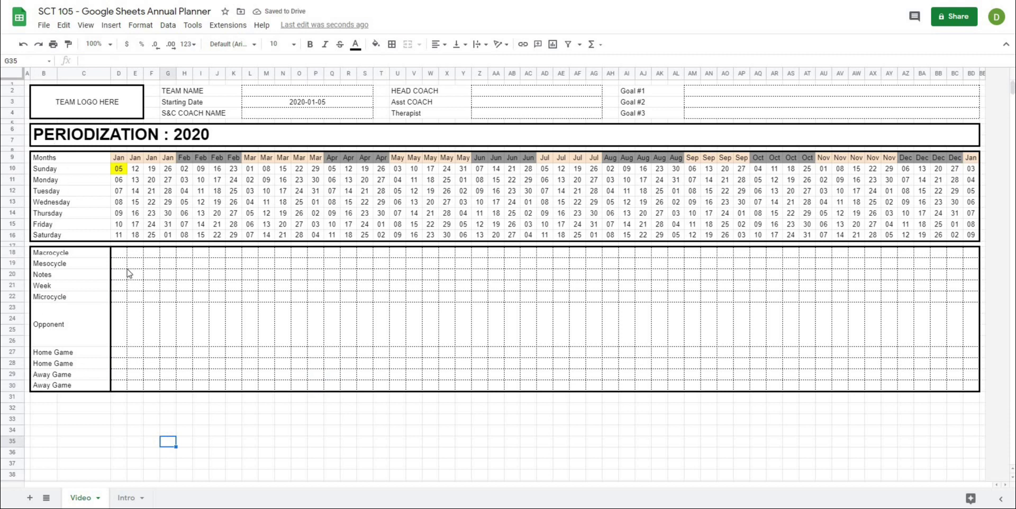
Apply a thick outer border around the month and weekday labels in B9:C16.
{"action": "left_click", "coordinate": [152, 285]}
{"action": "left_click_drag", "start_coordinate": [60, 161], "coordinate": [85, 235]}
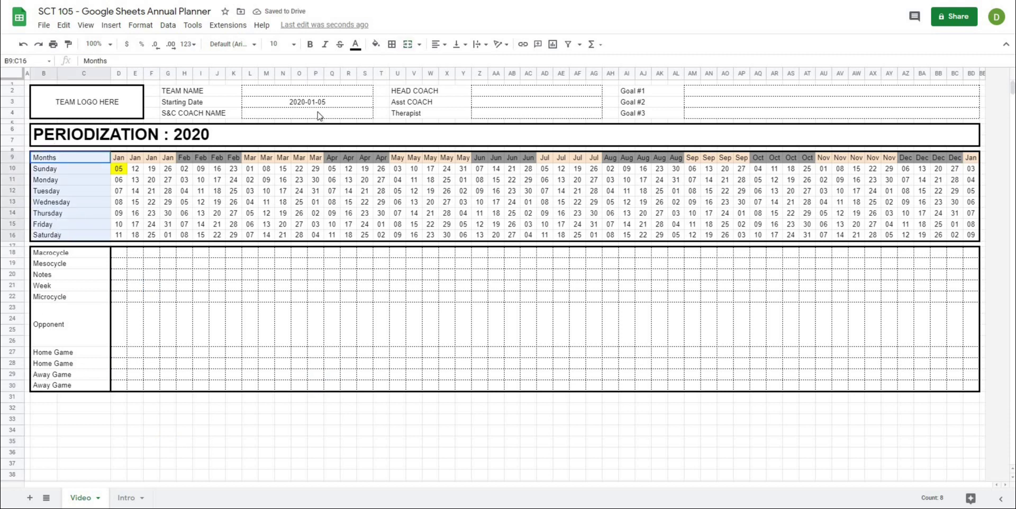
{"action": "left_click", "coordinate": [399, 46]}
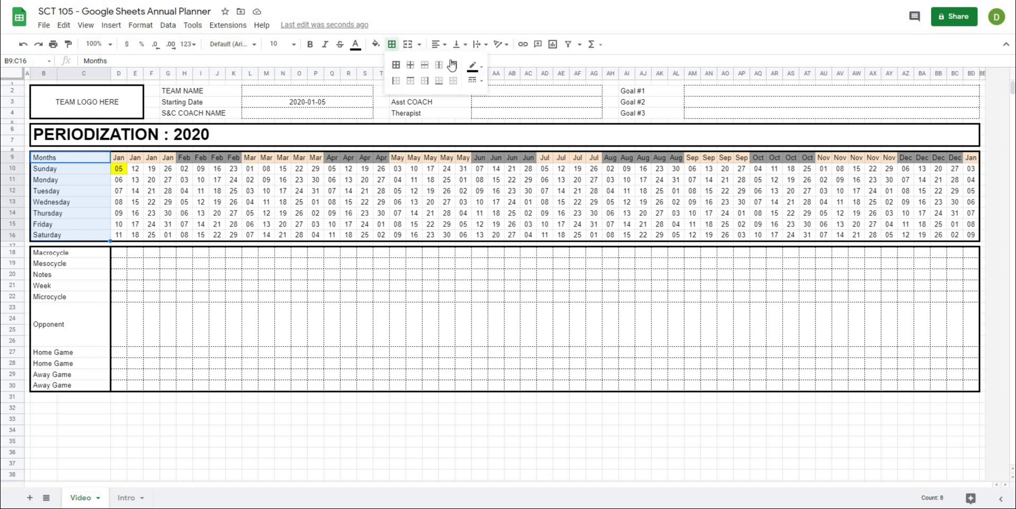
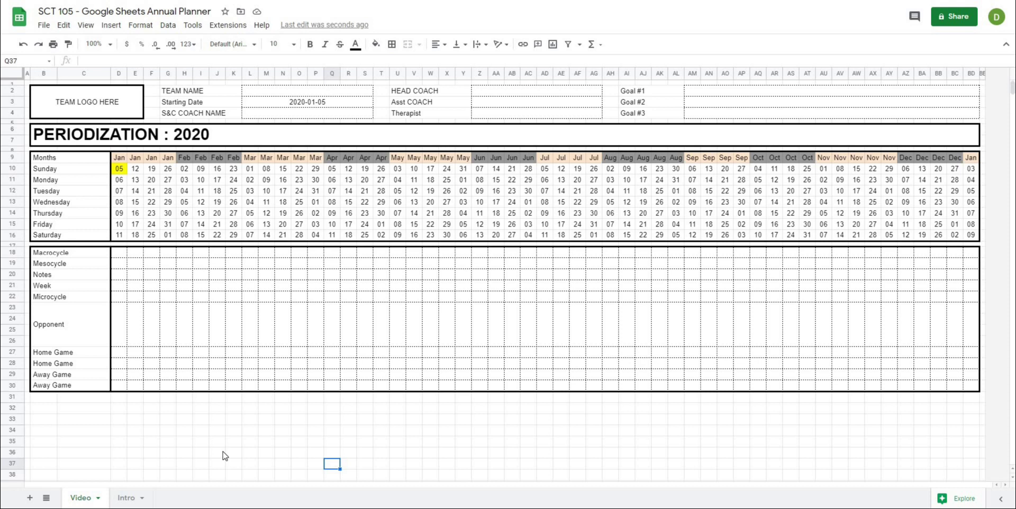
{"action": "left_click", "coordinate": [119, 254]}
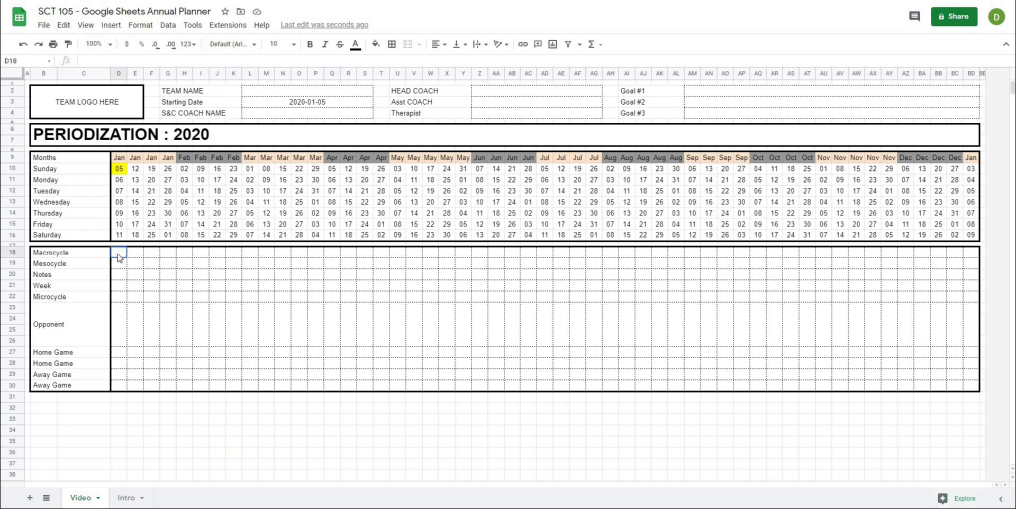
{"action": "left_click_drag", "start_coordinate": [119, 256], "coordinate": [191, 255]}
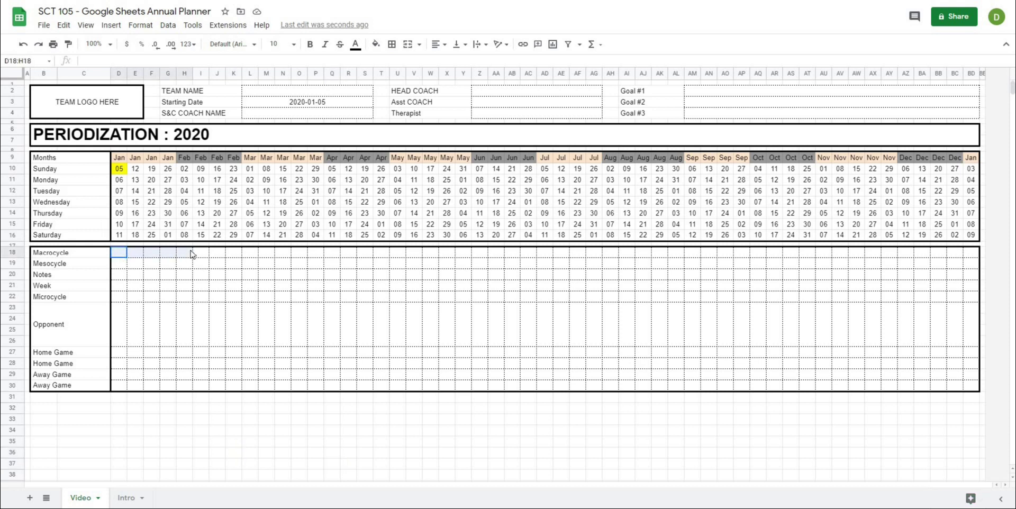
{"action": "left_click", "coordinate": [156, 299]}
Merge cells D18:J18 in the Macrocycle row and enter Preparation in the merged cell.
{"action": "left_click", "coordinate": [118, 256]}
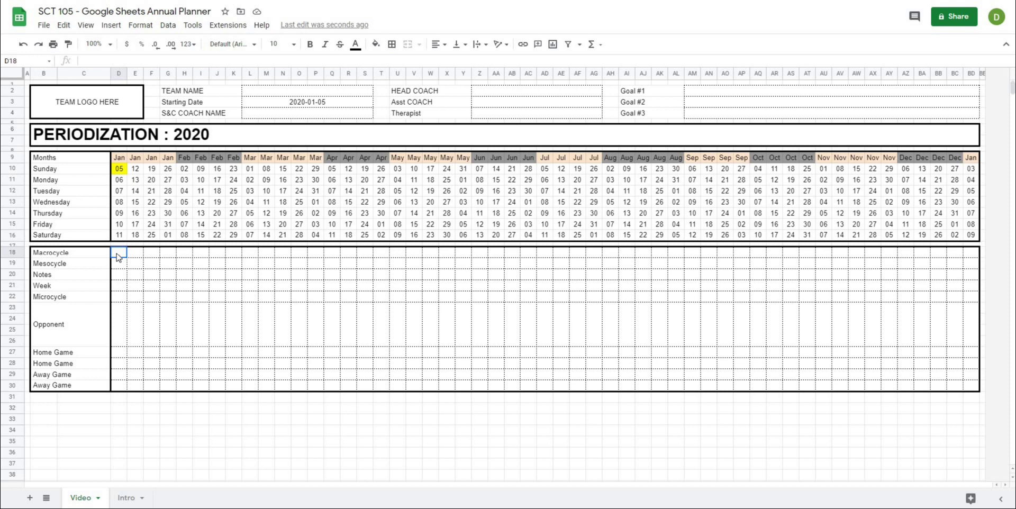
{"action": "left_click_drag", "start_coordinate": [155, 257], "coordinate": [225, 261]}
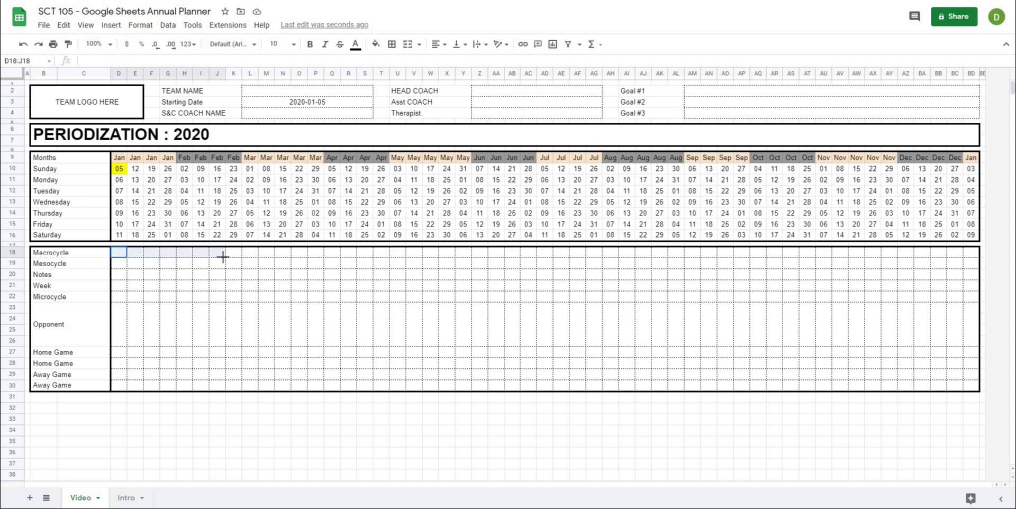
{"action": "left_click", "coordinate": [410, 45]}
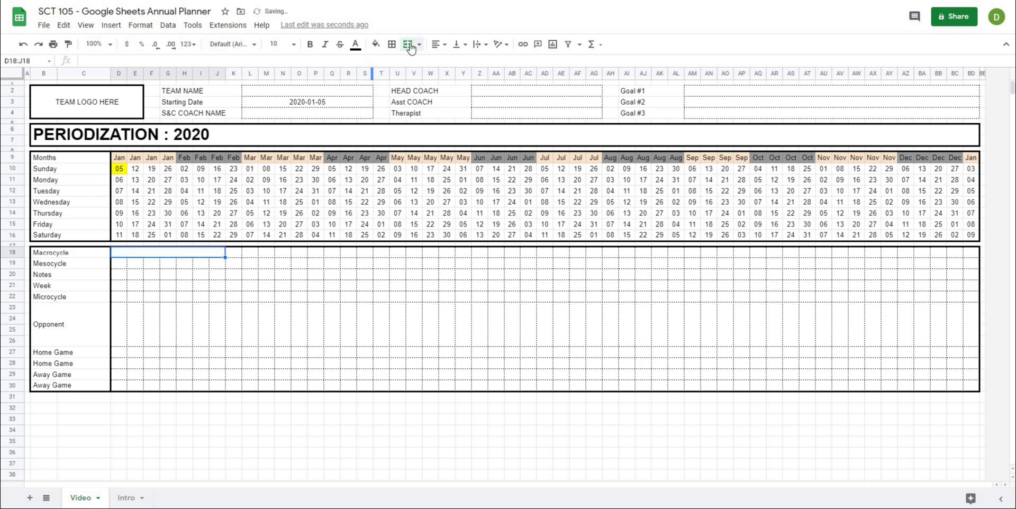
{"action": "type", "text": "Preparation"}
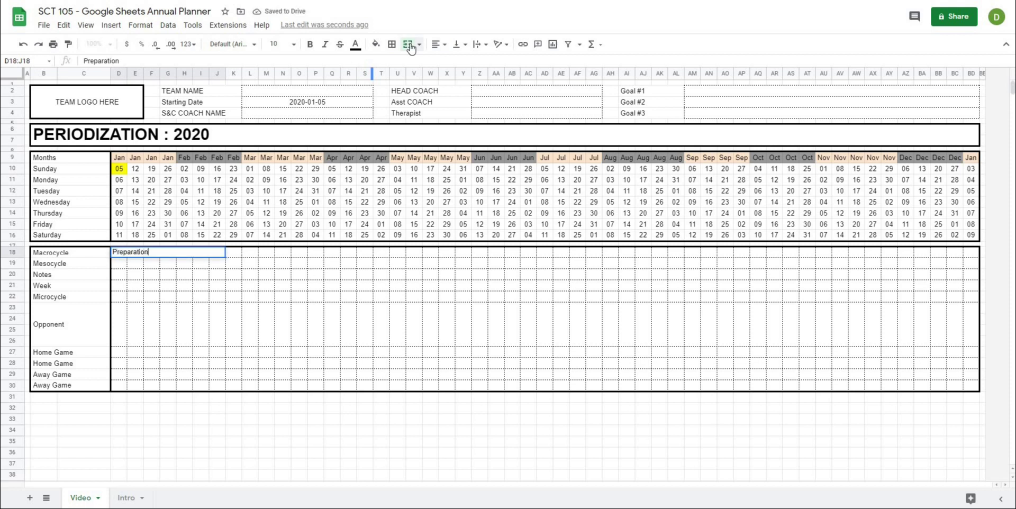
{"action": "key", "text": "Return"}
Center the Preparation text horizontally in its merged Macrocycle cell.
{"action": "left_click", "coordinate": [139, 286]}
{"action": "left_click", "coordinate": [182, 252]}
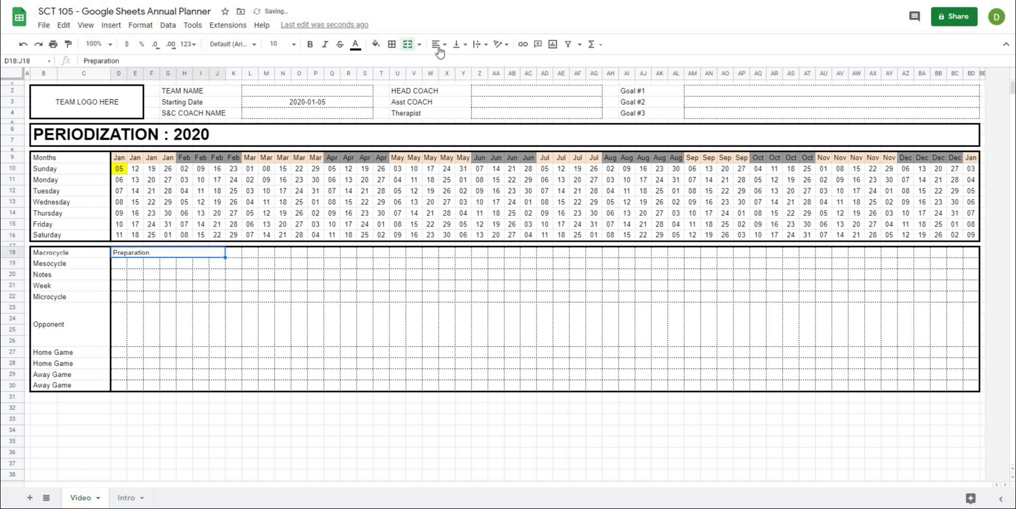
{"action": "left_click", "coordinate": [435, 44]}
{"action": "left_click", "coordinate": [448, 62]}
{"action": "left_click_drag", "start_coordinate": [284, 308], "coordinate": [283, 341]}
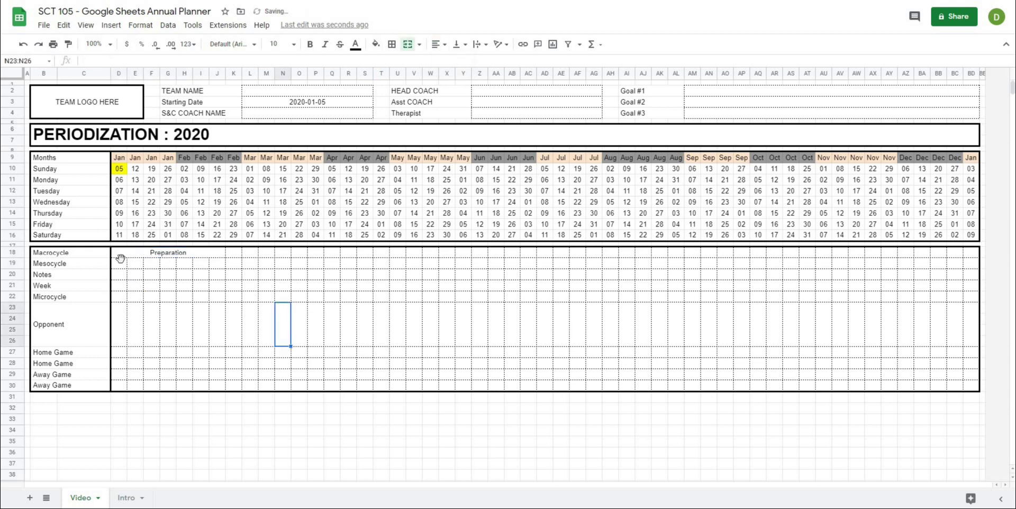
{"action": "left_click", "coordinate": [121, 260]}
{"action": "left_click", "coordinate": [123, 253]}
{"action": "left_click", "coordinate": [143, 298]}
{"action": "left_click", "coordinate": [144, 254]}
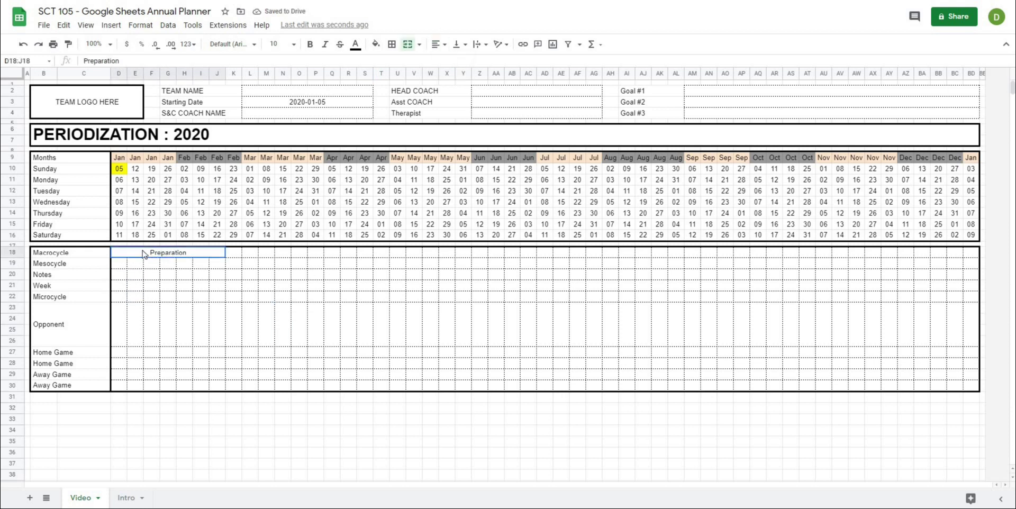
{"action": "left_click", "coordinate": [145, 292]}
{"action": "left_click", "coordinate": [121, 257]}
{"action": "left_click", "coordinate": [153, 286]}
Create a conditional formatting rule on D18:BD18 for cells whose text is exactly Preparation.
{"action": "left_click_drag", "start_coordinate": [130, 257], "coordinate": [972, 258]}
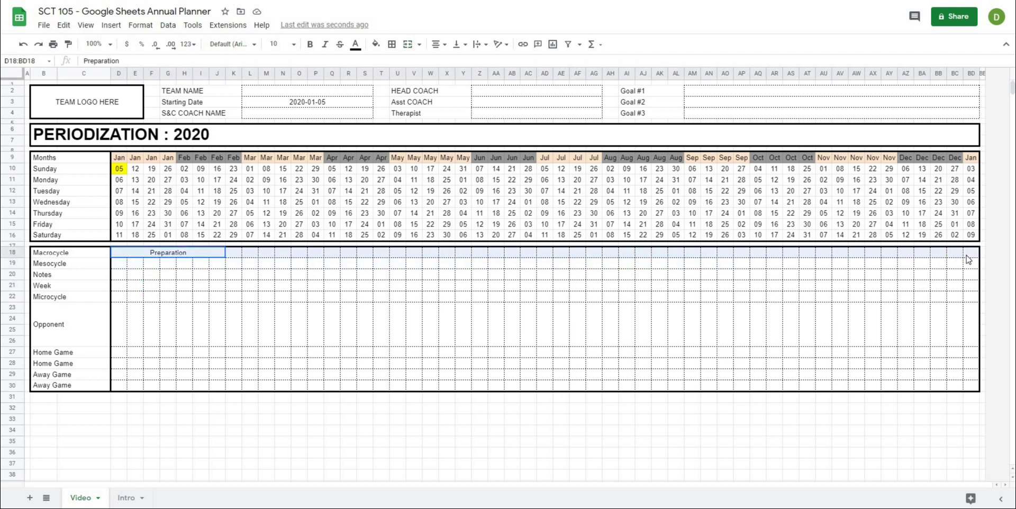
{"action": "left_click", "coordinate": [140, 25]}
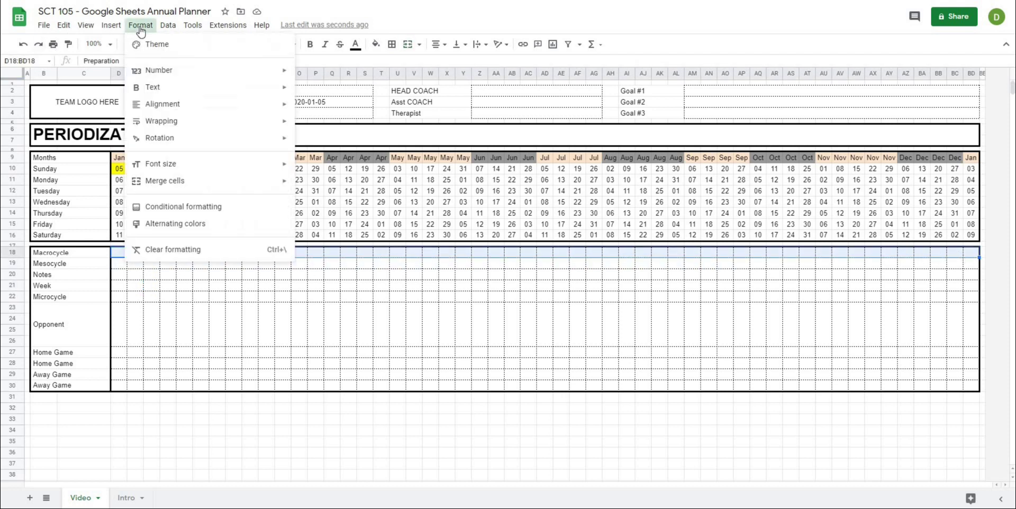
{"action": "left_click", "coordinate": [163, 210]}
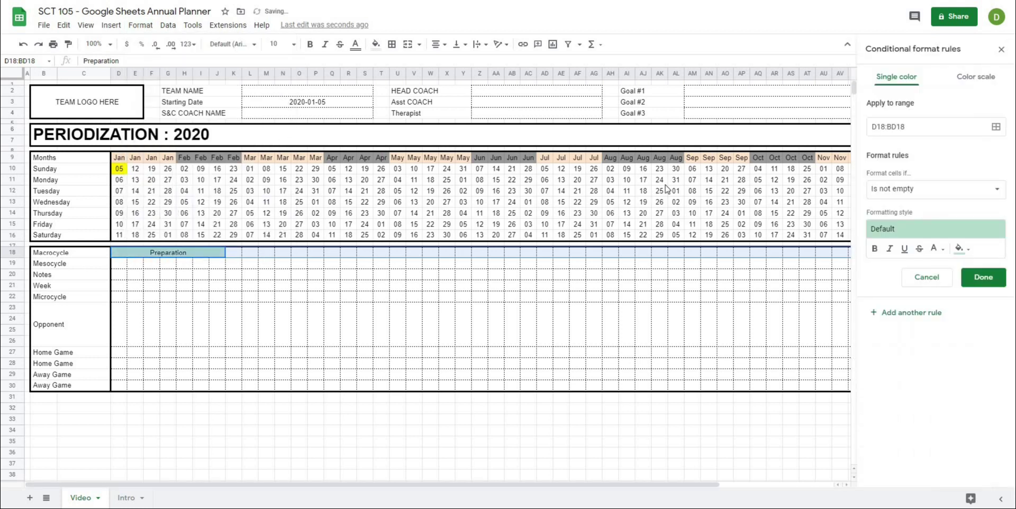
{"action": "left_click", "coordinate": [898, 191]}
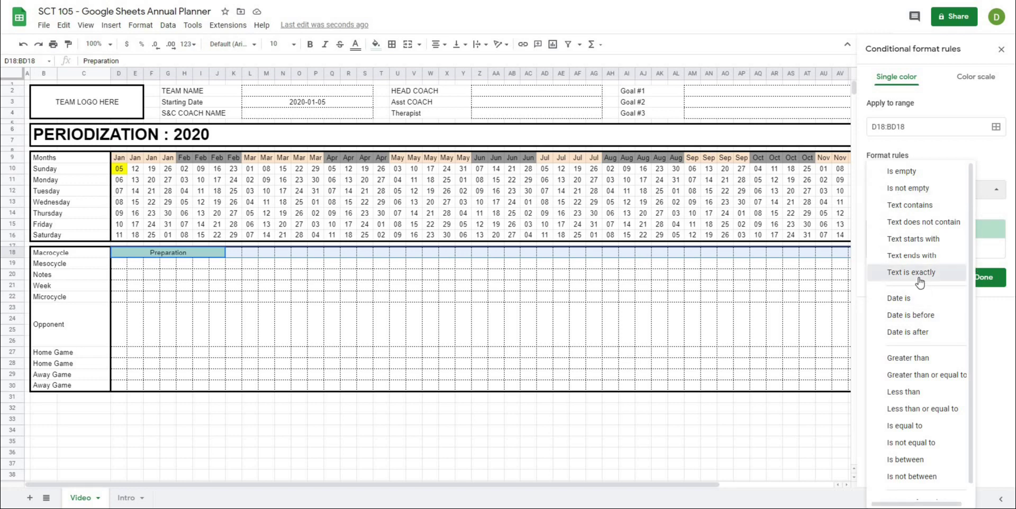
{"action": "left_click", "coordinate": [914, 272]}
{"action": "left_click", "coordinate": [896, 217]}
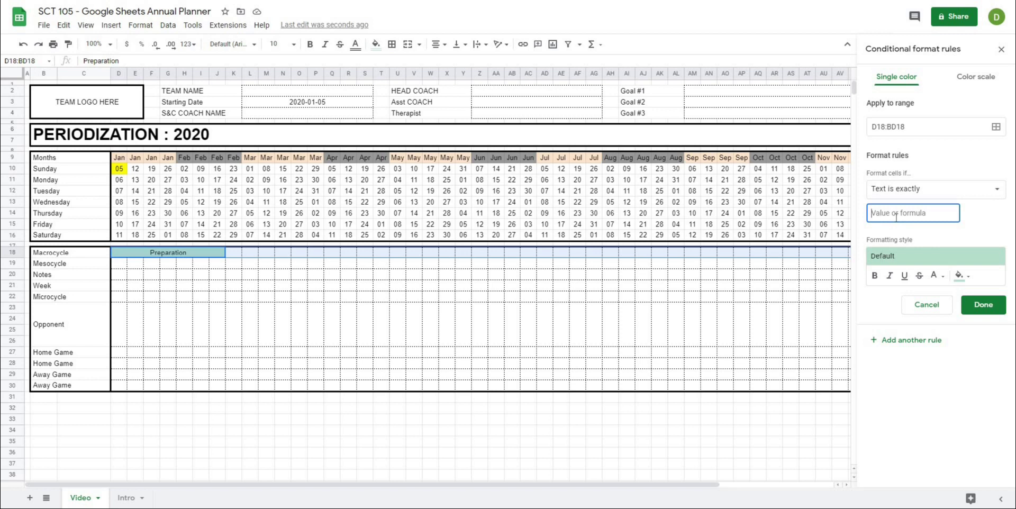
{"action": "type", "text": "Preparation"}
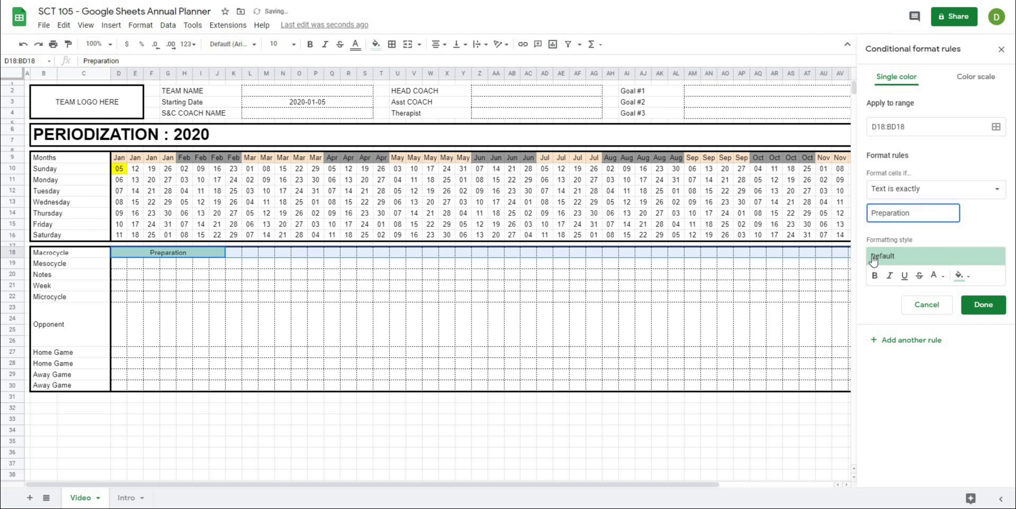
Give the Preparation rule a light red fill and save the rule.
{"action": "left_click", "coordinate": [960, 275]}
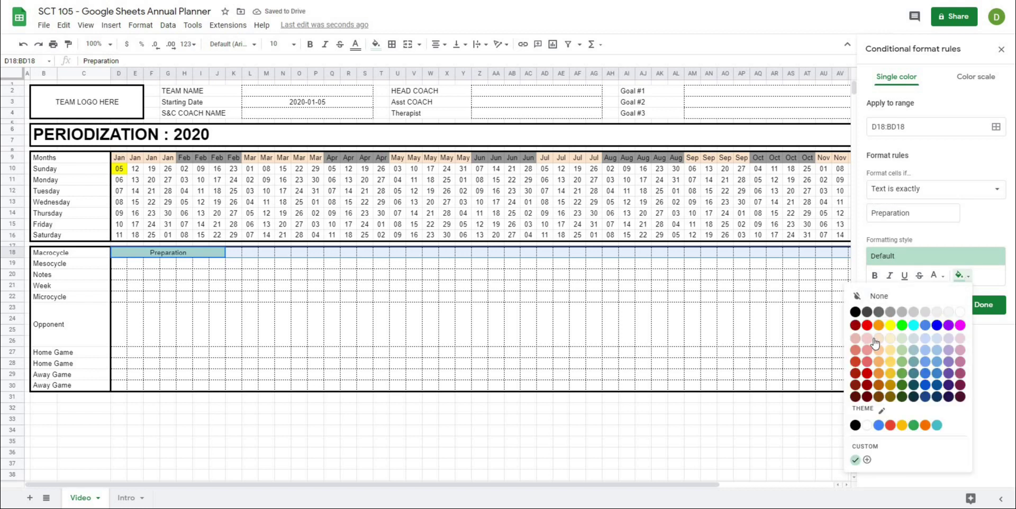
{"action": "left_click", "coordinate": [871, 343]}
{"action": "left_click", "coordinate": [671, 341]}
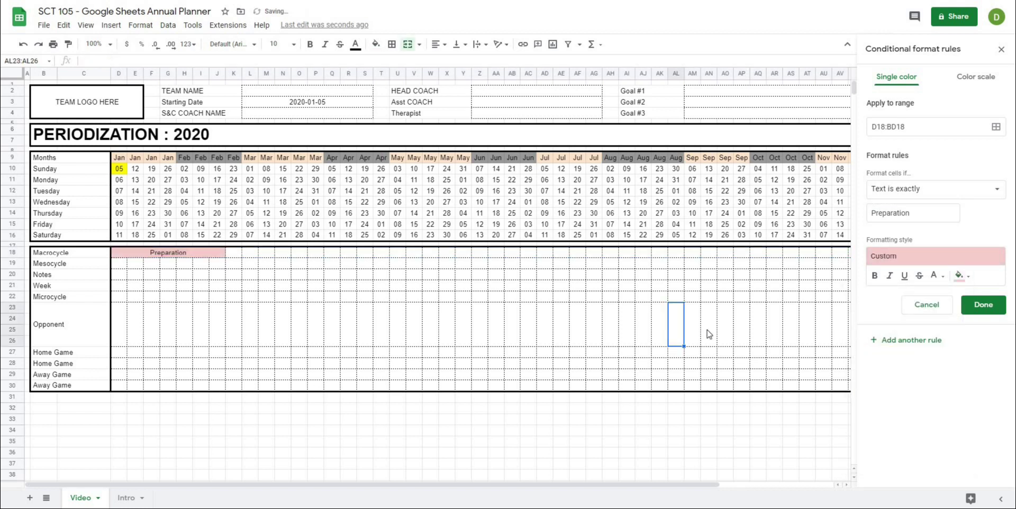
{"action": "left_click", "coordinate": [984, 305]}
{"action": "left_click", "coordinate": [523, 315]}
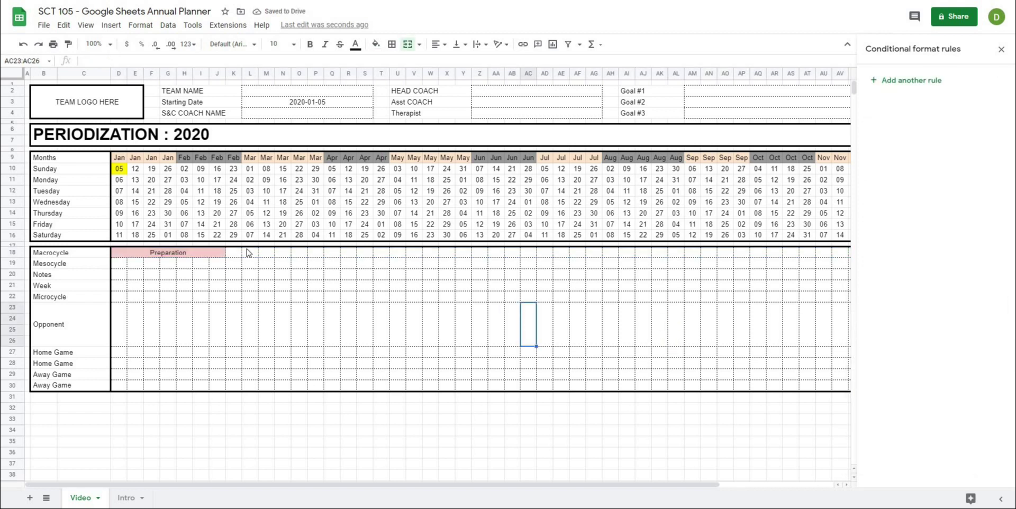
Merge cells L18:R18 in the Macrocycle row and enter Preparation to test the conditional formatting rule.
{"action": "left_click_drag", "start_coordinate": [250, 253], "coordinate": [352, 254]}
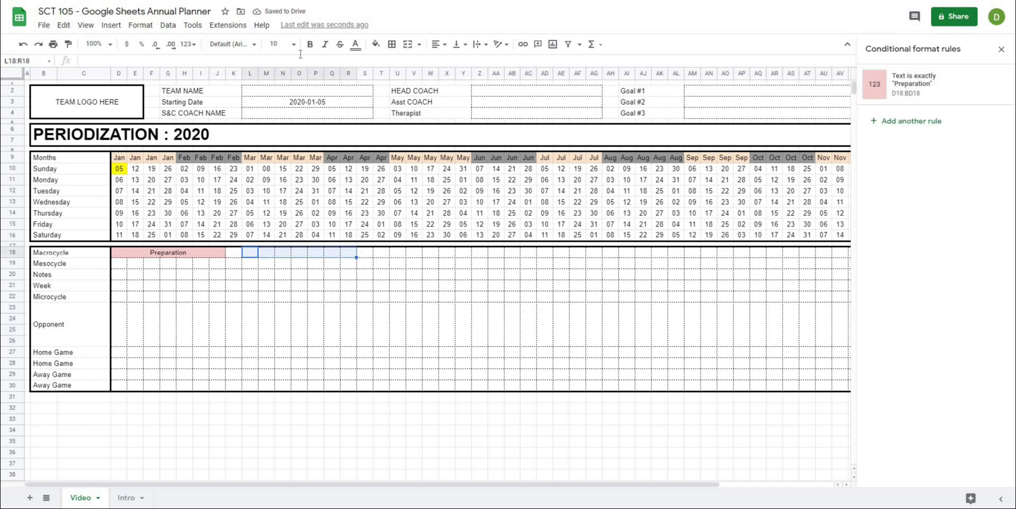
{"action": "left_click", "coordinate": [407, 45]}
{"action": "type", "text": "Pr"}
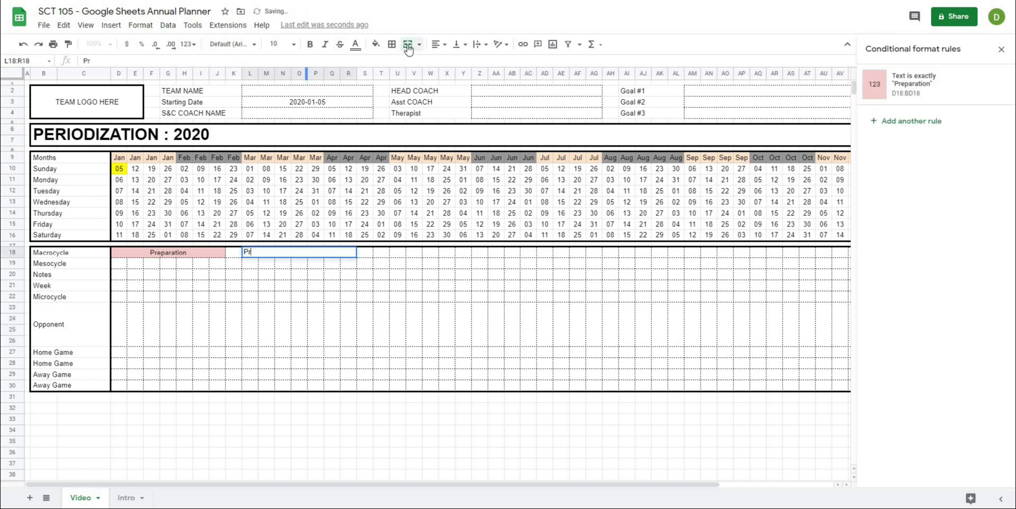
{"action": "type", "text": "eparation"}
{"action": "key", "text": "Return"}
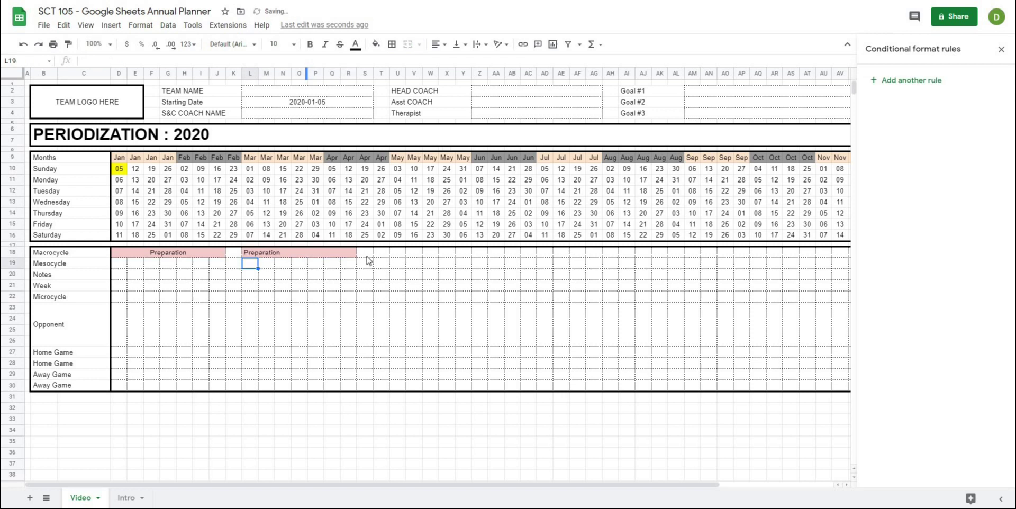
{"action": "left_click", "coordinate": [332, 296]}
{"action": "left_click", "coordinate": [264, 256]}
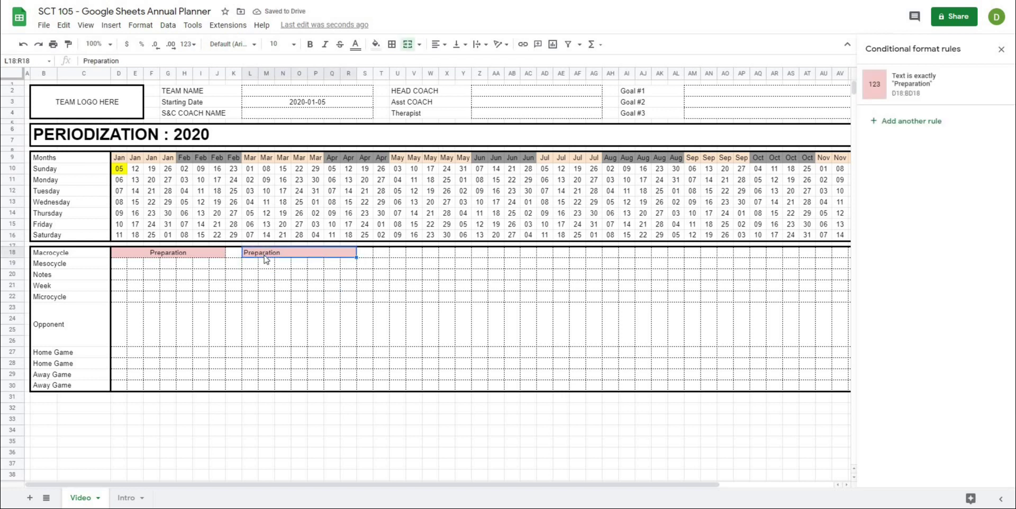
{"action": "left_click", "coordinate": [265, 287]}
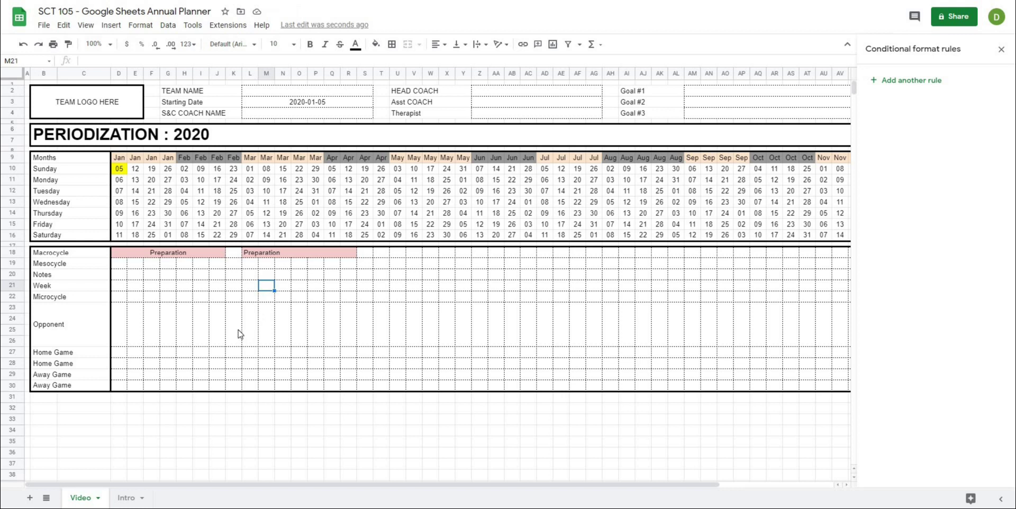
Clear the test Preparation entry from L18:R18 in the Macrocycle row.
{"action": "left_click", "coordinate": [214, 331]}
{"action": "left_click", "coordinate": [267, 253]}
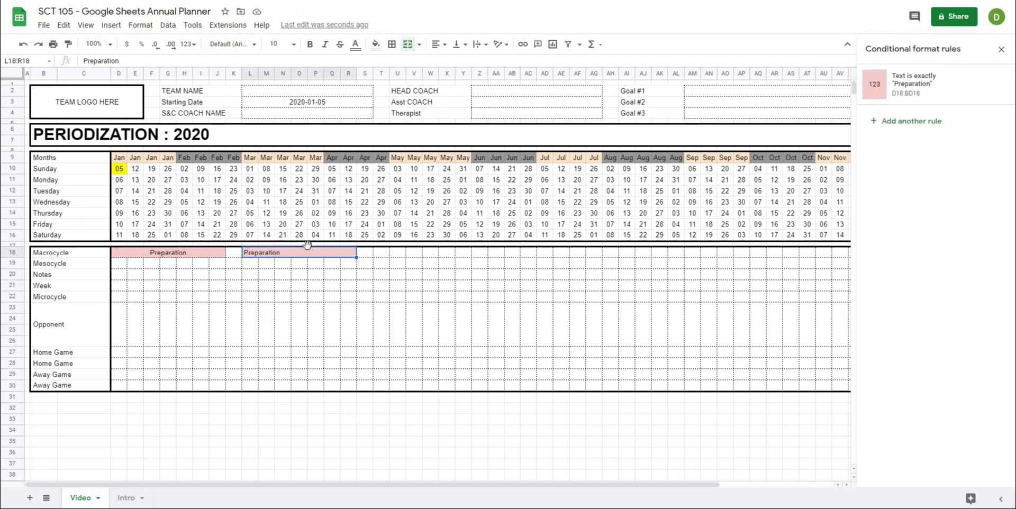
{"action": "key", "text": "Delete"}
{"action": "left_click", "coordinate": [435, 312]}
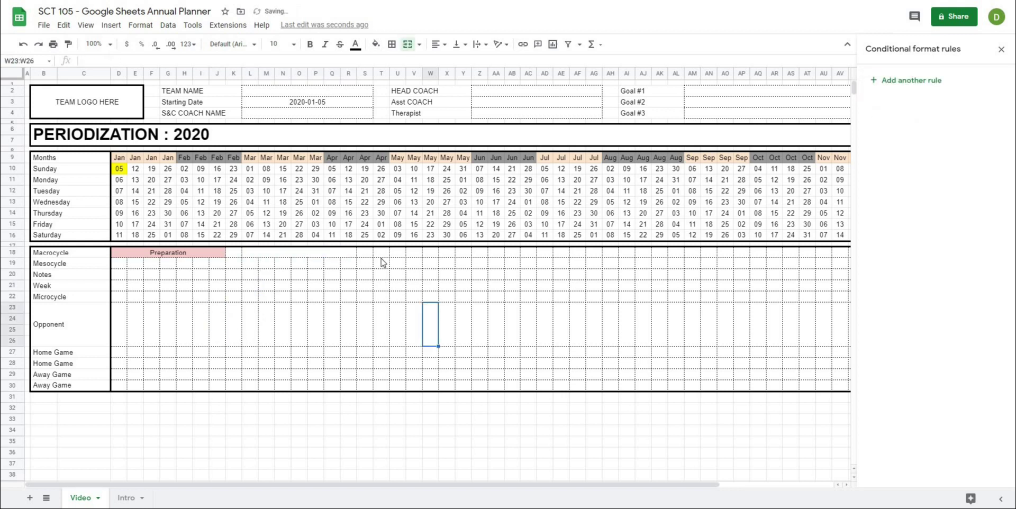
{"action": "left_click_drag", "start_coordinate": [370, 254], "coordinate": [249, 256]}
{"action": "left_click", "coordinate": [290, 315]}
{"action": "left_click", "coordinate": [562, 317]}
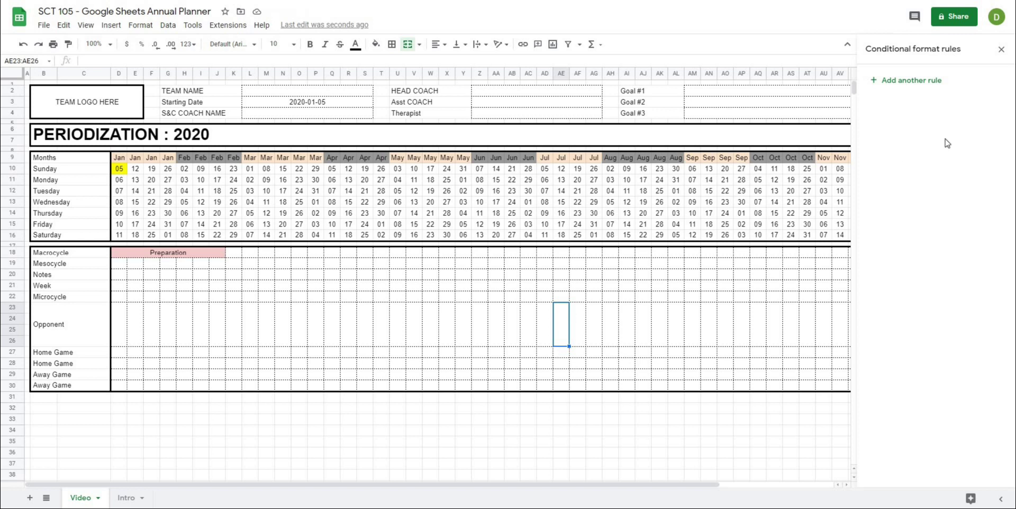
Create a conditional formatting rule on the Mesocycle cells D19:BD19 with the custom formula =iseven(d19).
{"action": "left_click", "coordinate": [1000, 50]}
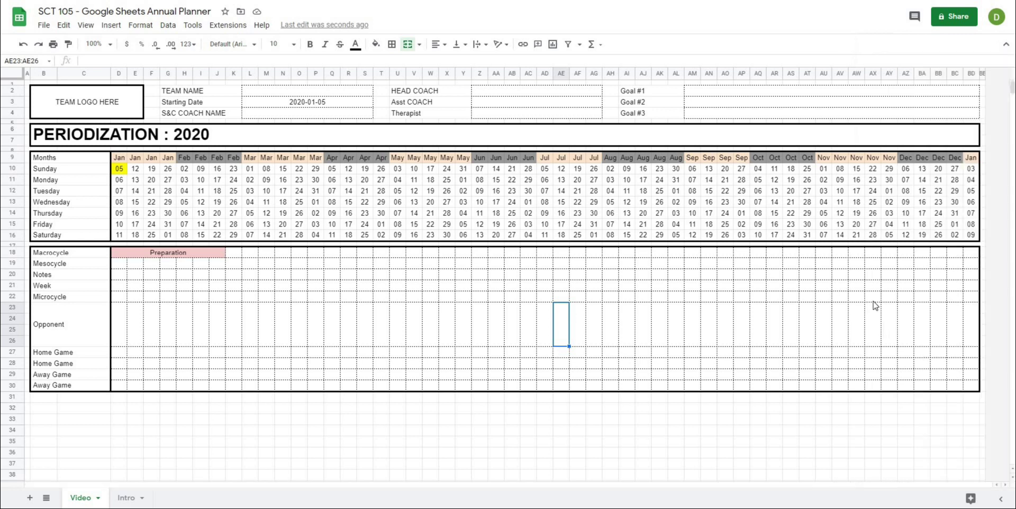
{"action": "left_click", "coordinate": [963, 266]}
{"action": "left_click_drag", "start_coordinate": [964, 264], "coordinate": [116, 270]}
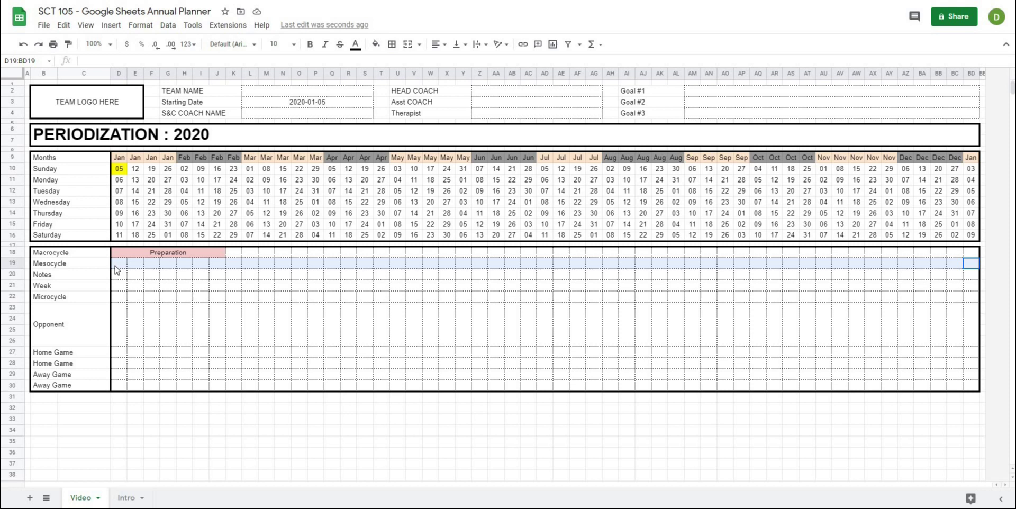
{"action": "left_click", "coordinate": [141, 25]}
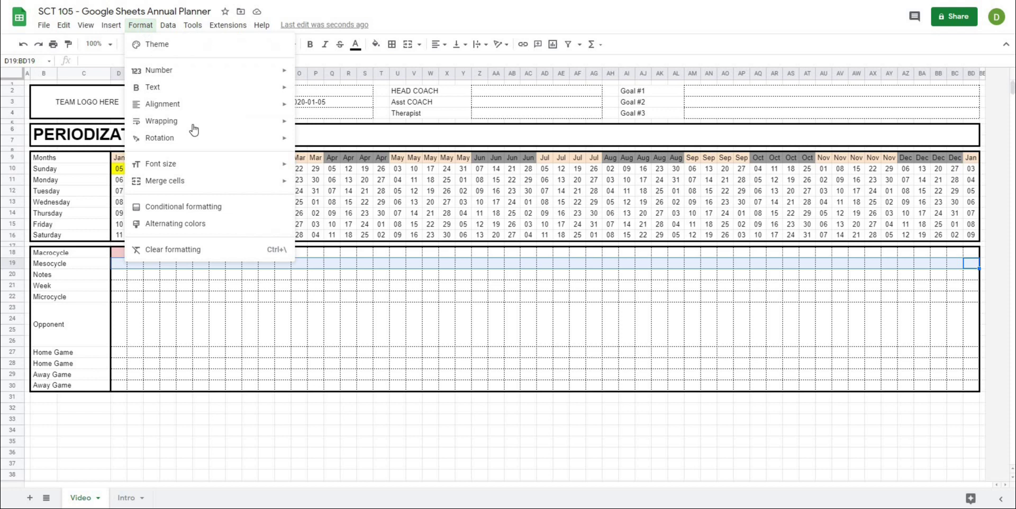
{"action": "left_click", "coordinate": [146, 210]}
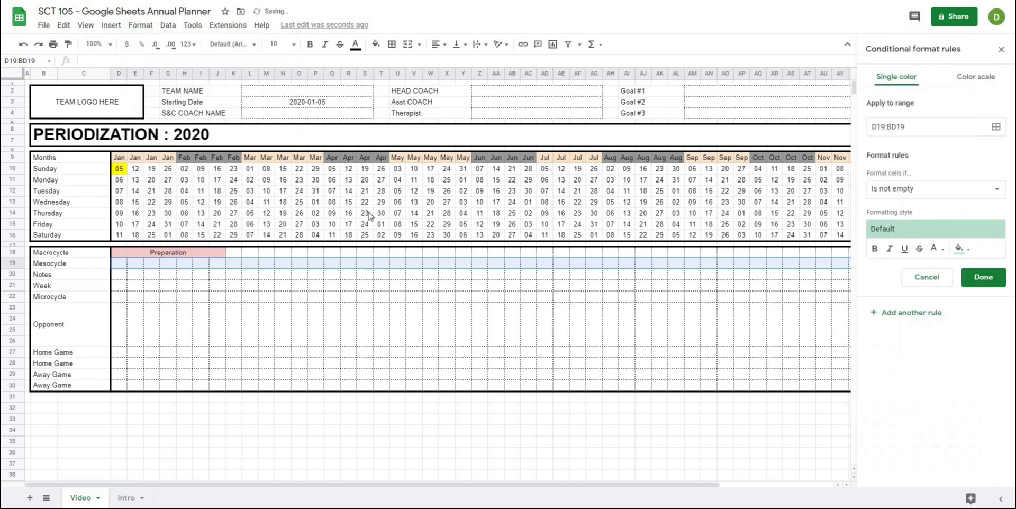
{"action": "left_click", "coordinate": [927, 189]}
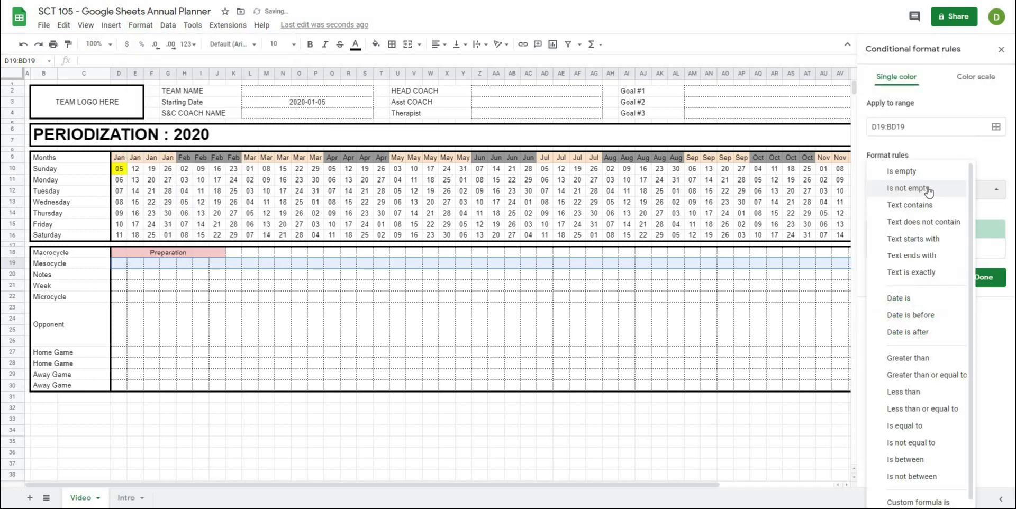
{"action": "left_click", "coordinate": [913, 493]}
{"action": "left_click", "coordinate": [887, 214]}
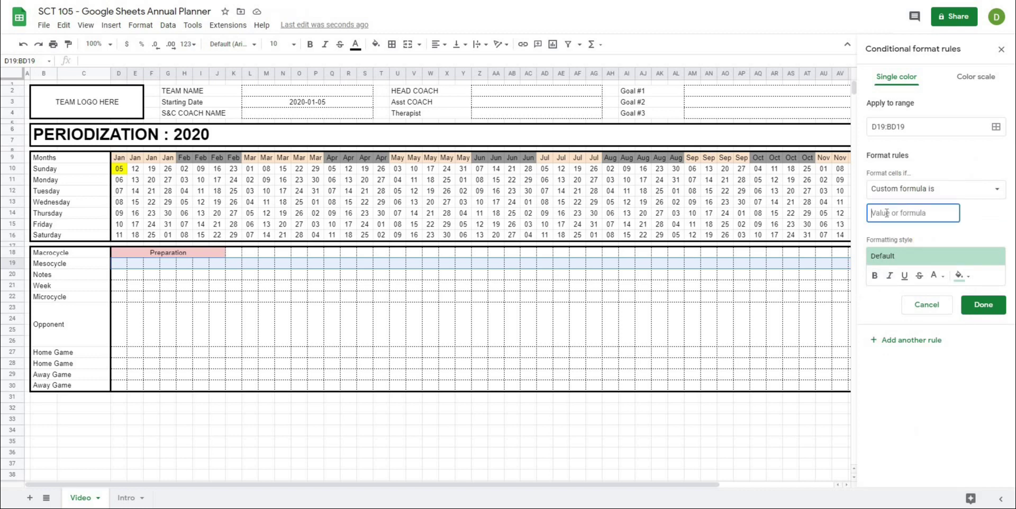
{"action": "type", "text": "=iseven(d19"}
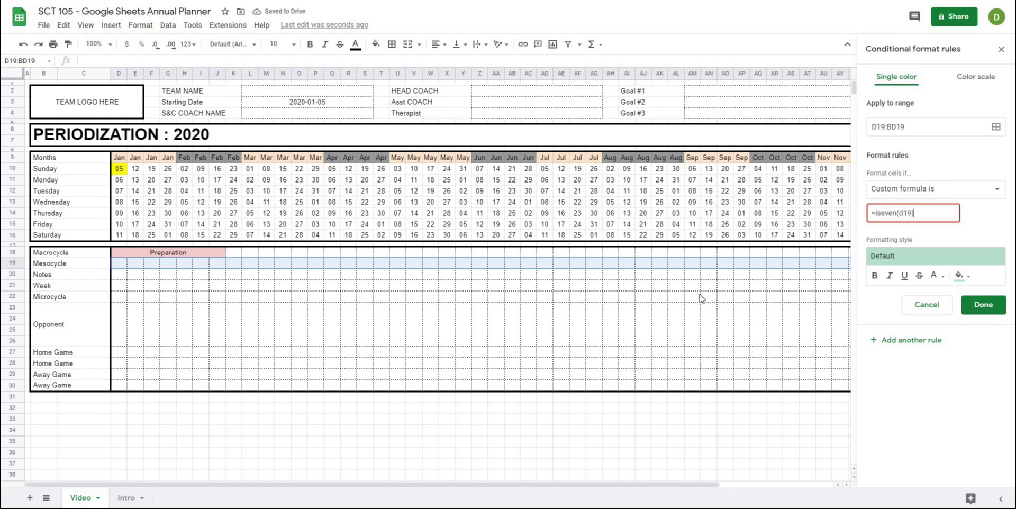
{"action": "left_click", "coordinate": [971, 283]}
{"action": "left_click", "coordinate": [909, 321]}
{"action": "left_click", "coordinate": [971, 282]}
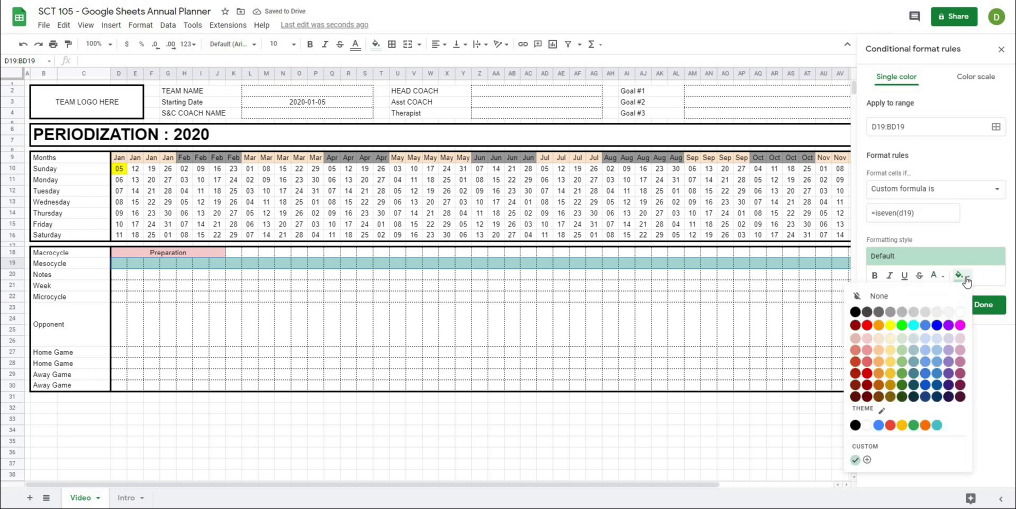
{"action": "left_click", "coordinate": [935, 275]}
{"action": "left_click", "coordinate": [854, 339]}
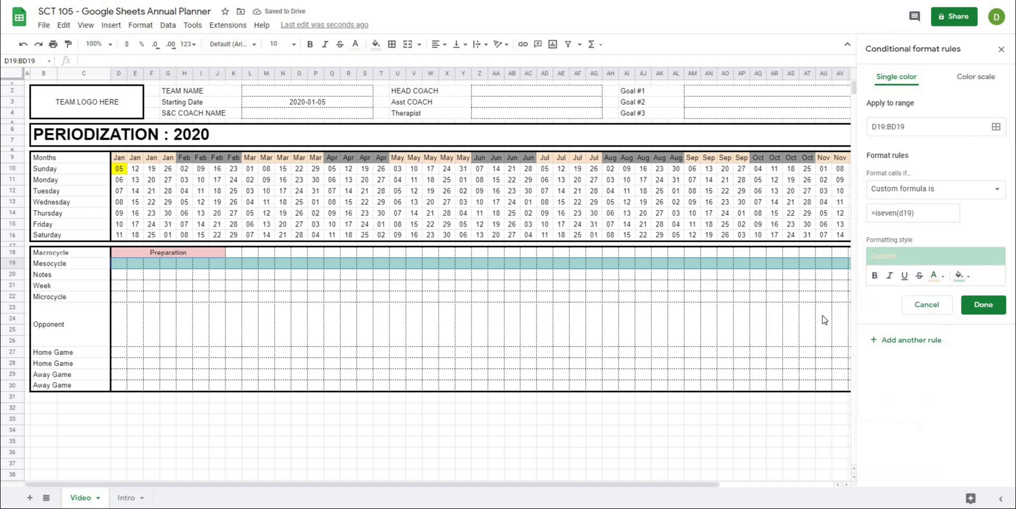
{"action": "left_click", "coordinate": [941, 283]}
{"action": "left_click", "coordinate": [836, 317]}
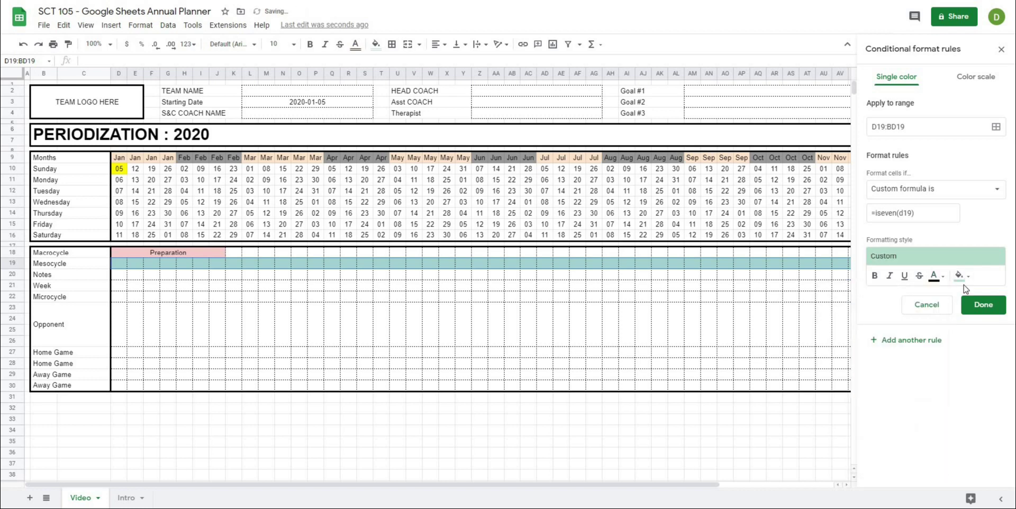
Set the fill of the =iseven(d19) rule to light orange and save the rule.
{"action": "left_click", "coordinate": [969, 284]}
{"action": "left_click", "coordinate": [885, 341]}
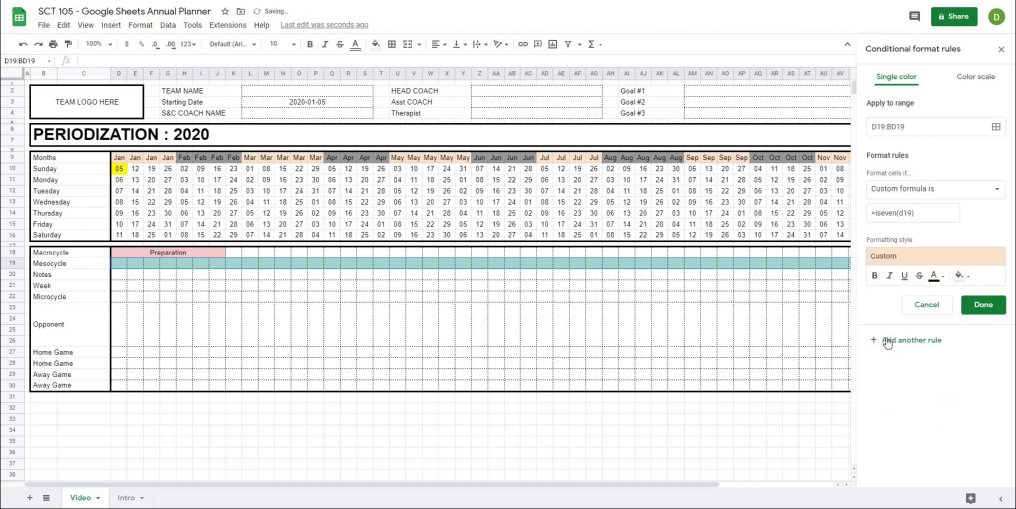
{"action": "left_click", "coordinate": [929, 211]}
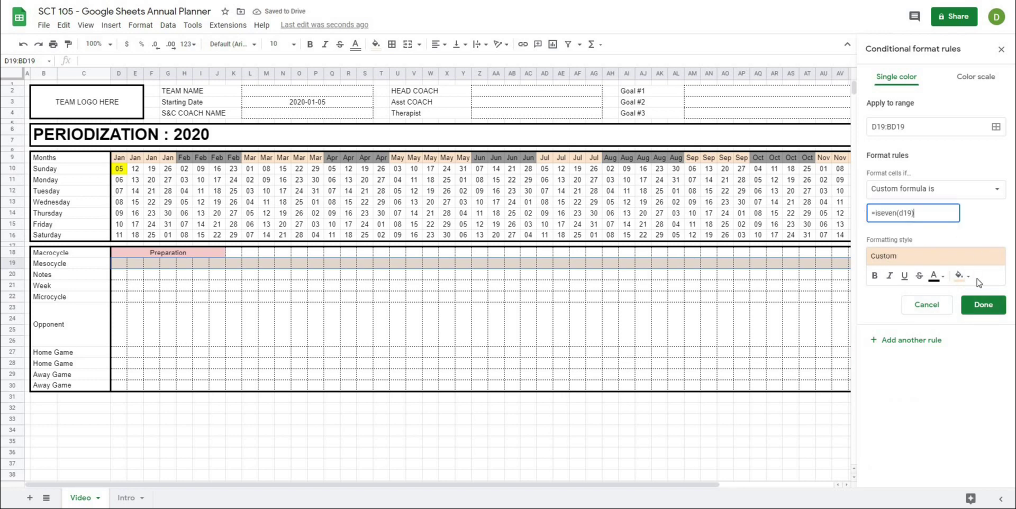
{"action": "left_click", "coordinate": [981, 307]}
{"action": "left_click", "coordinate": [418, 286]}
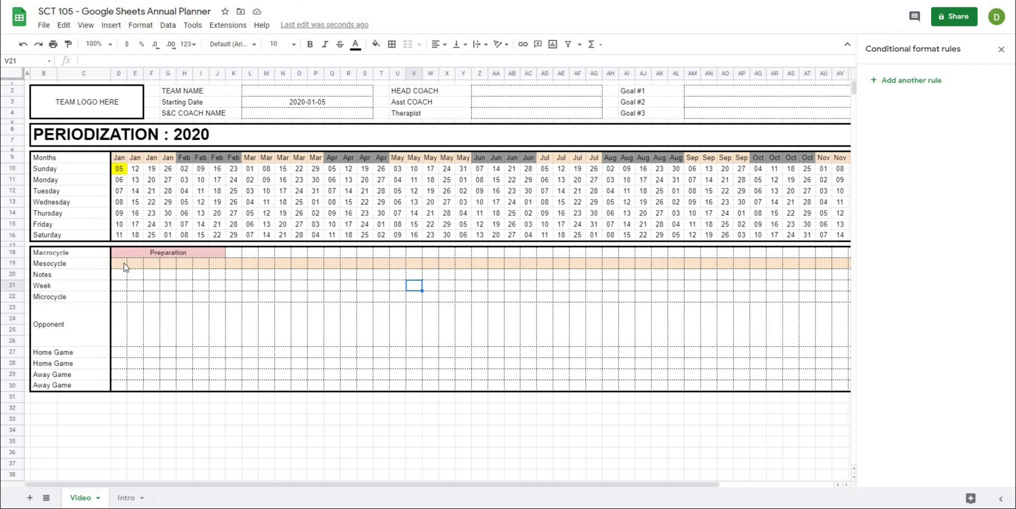
Enter 1 in each of the four January cells D19:G19 of the Mesocycle row.
{"action": "left_click", "coordinate": [125, 266]}
{"action": "type", "text": "1"}
{"action": "key", "text": "Tab"}
{"action": "type", "text": "1"}
{"action": "key", "text": "Tab"}
{"action": "type", "text": "1"}
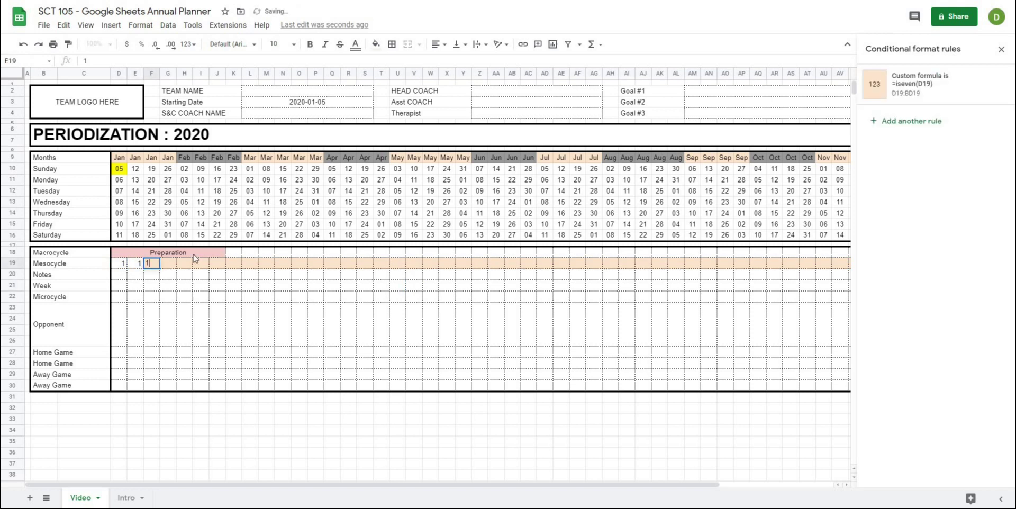
{"action": "key", "text": "Tab"}
{"action": "type", "text": "1"}
{"action": "key", "text": "Return"}
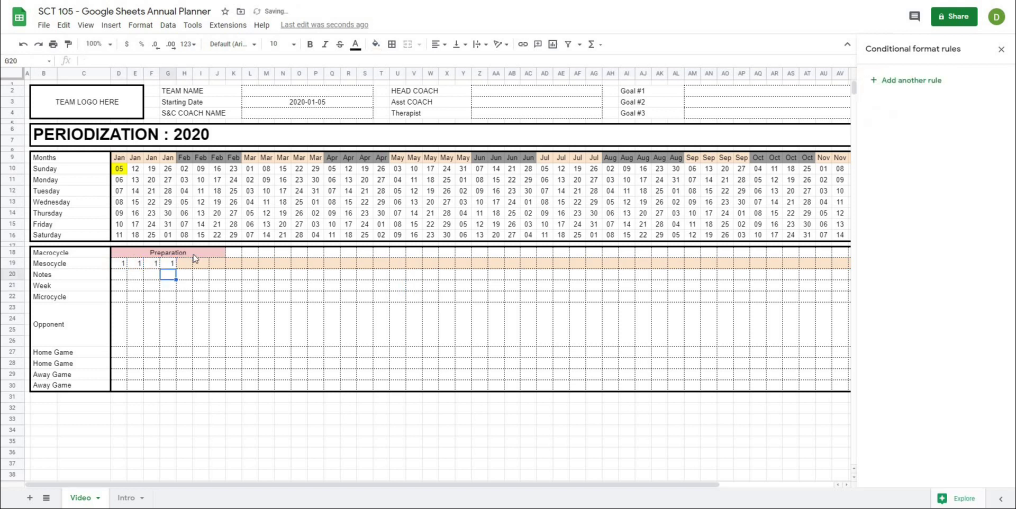
Enter 2 in each of the four February cells H19:K19 of the Mesocycle row.
{"action": "left_click", "coordinate": [194, 258]}
{"action": "type", "text": "2\t2\t2\t2"}
{"action": "key", "text": "Return"}
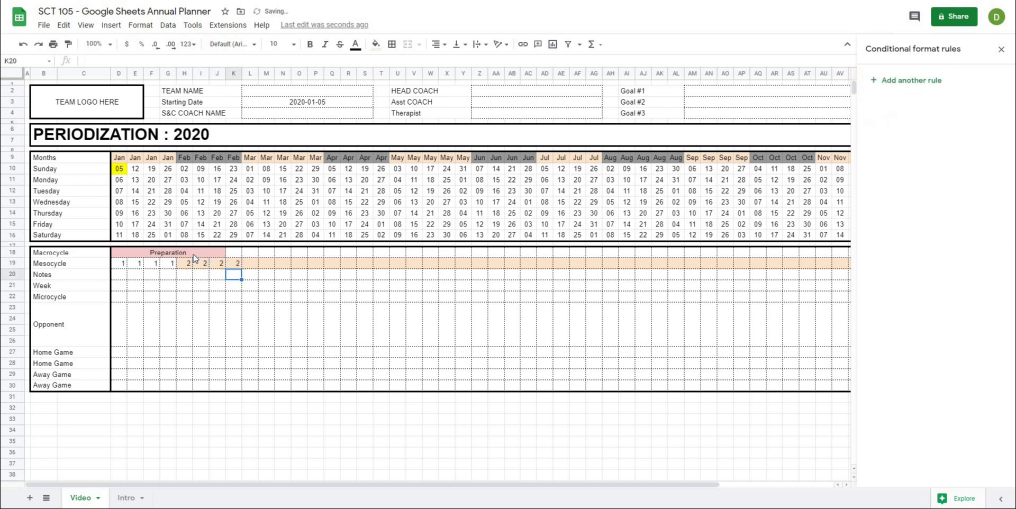
Add a conditional formatting rule on the Mesocycle cells D19:BD19 with the custom formula =isodd(d19).
{"action": "key", "text": "Up"}
{"action": "key", "text": "Left"}
{"action": "key", "text": "Left"}
{"action": "key", "text": "Left"}
{"action": "key", "text": "Left"}
{"action": "key", "text": "Left"}
{"action": "key", "text": "Left"}
{"action": "key", "text": "Left"}
{"action": "key", "text": "Left"}
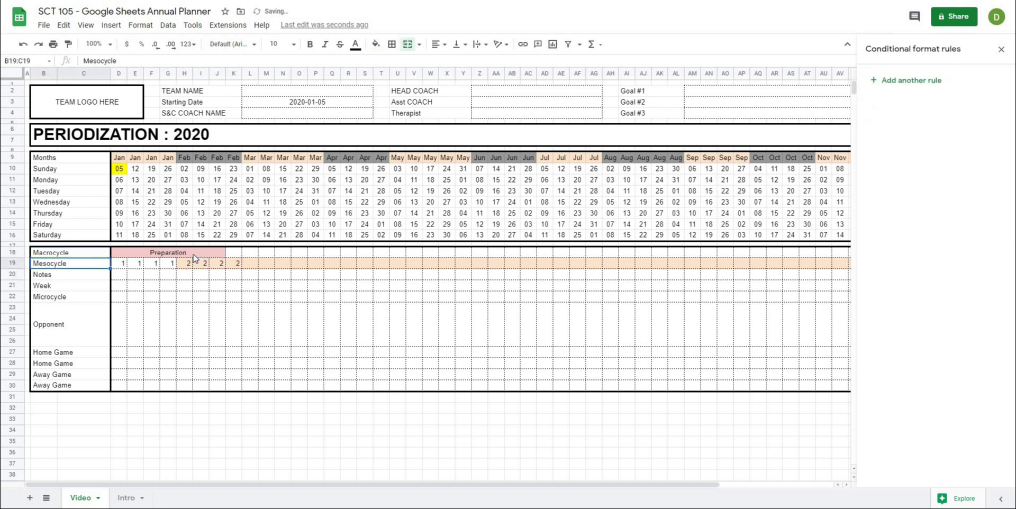
{"action": "key", "text": "Right"}
{"action": "left_click_drag", "start_coordinate": [121, 265], "coordinate": [837, 264]}
{"action": "left_click", "coordinate": [879, 121]}
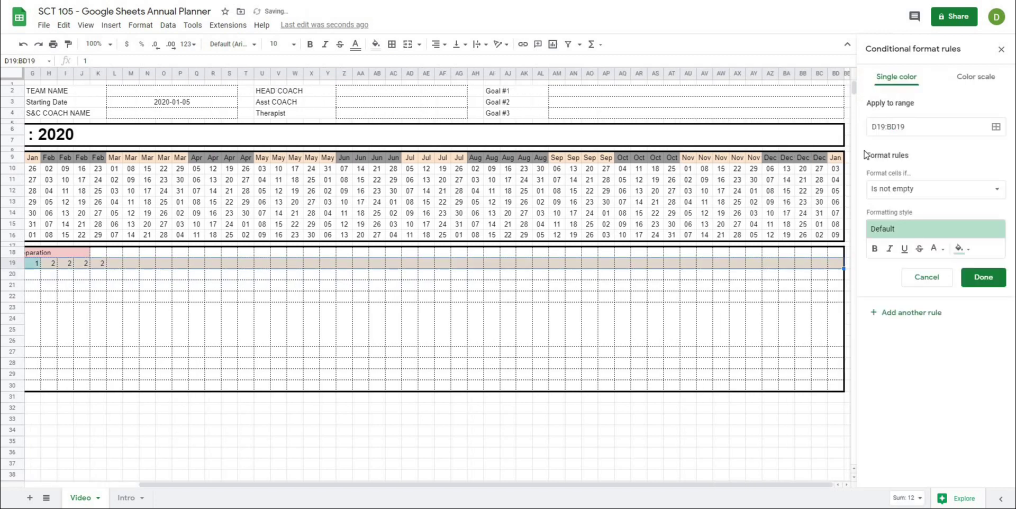
{"action": "left_click", "coordinate": [928, 191]}
{"action": "scroll", "coordinate": [895, 371], "scroll_direction": "down", "scroll_amount": 1}
{"action": "left_click", "coordinate": [920, 487]}
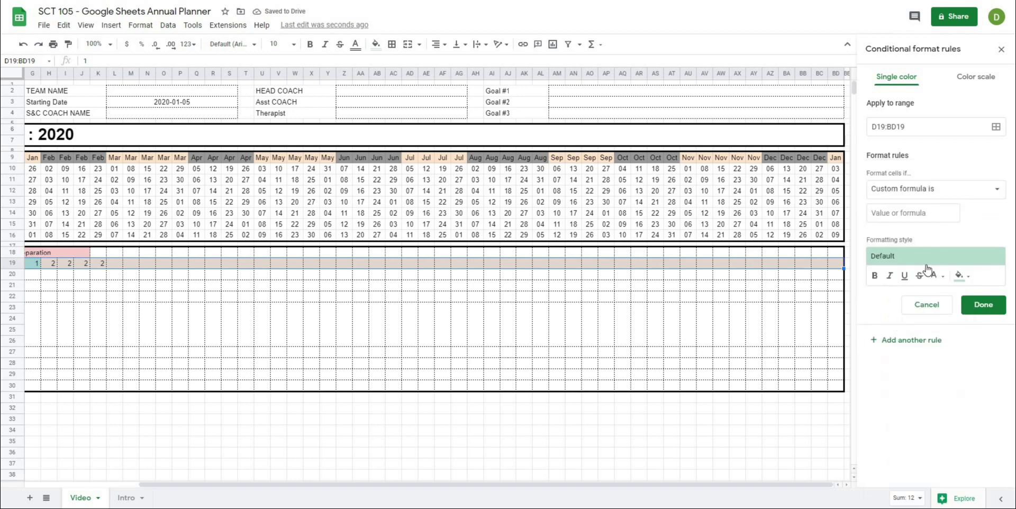
{"action": "left_click_drag", "start_coordinate": [799, 488], "coordinate": [534, 488]}
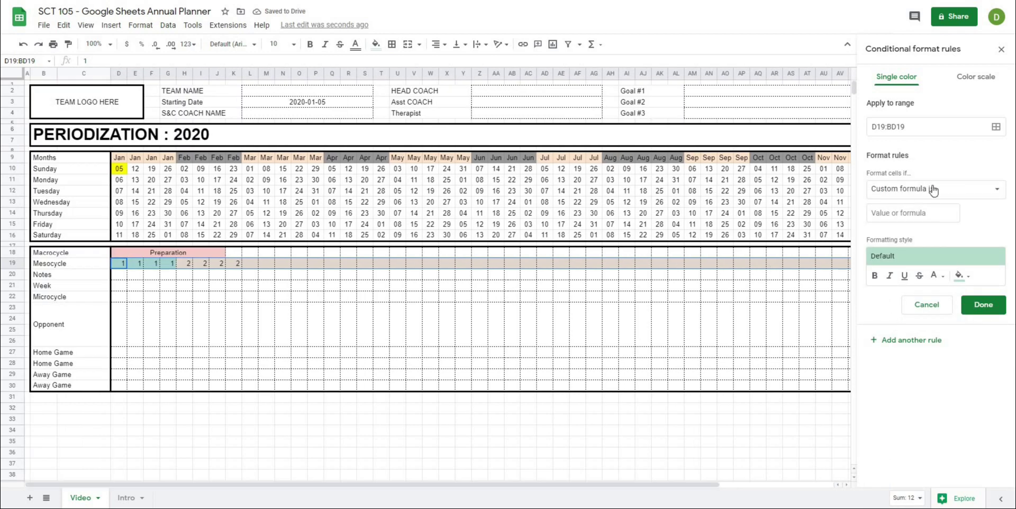
{"action": "left_click", "coordinate": [902, 211]}
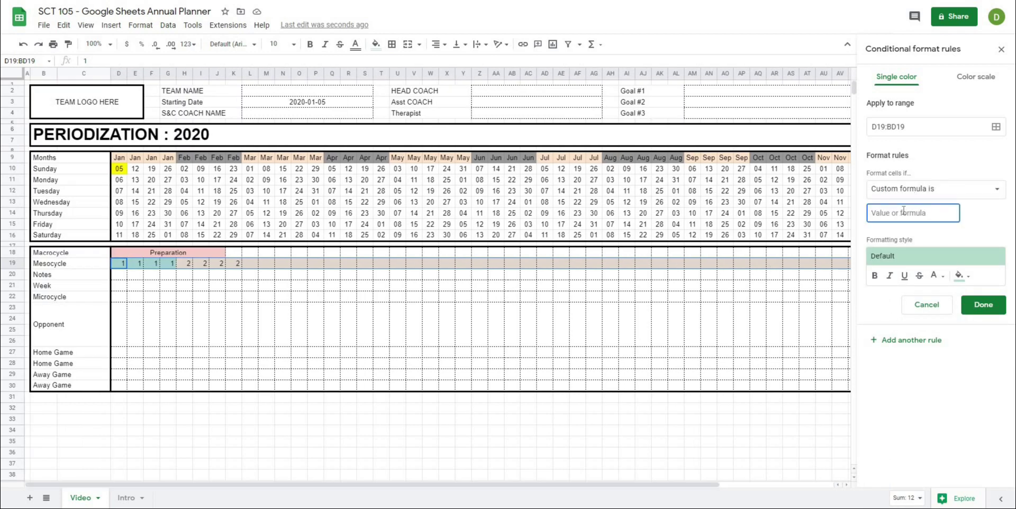
{"action": "type", "text": "=isod"}
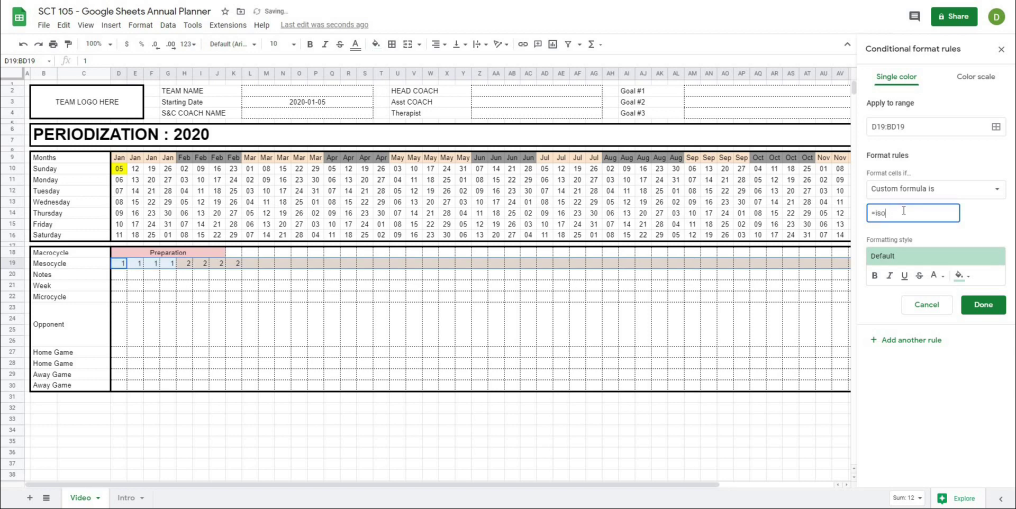
{"action": "type", "text": "d(d19"}
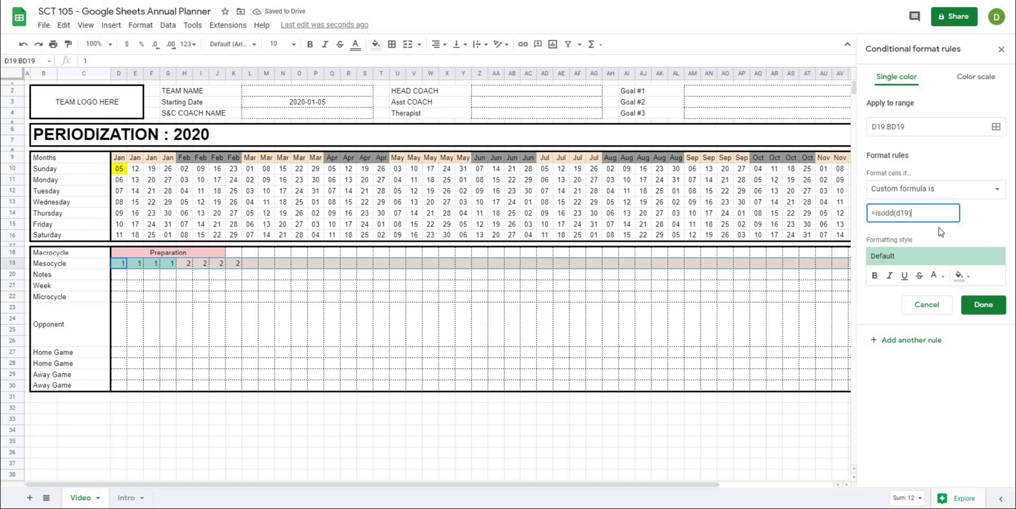
Set the fill of the =isodd(d19) rule to dark grey and save the rule.
{"action": "left_click", "coordinate": [960, 275]}
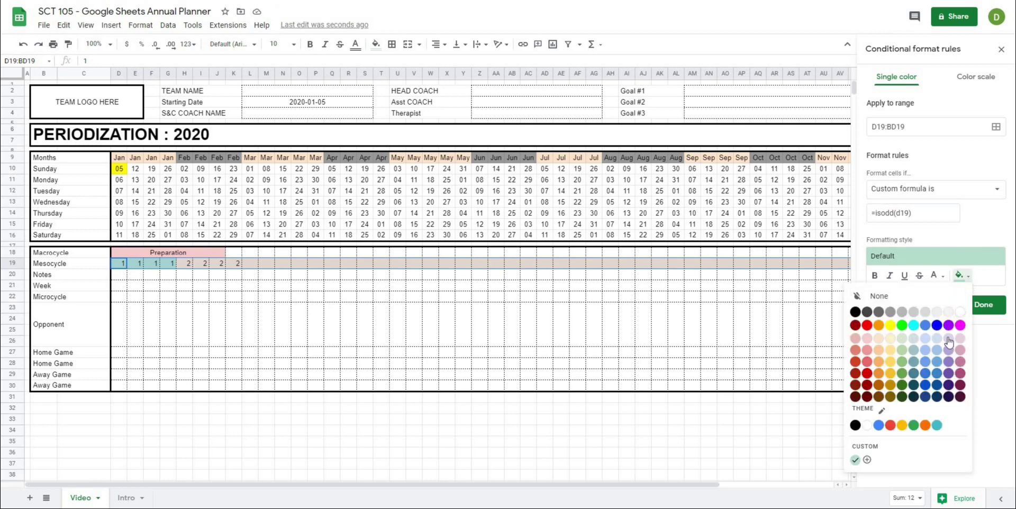
{"action": "left_click", "coordinate": [892, 313]}
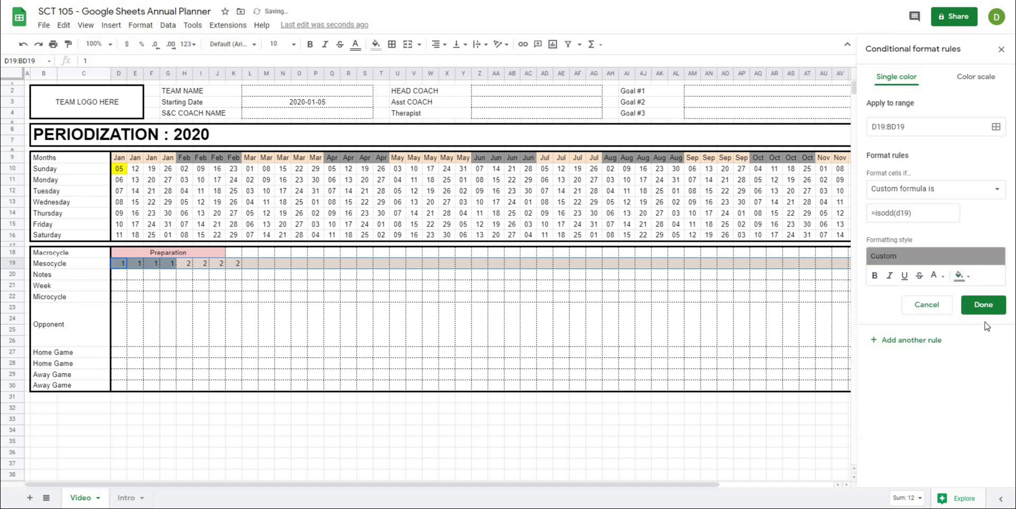
{"action": "left_click", "coordinate": [984, 304]}
{"action": "left_click", "coordinate": [420, 339]}
{"action": "left_click", "coordinate": [136, 313]}
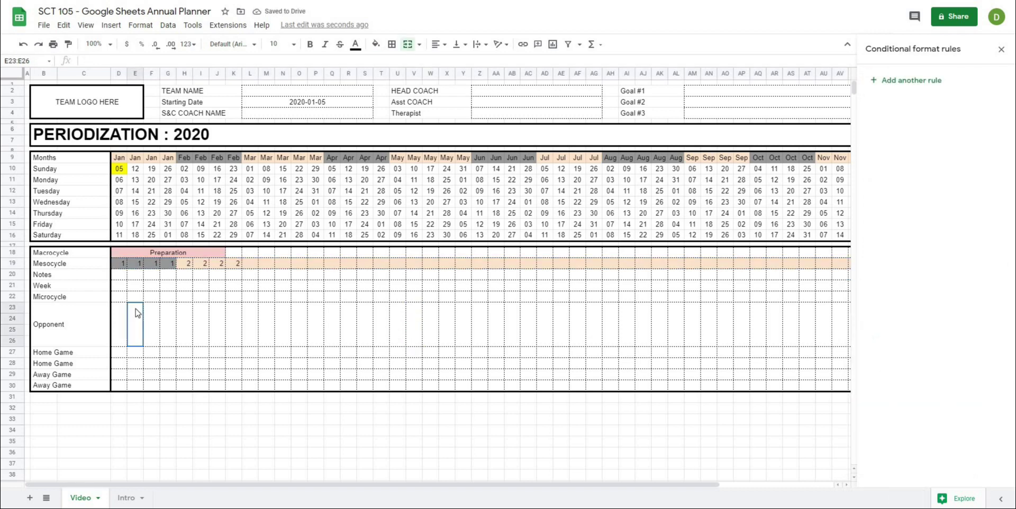
Merge the four January Mesocycle cells D19:G19, keeping only the first value.
{"action": "left_click_drag", "start_coordinate": [120, 267], "coordinate": [164, 268]}
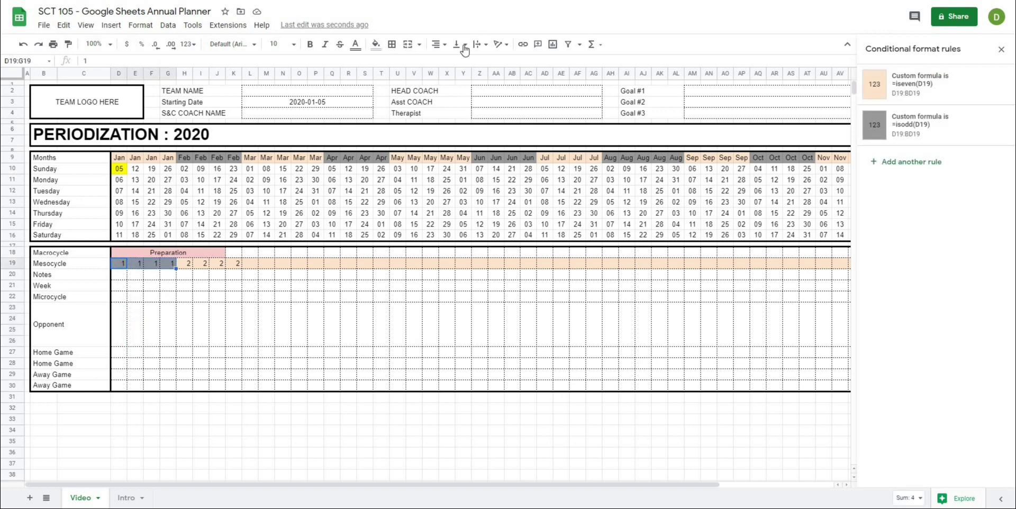
{"action": "left_click", "coordinate": [402, 45]}
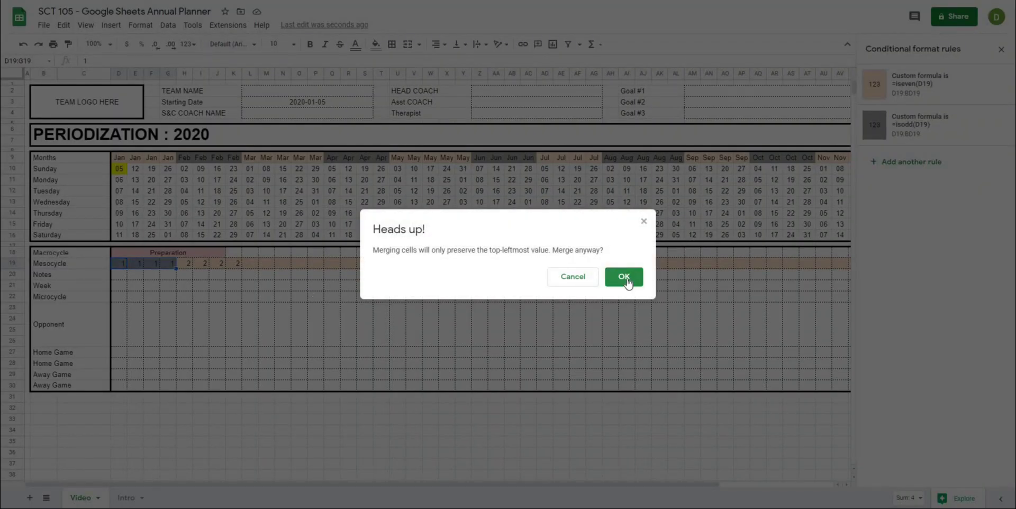
{"action": "left_click", "coordinate": [624, 277]}
{"action": "left_click", "coordinate": [348, 324]}
{"action": "left_click", "coordinate": [282, 274]}
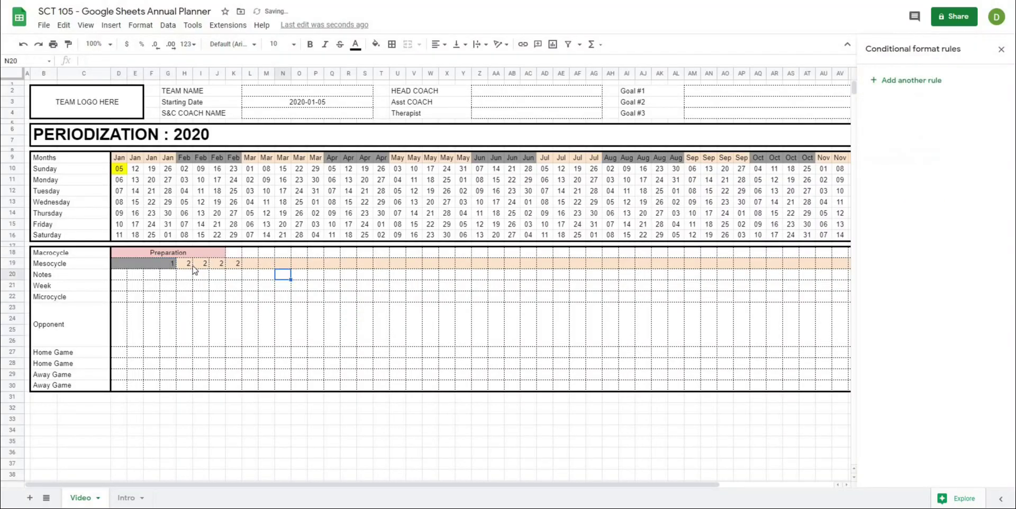
Merge the four February Mesocycle cells H19:K19, keeping only the first value.
{"action": "left_click_drag", "start_coordinate": [185, 263], "coordinate": [236, 264]}
{"action": "left_click", "coordinate": [408, 44]}
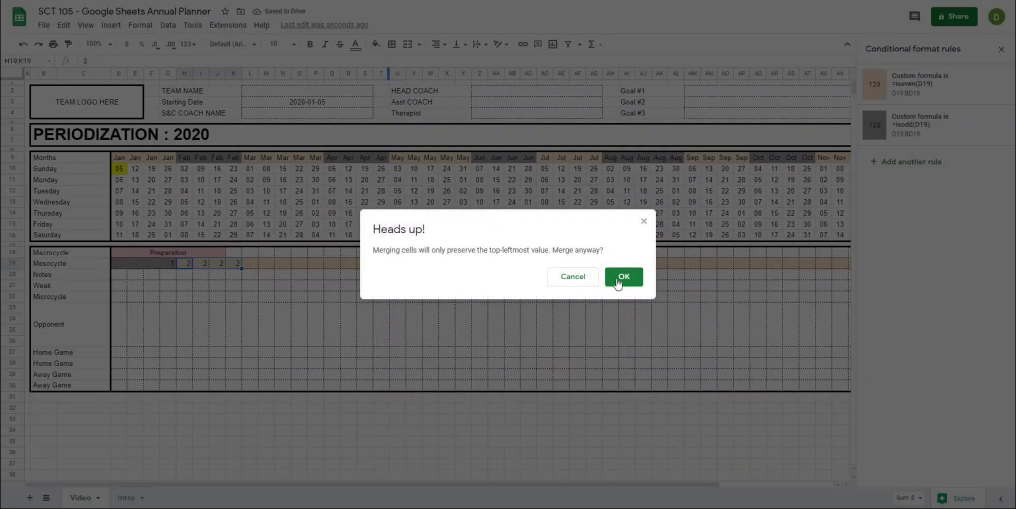
{"action": "left_click", "coordinate": [624, 277]}
{"action": "left_click", "coordinate": [391, 334]}
Merge the Mesocycle cells L19:N19 and enter 3 in the merged cell.
{"action": "left_click", "coordinate": [251, 263]}
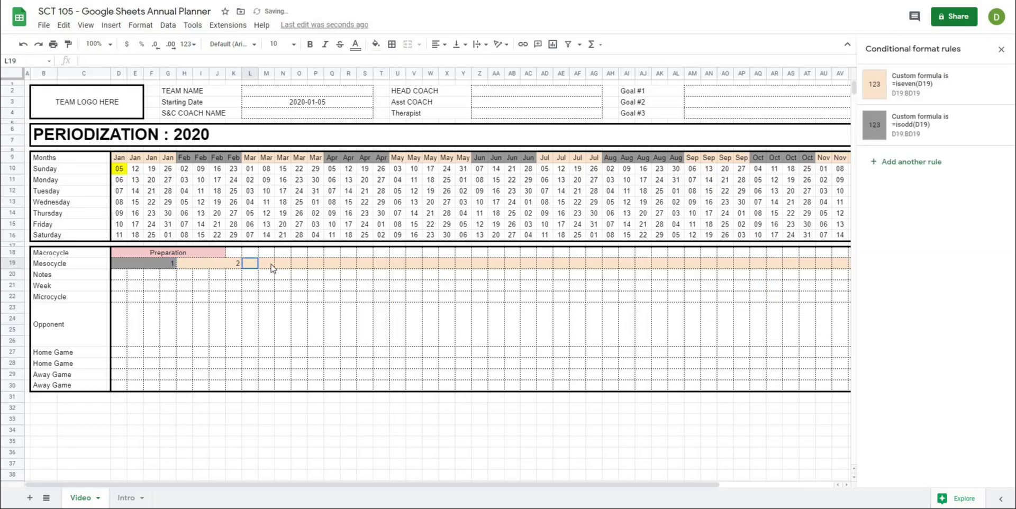
{"action": "left_click_drag", "start_coordinate": [273, 268], "coordinate": [284, 264]}
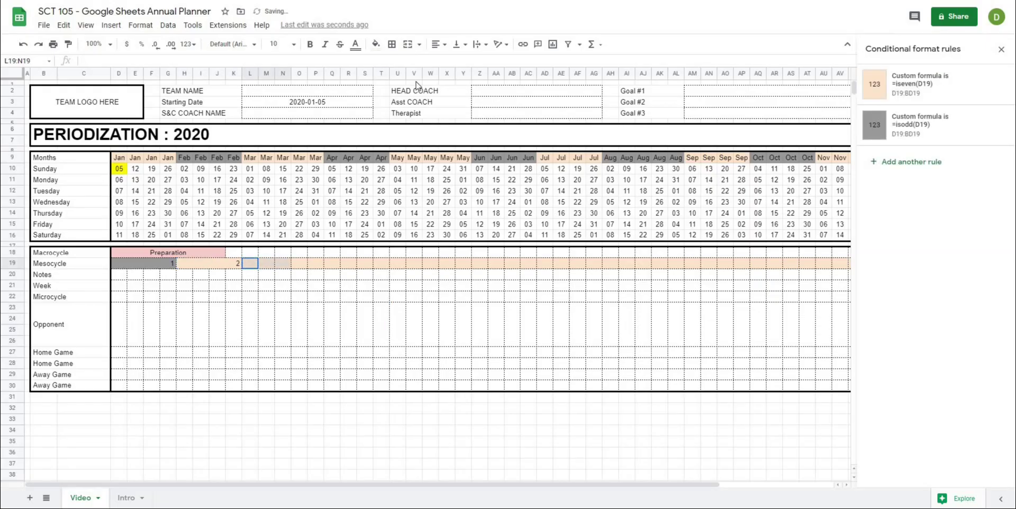
{"action": "left_click", "coordinate": [343, 316]}
{"action": "left_click", "coordinate": [276, 266]}
{"action": "type", "text": "3"}
{"action": "left_click", "coordinate": [344, 304]}
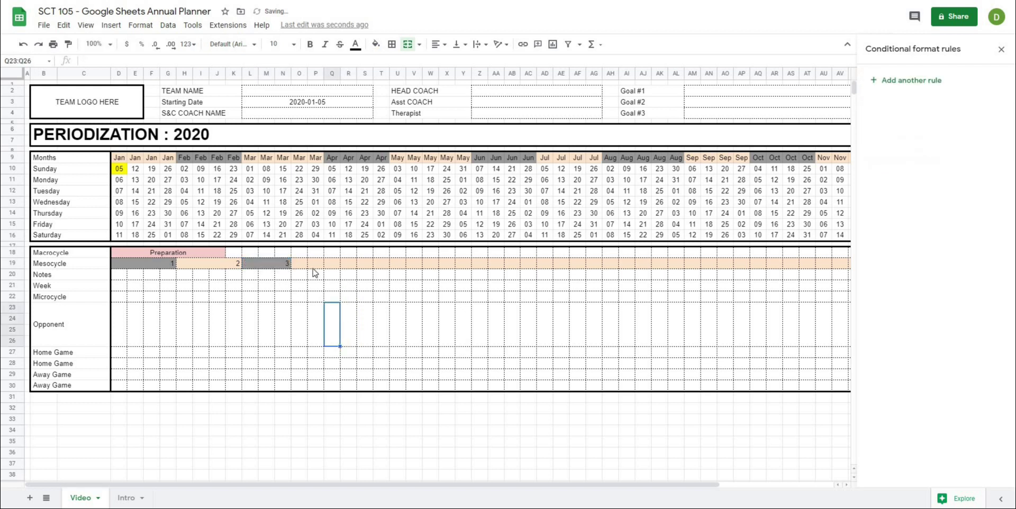
Merge the Mesocycle cells O19:S19 and enter 4 in the merged cell.
{"action": "left_click_drag", "start_coordinate": [307, 265], "coordinate": [372, 266]}
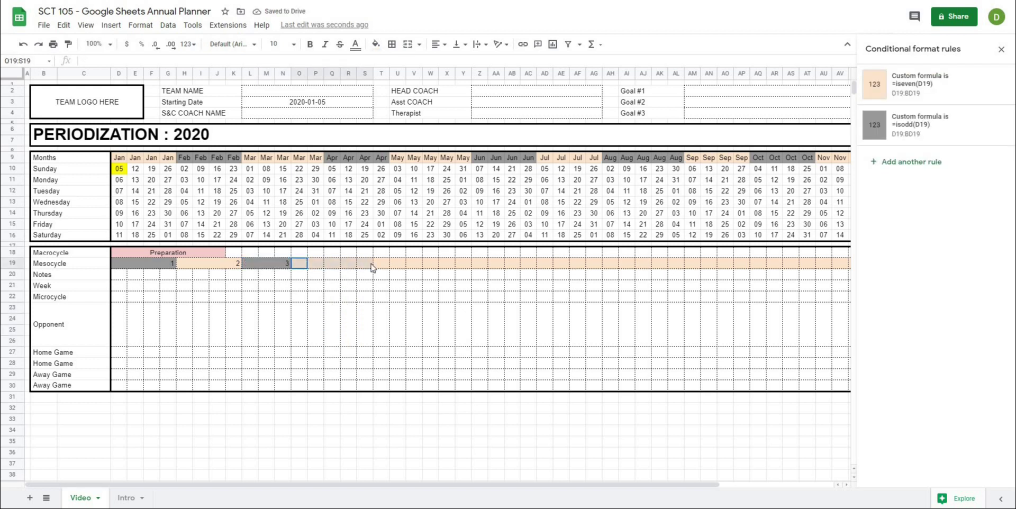
{"action": "left_click", "coordinate": [403, 45]}
{"action": "left_click", "coordinate": [339, 328]}
{"action": "left_click", "coordinate": [323, 263]}
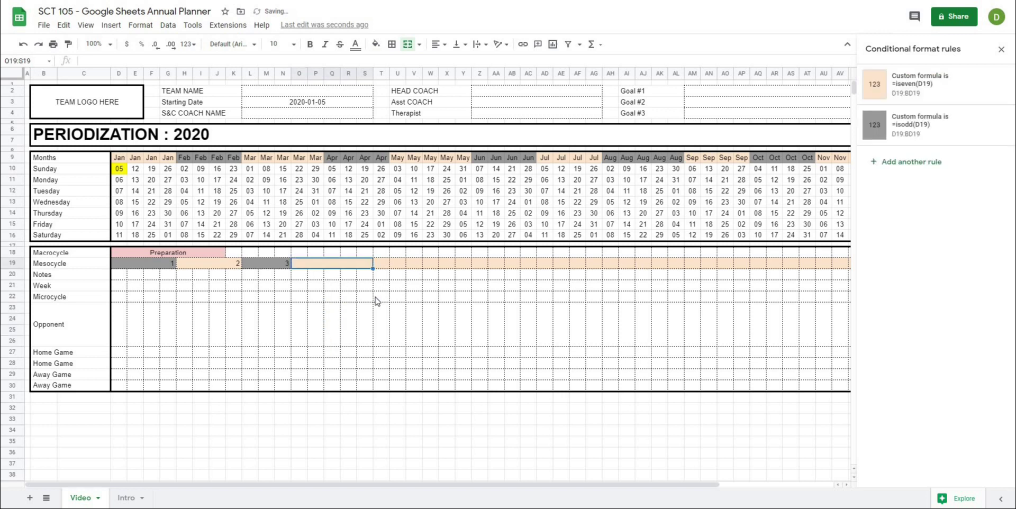
{"action": "type", "text": "3"}
{"action": "left_click", "coordinate": [414, 323]}
{"action": "left_click", "coordinate": [349, 321]}
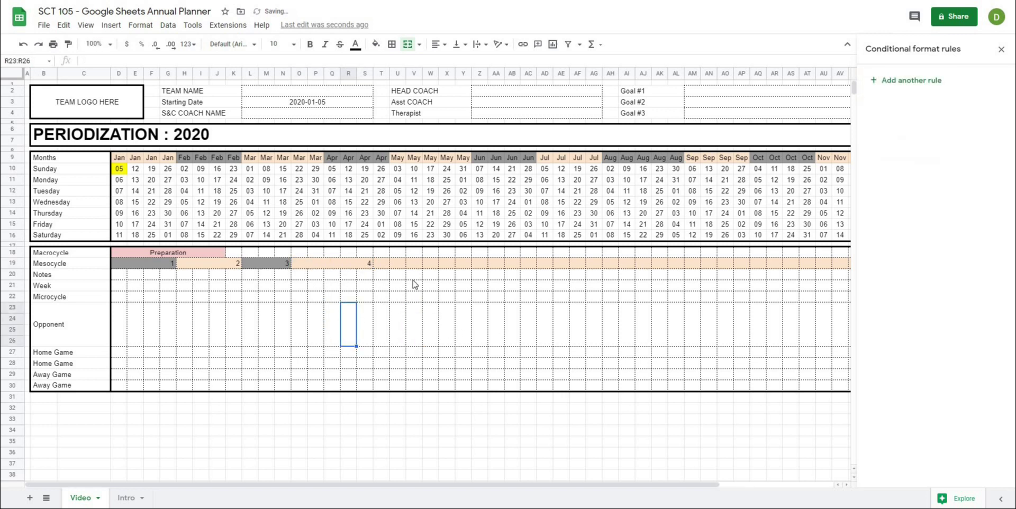
Clear the numbers from the Mesocycle row and unmerge its cells.
{"action": "left_click", "coordinate": [387, 265]}
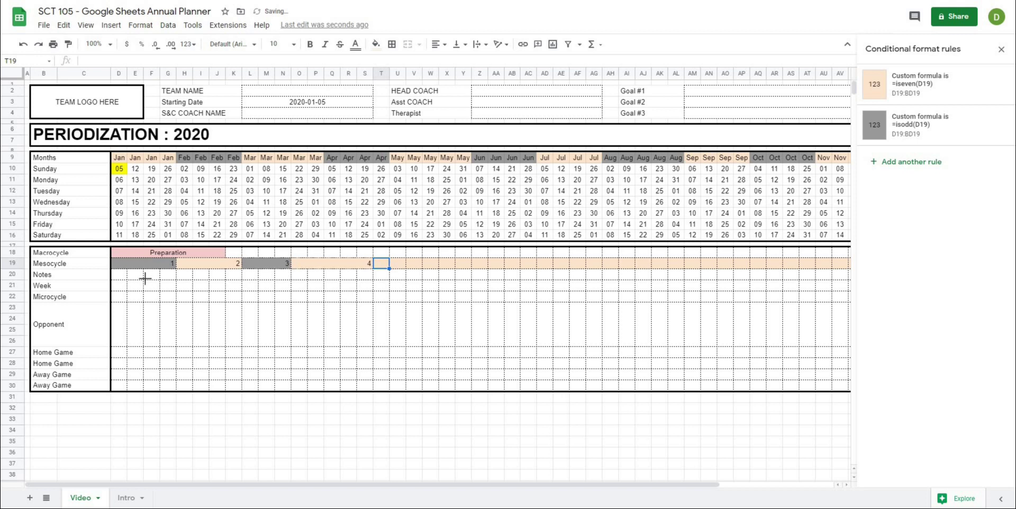
{"action": "left_click", "coordinate": [299, 333]}
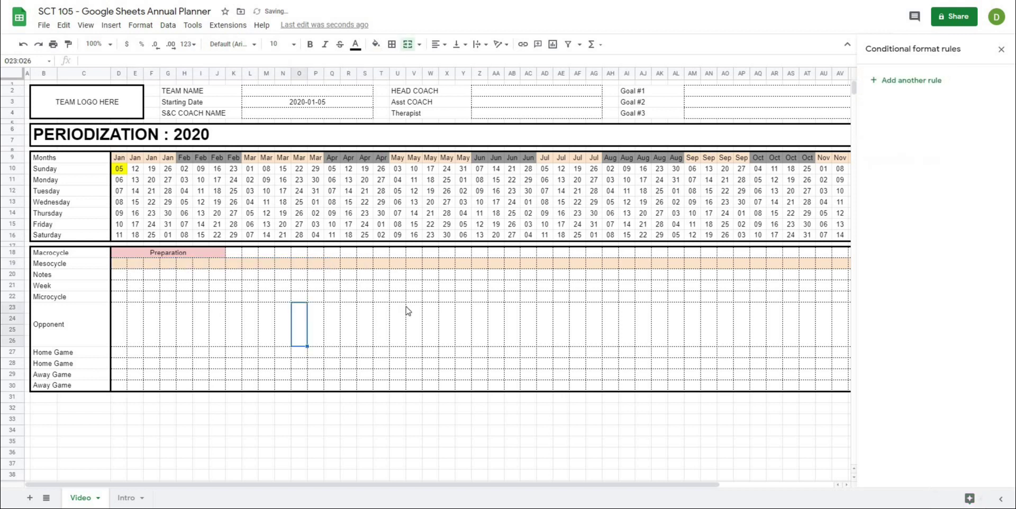
{"action": "left_click", "coordinate": [478, 326]}
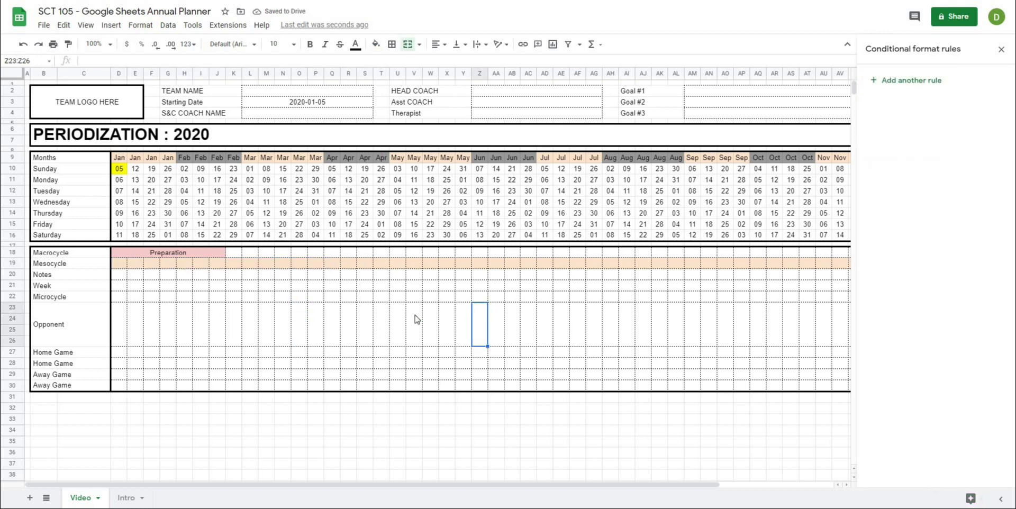
{"action": "left_click", "coordinate": [119, 263]}
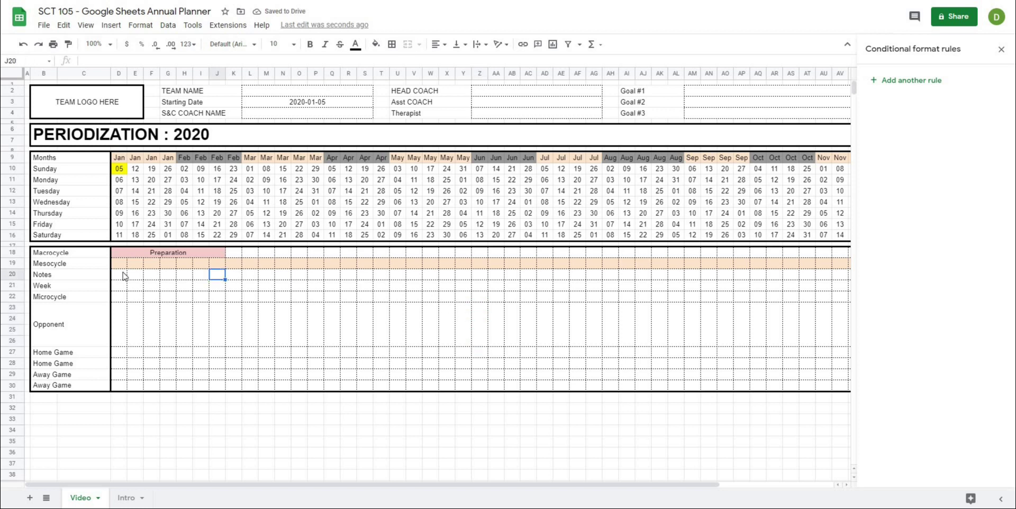
Add another conditional formatting rule on the Mesocycle cells D19:BD19 with the condition Is empty.
{"action": "left_click_drag", "start_coordinate": [127, 265], "coordinate": [830, 267]}
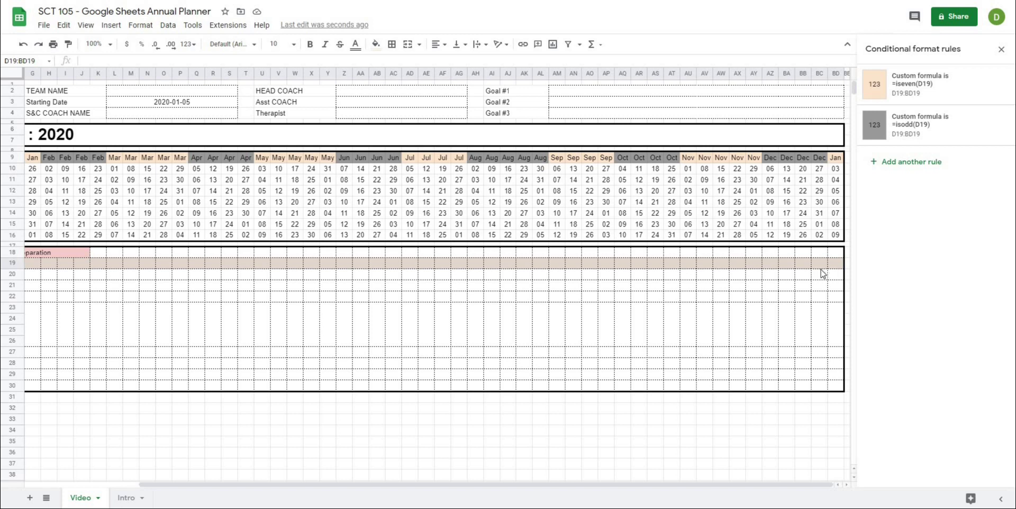
{"action": "left_click_drag", "start_coordinate": [735, 484], "coordinate": [523, 483]}
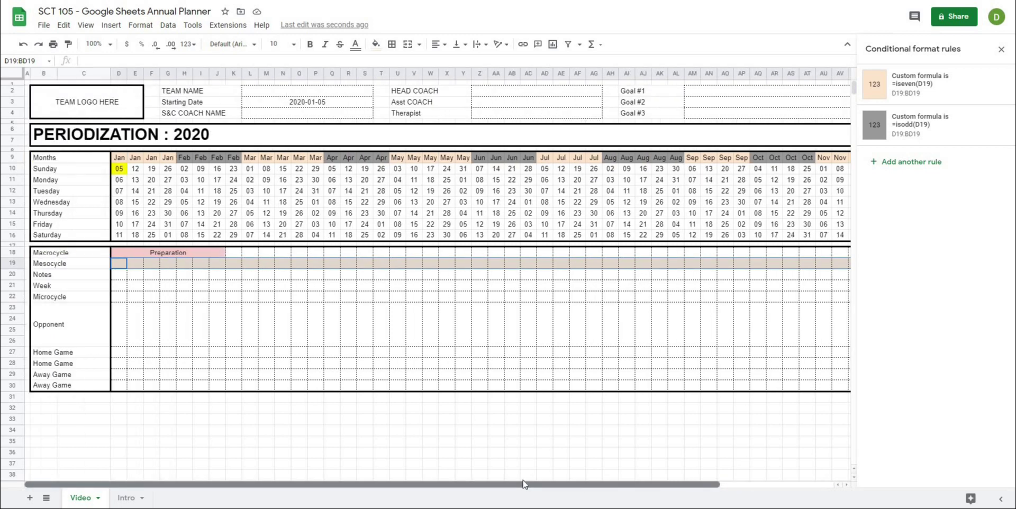
{"action": "left_click", "coordinate": [922, 166]}
{"action": "left_click", "coordinate": [940, 194]}
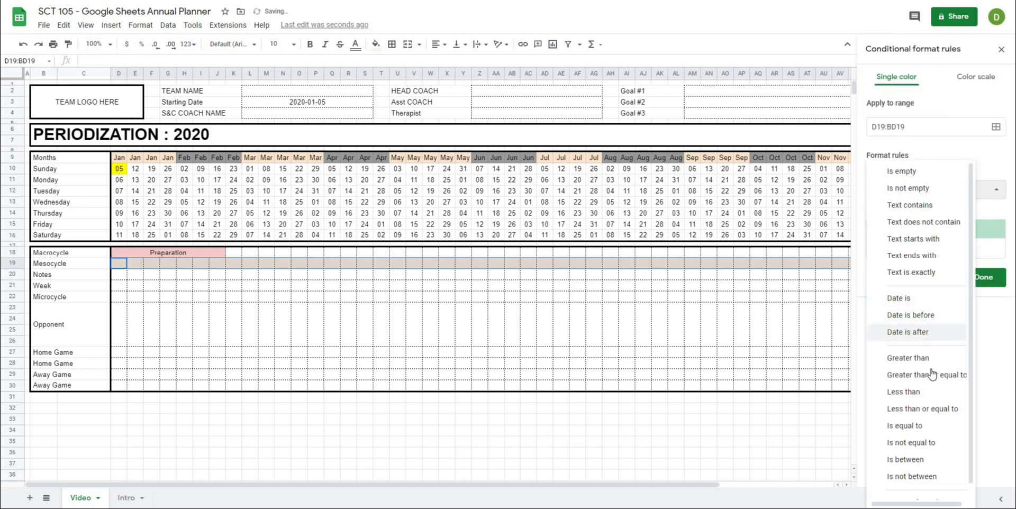
{"action": "scroll", "coordinate": [933, 374], "scroll_direction": "down", "scroll_amount": 2}
{"action": "scroll", "coordinate": [880, 439], "scroll_direction": "up", "scroll_amount": 2}
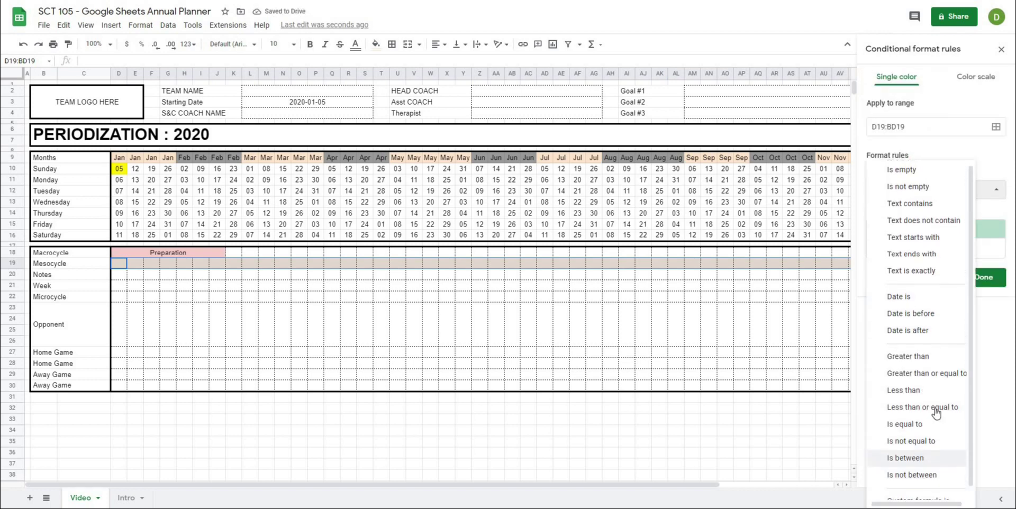
{"action": "left_click", "coordinate": [901, 170]}
Set the fill of the Is empty rule to white and save the rule.
{"action": "left_click", "coordinate": [959, 248]}
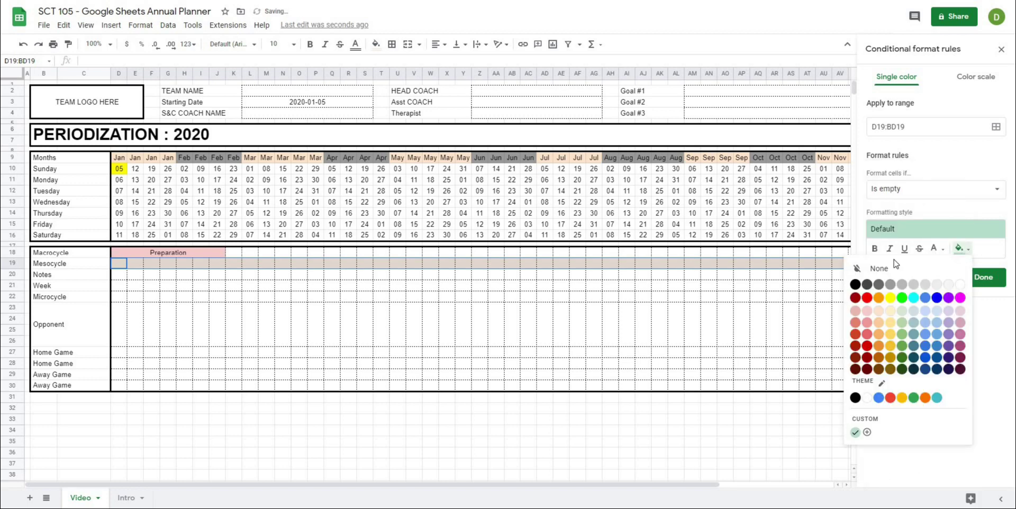
{"action": "left_click", "coordinate": [870, 269]}
{"action": "left_click", "coordinate": [962, 248]}
{"action": "left_click", "coordinate": [894, 269]}
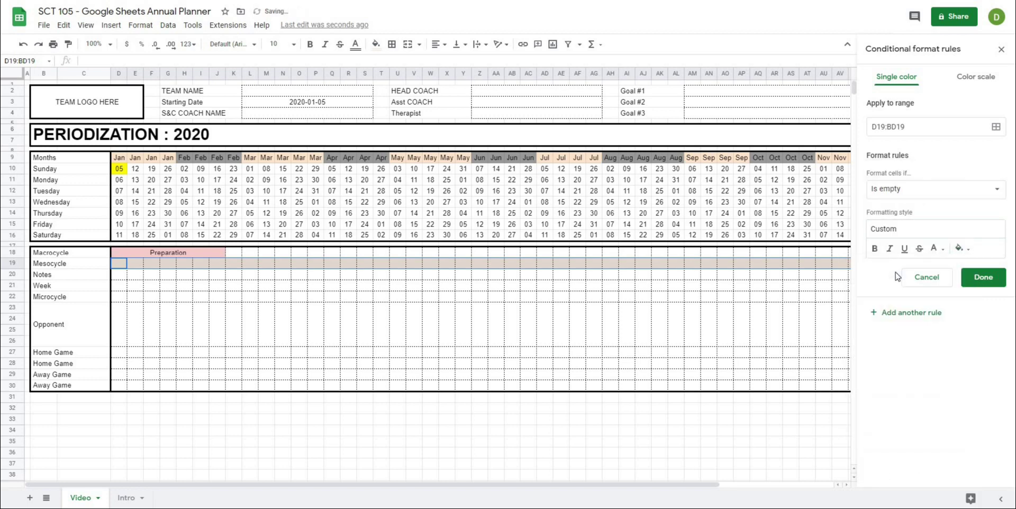
{"action": "left_click", "coordinate": [960, 248]}
{"action": "left_click", "coordinate": [962, 291]}
{"action": "left_click", "coordinate": [983, 277]}
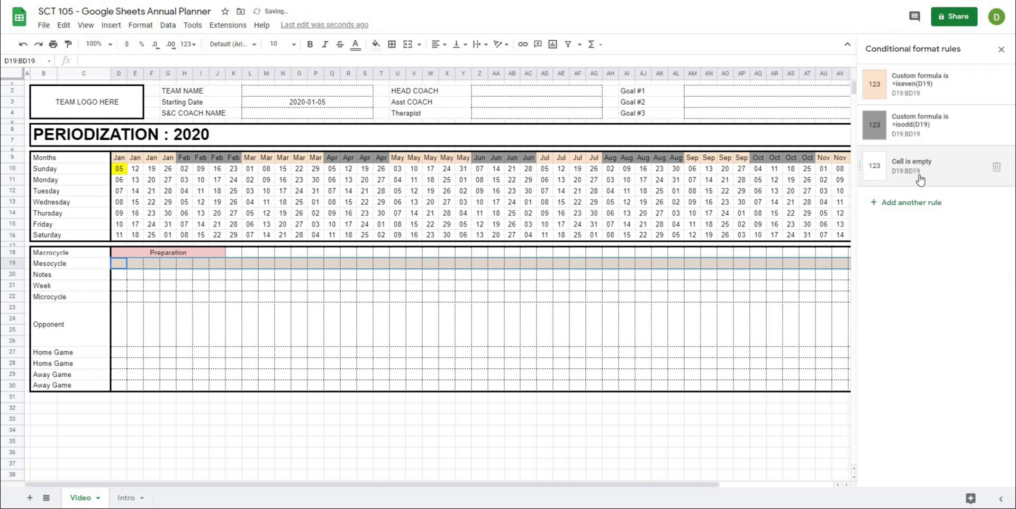
Move the Cell is empty rule above the iseven and isodd rules for D19:BD19.
{"action": "left_click", "coordinate": [914, 166]}
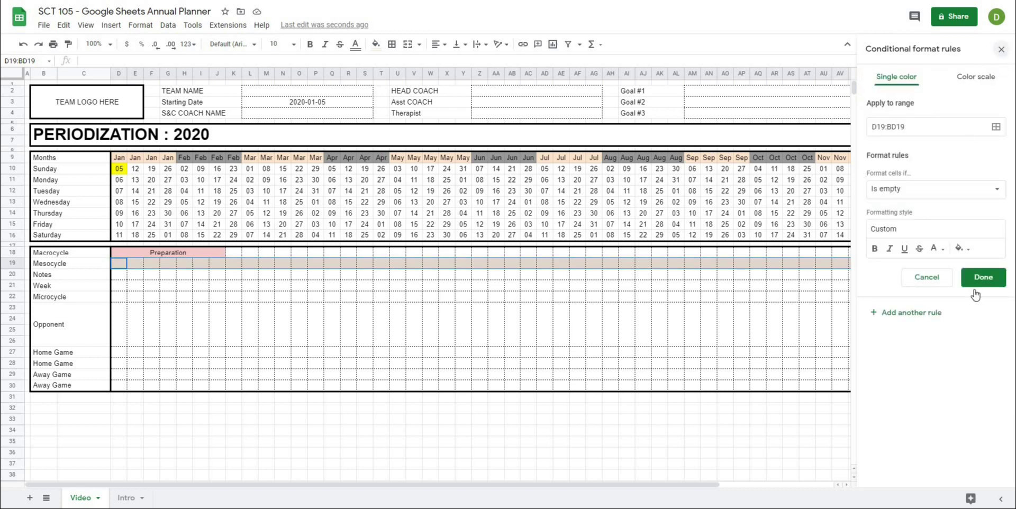
{"action": "left_click", "coordinate": [948, 283]}
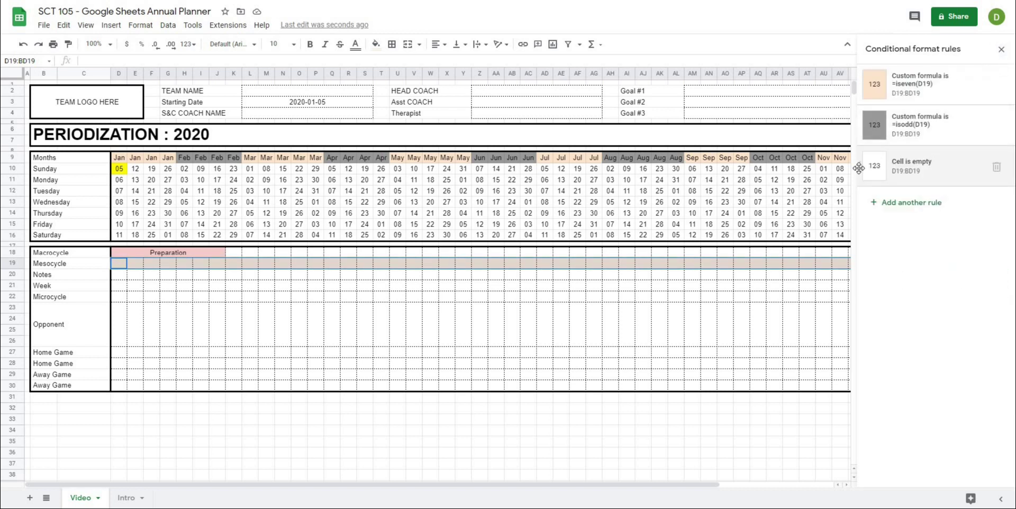
{"action": "left_click_drag", "start_coordinate": [859, 168], "coordinate": [852, 81]}
{"action": "left_click", "coordinate": [362, 337]}
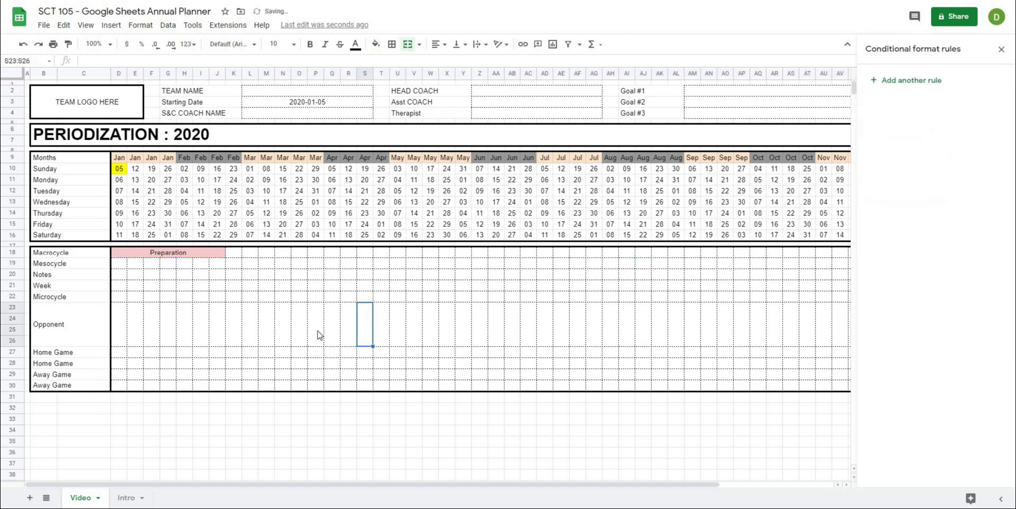
Review the conditional formatting rules applied to the Mesocycle cells D19:BD19.
{"action": "left_click", "coordinate": [205, 325]}
{"action": "left_click_drag", "start_coordinate": [123, 267], "coordinate": [837, 263]}
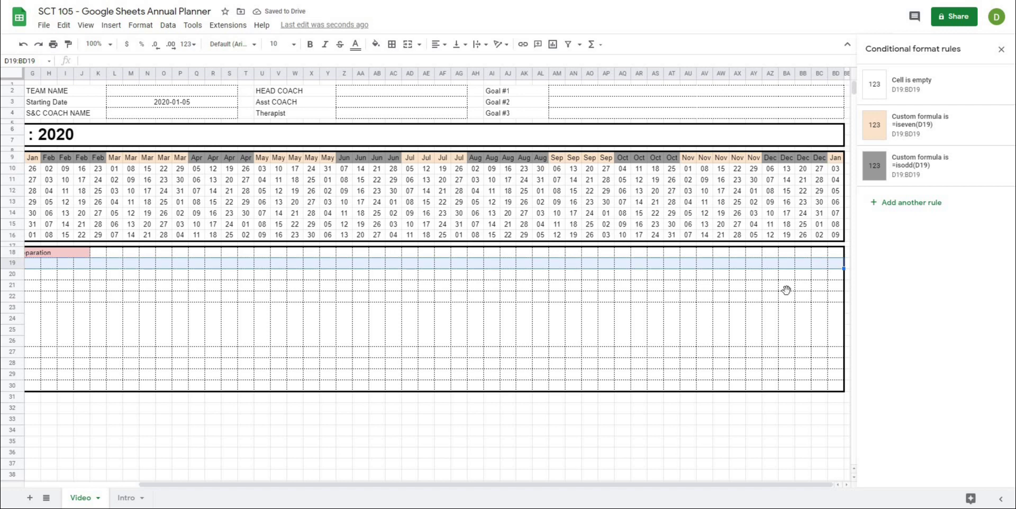
{"action": "left_click", "coordinate": [786, 286]}
{"action": "left_click", "coordinate": [611, 263]}
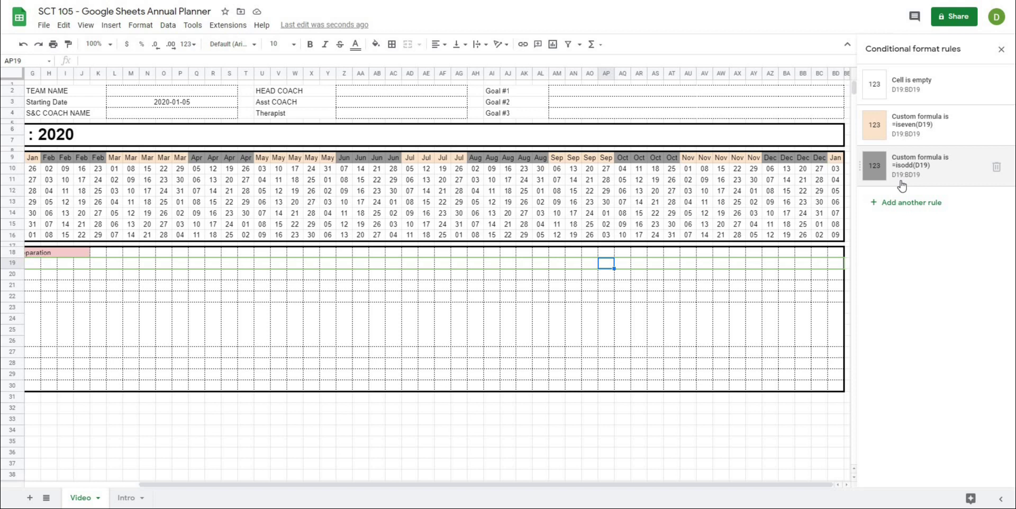
{"action": "left_click", "coordinate": [800, 318]}
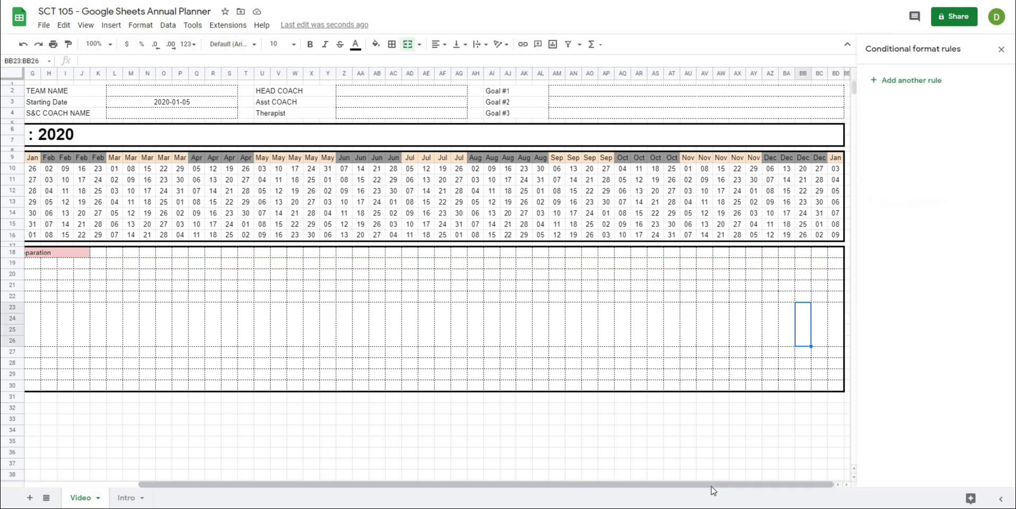
{"action": "left_click_drag", "start_coordinate": [713, 490], "coordinate": [600, 490]}
{"action": "left_click", "coordinate": [405, 279]}
{"action": "left_click", "coordinate": [125, 323]}
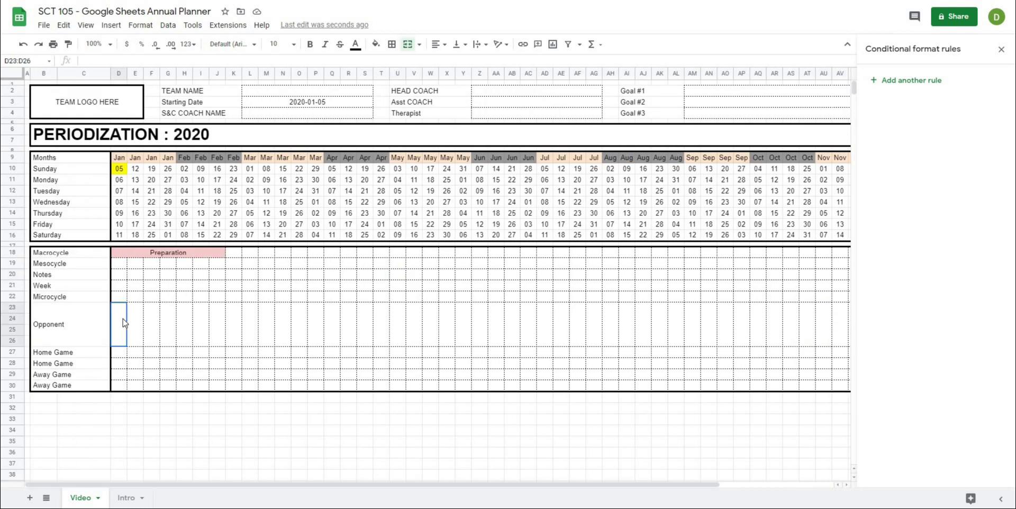
Enter the formula =weeknum(D10, 1) in the first Week cell, D21.
{"action": "left_click", "coordinate": [120, 288]}
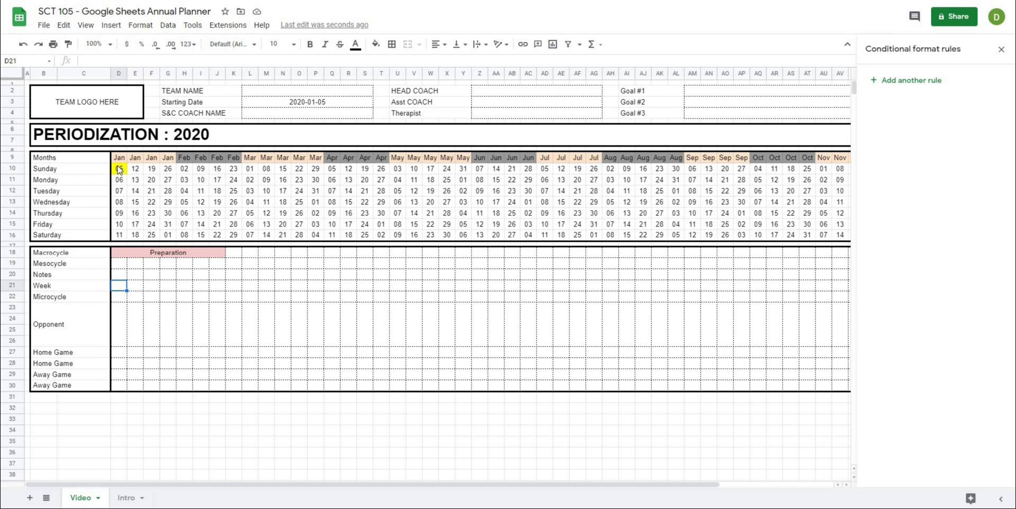
{"action": "left_click", "coordinate": [150, 351]}
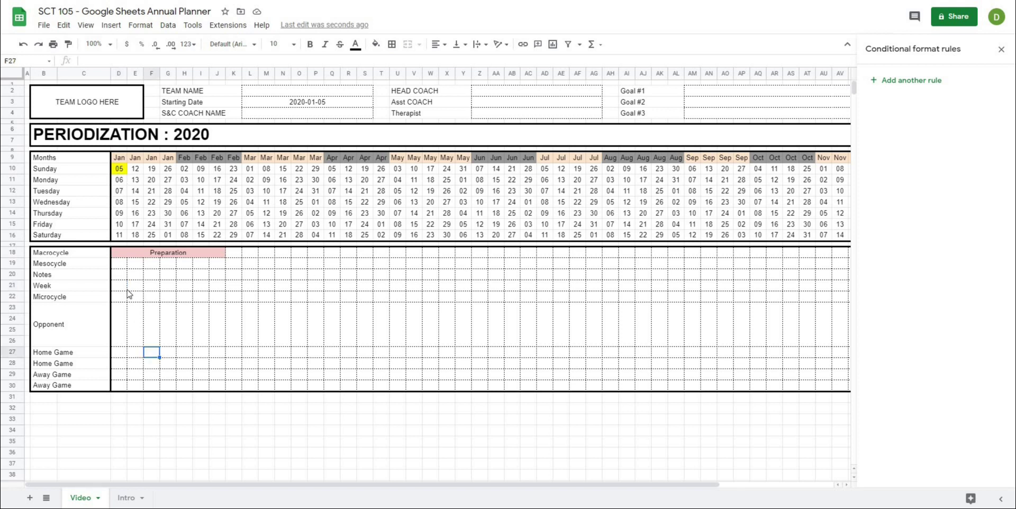
{"action": "left_click", "coordinate": [122, 288]}
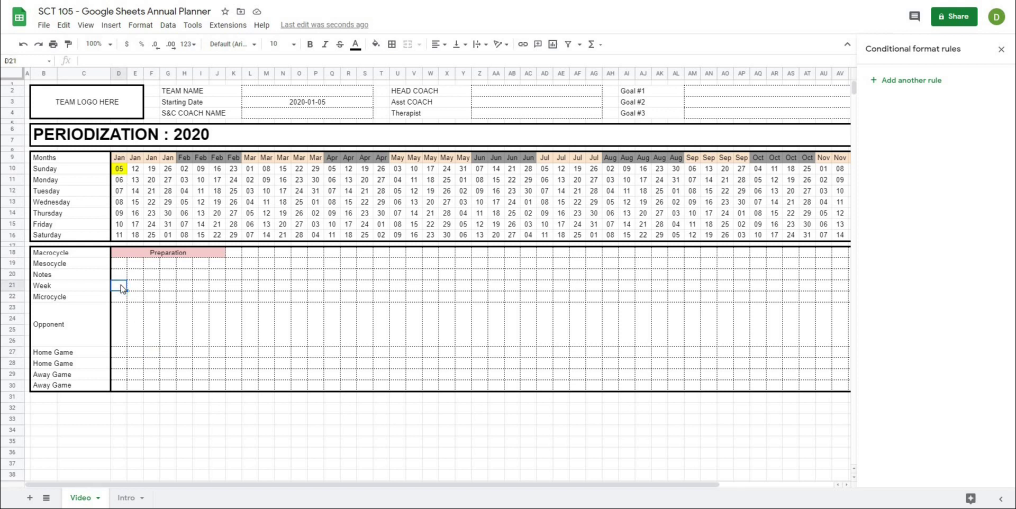
{"action": "left_click", "coordinate": [120, 319]}
{"action": "left_click", "coordinate": [119, 288]}
{"action": "type", "text": "="}
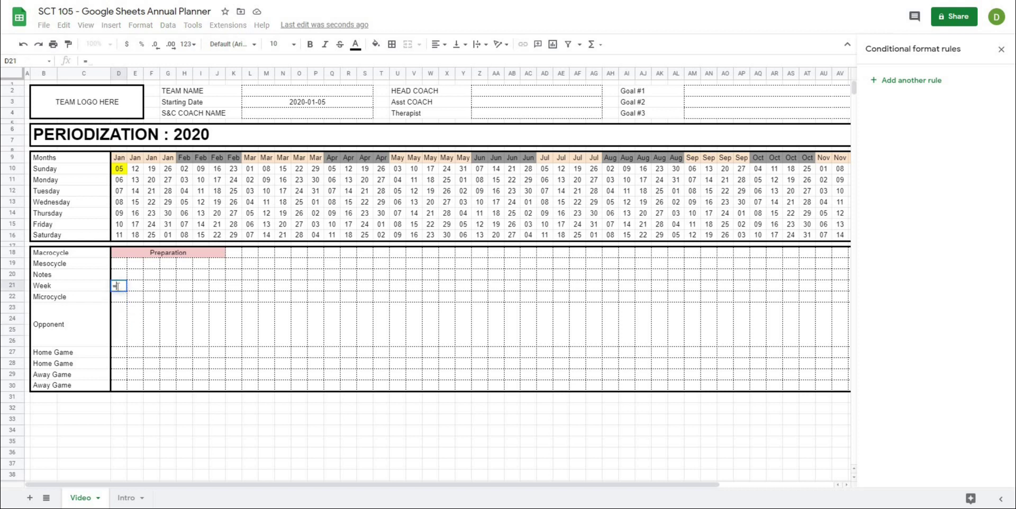
{"action": "type", "text": "weekn"}
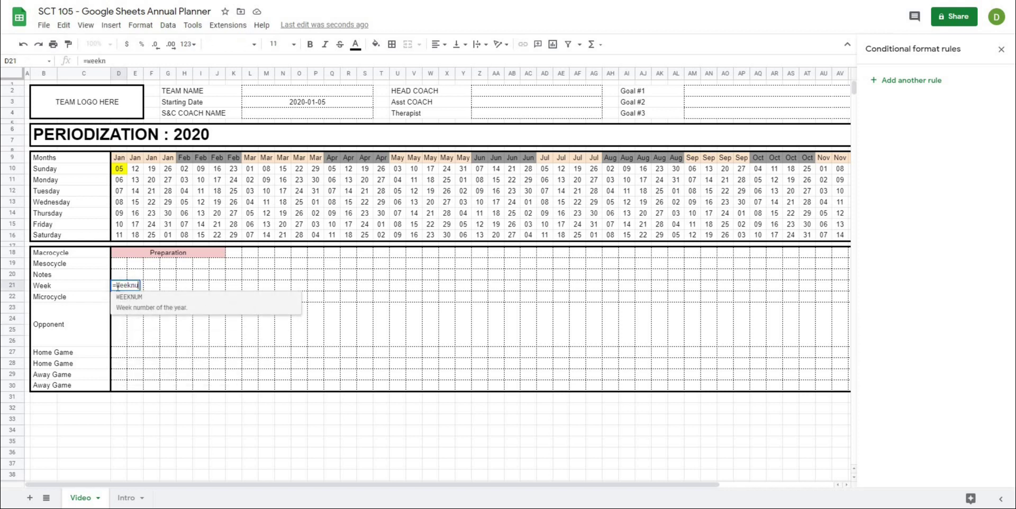
{"action": "type", "text": "um("}
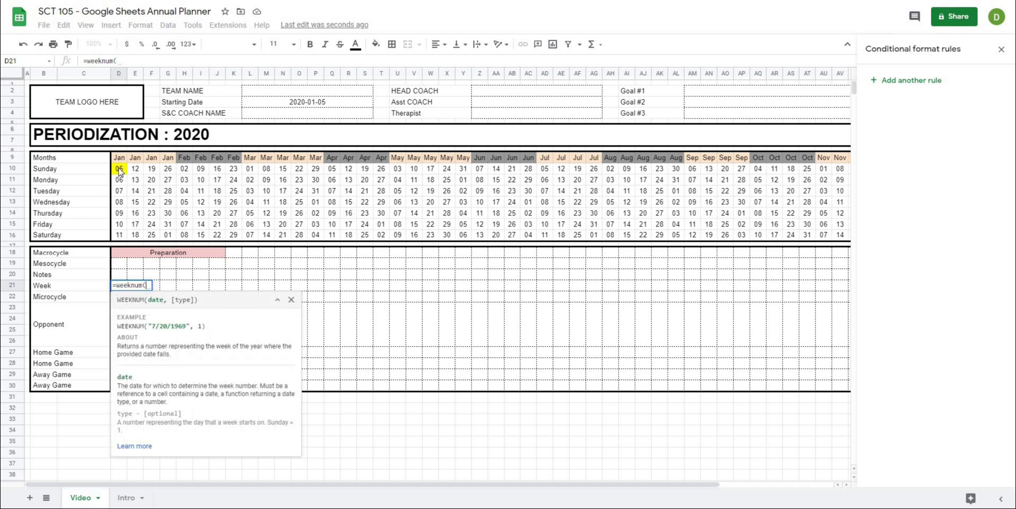
{"action": "left_click", "coordinate": [120, 170]}
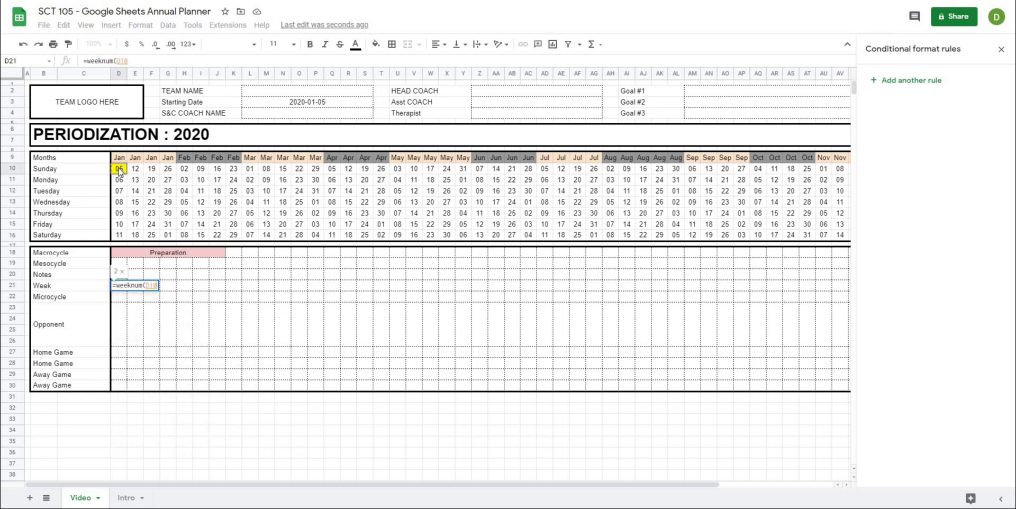
{"action": "type", "text": ","}
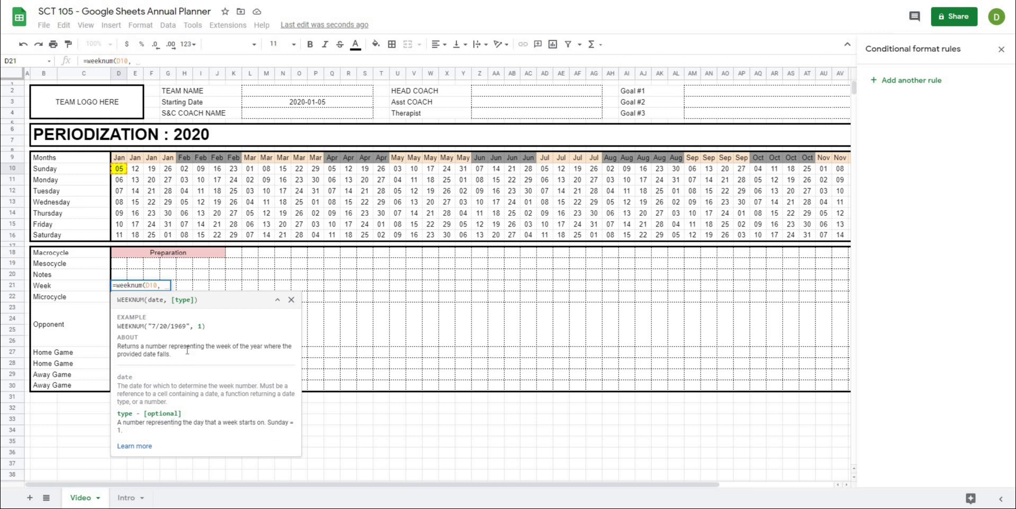
{"action": "type", "text": "1"}
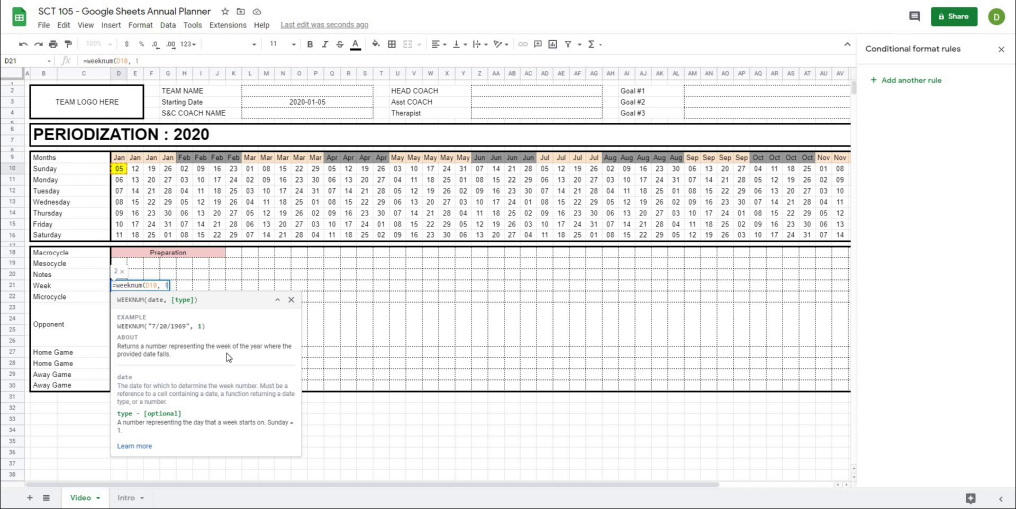
{"action": "type", "text": ")"}
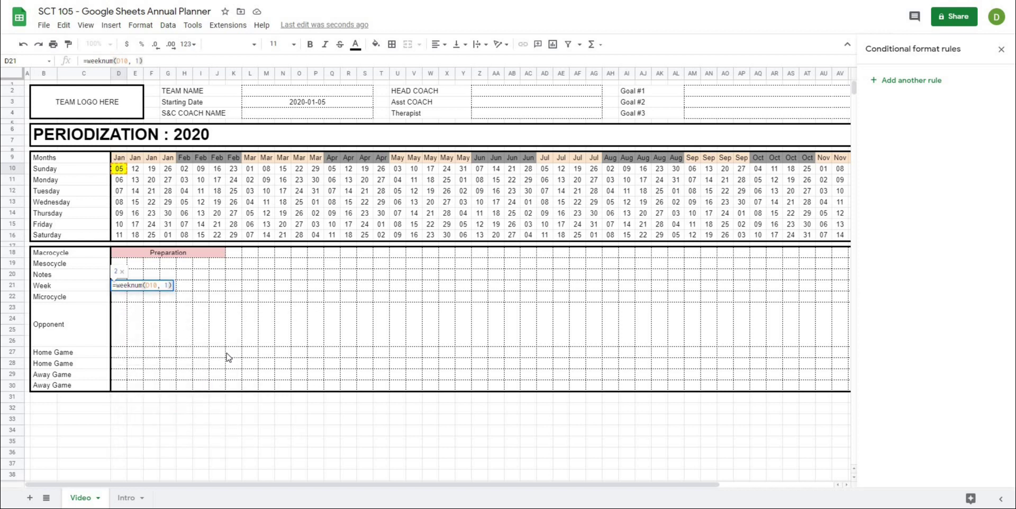
{"action": "key", "text": "Return"}
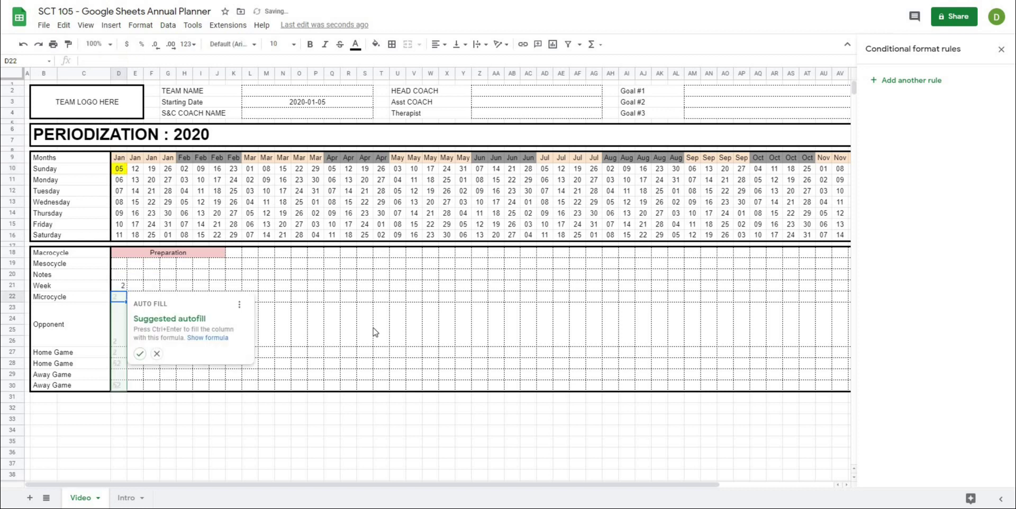
Centre the week number horizontally in cell D21.
{"action": "left_click", "coordinate": [427, 338]}
{"action": "left_click", "coordinate": [120, 286]}
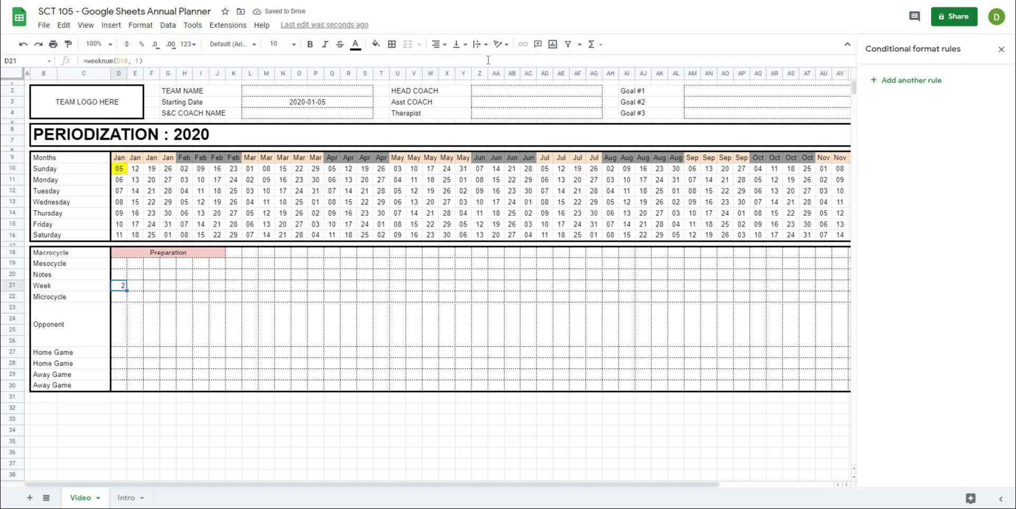
{"action": "left_click", "coordinate": [438, 44]}
{"action": "left_click", "coordinate": [450, 62]}
{"action": "left_click", "coordinate": [363, 317]}
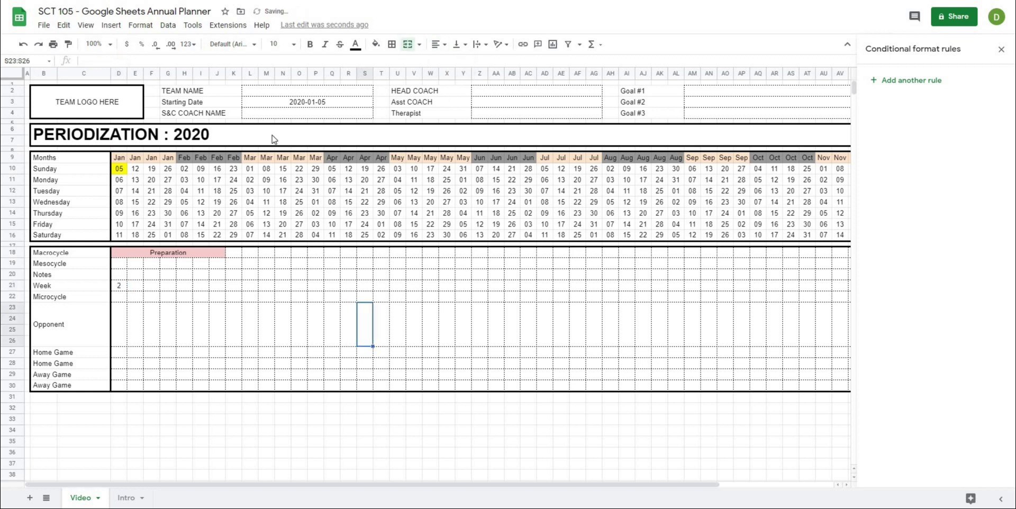
Check the Starting Date in its calendar without changing it.
{"action": "double_click", "coordinate": [277, 108]}
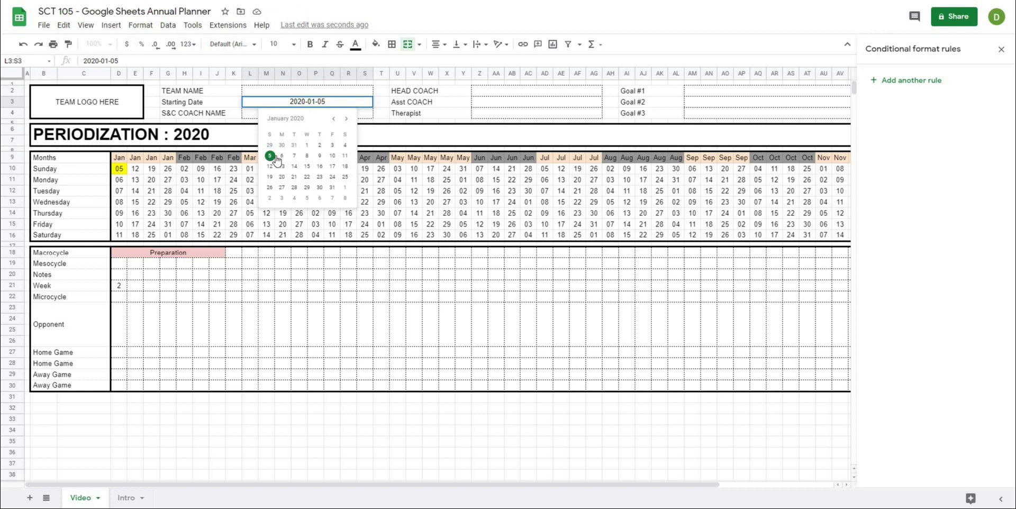
{"action": "left_click", "coordinate": [188, 325]}
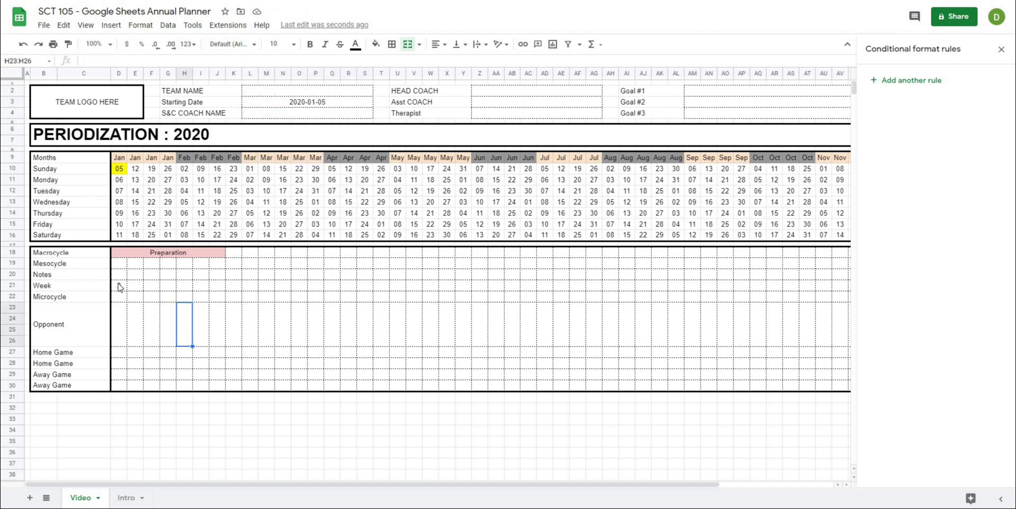
Fill the WEEKNUM formula from D21 across the Week row to BD21.
{"action": "left_click", "coordinate": [124, 288]}
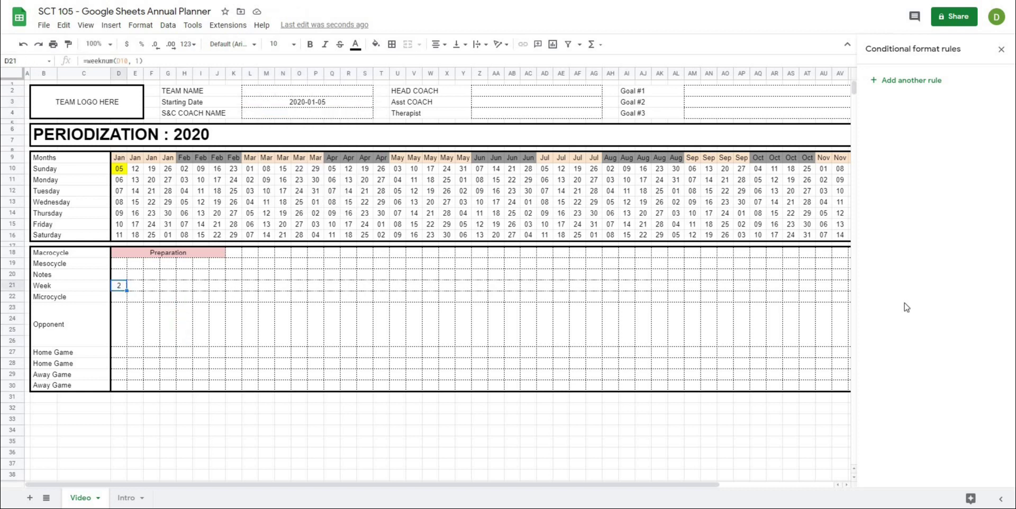
{"action": "scroll", "coordinate": [813, 295], "scroll_direction": "right", "scroll_amount": 3}
{"action": "left_click_drag", "start_coordinate": [828, 292], "coordinate": [829, 294]}
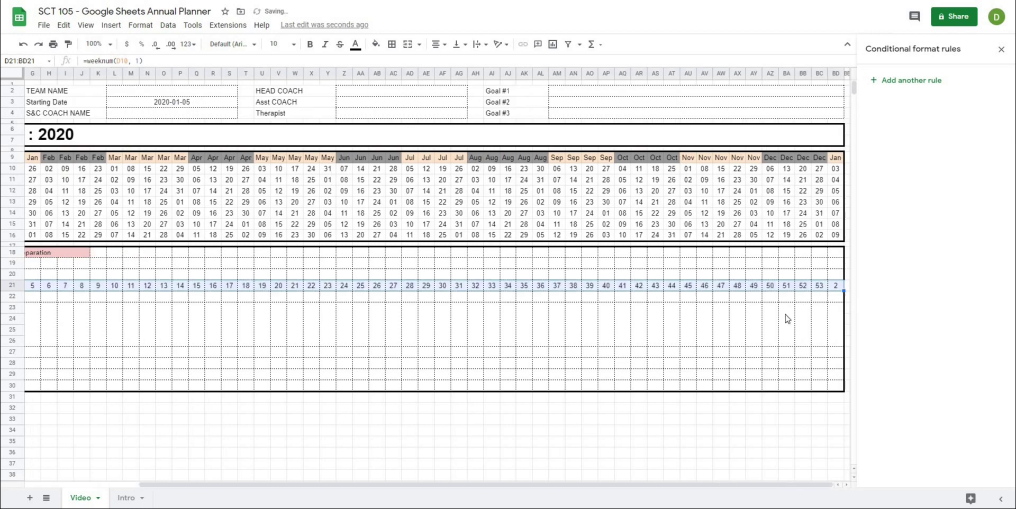
{"action": "left_click", "coordinate": [772, 327]}
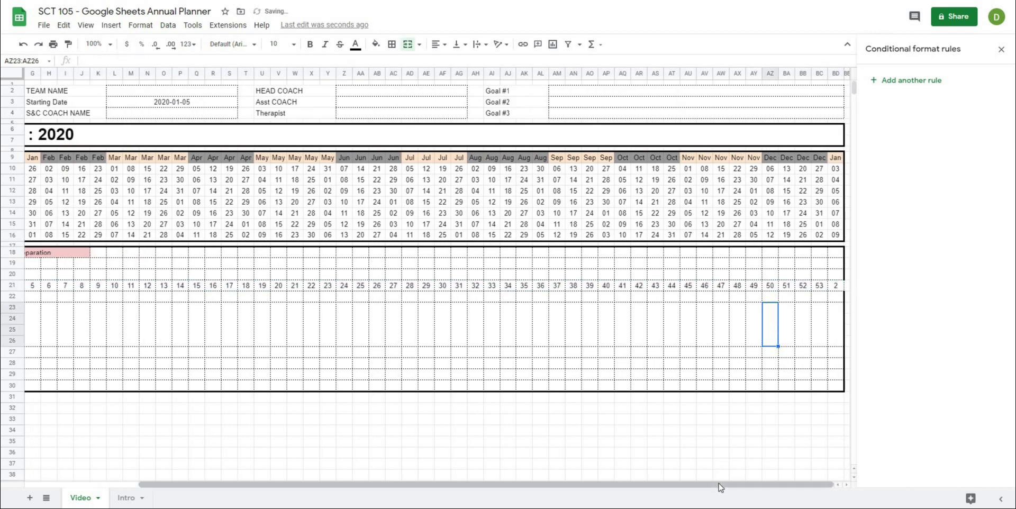
Apply an outer border around the periodization block D18:BD30.
{"action": "left_click_drag", "start_coordinate": [719, 484], "coordinate": [531, 490]}
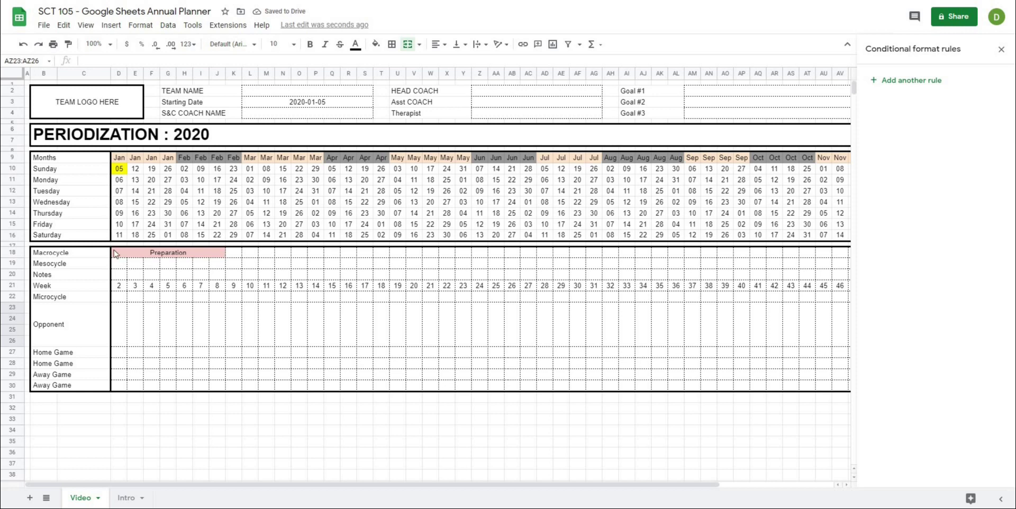
{"action": "mouse_move", "coordinate": [115, 254]}
{"action": "left_mouse_down"}
{"action": "mouse_move", "coordinate": [138, 370]}
{"action": "mouse_move", "coordinate": [975, 369]}
{"action": "mouse_move", "coordinate": [900, 369]}
{"action": "mouse_move", "coordinate": [821, 386]}
{"action": "mouse_move", "coordinate": [831, 389]}
{"action": "left_mouse_up"}
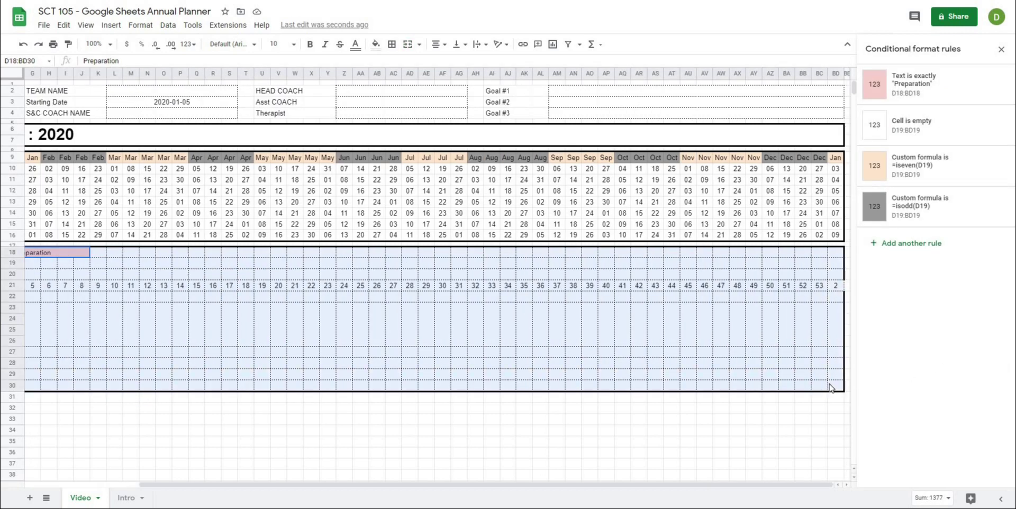
{"action": "left_click", "coordinate": [393, 45]}
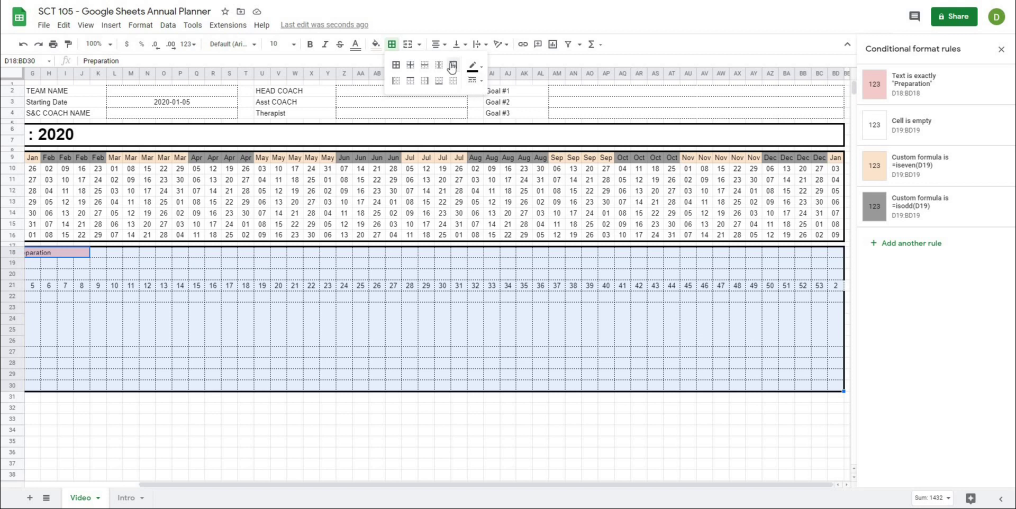
{"action": "left_click", "coordinate": [452, 65]}
{"action": "left_click", "coordinate": [539, 334]}
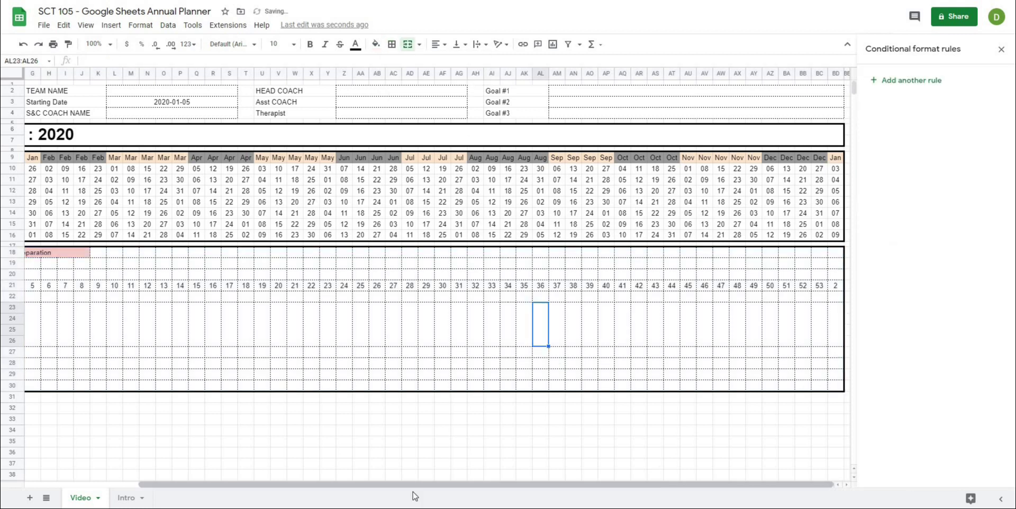
Enter 1, 2 and 3 in the first Microcycle cells D22:F22 and fill the number series across to BD22.
{"action": "left_click_drag", "start_coordinate": [413, 485], "coordinate": [300, 485]}
{"action": "left_click", "coordinate": [299, 323]}
{"action": "left_click", "coordinate": [119, 297]}
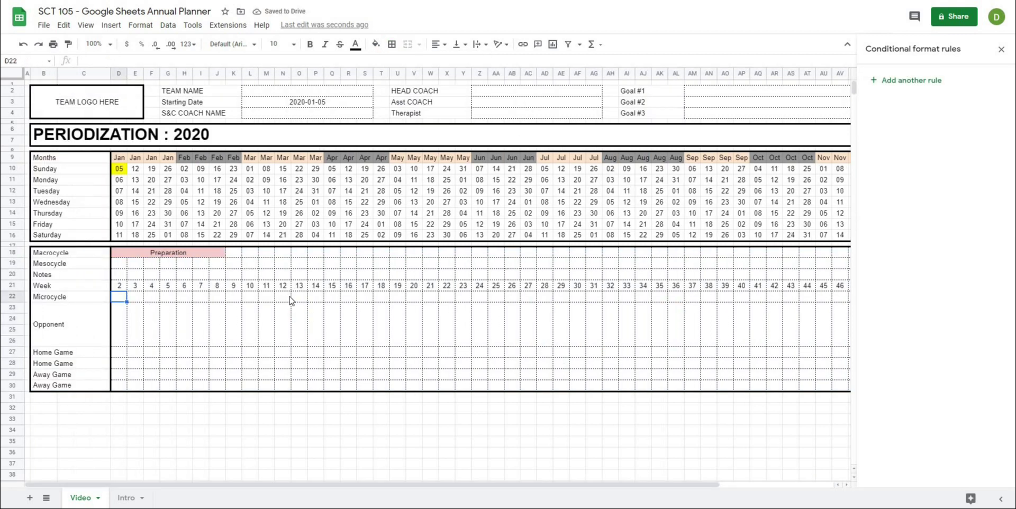
{"action": "type", "text": "1"}
{"action": "key", "text": "Tab"}
{"action": "type", "text": "2"}
{"action": "key", "text": "Tab"}
{"action": "type", "text": "3"}
{"action": "key", "text": "Tab"}
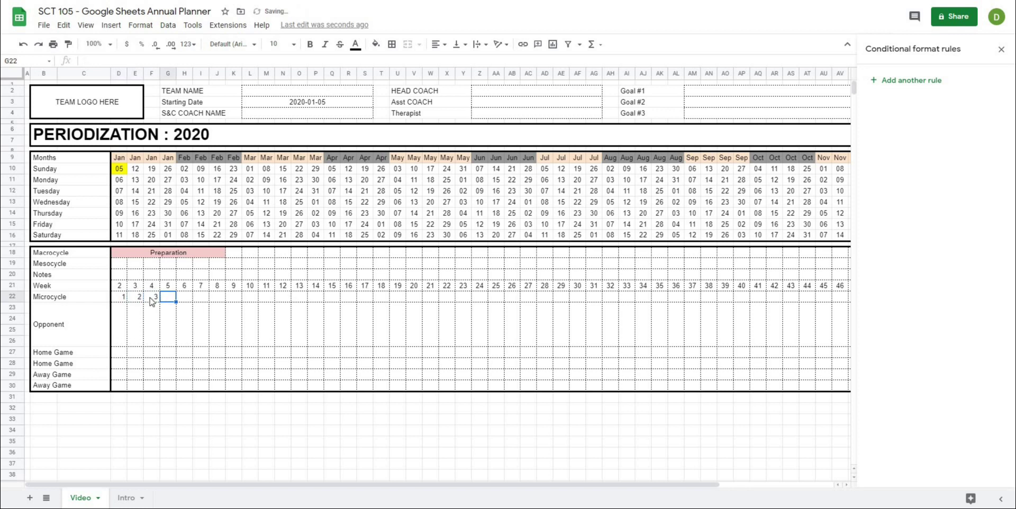
{"action": "left_click_drag", "start_coordinate": [144, 300], "coordinate": [838, 307]}
{"action": "left_click", "coordinate": [800, 324]}
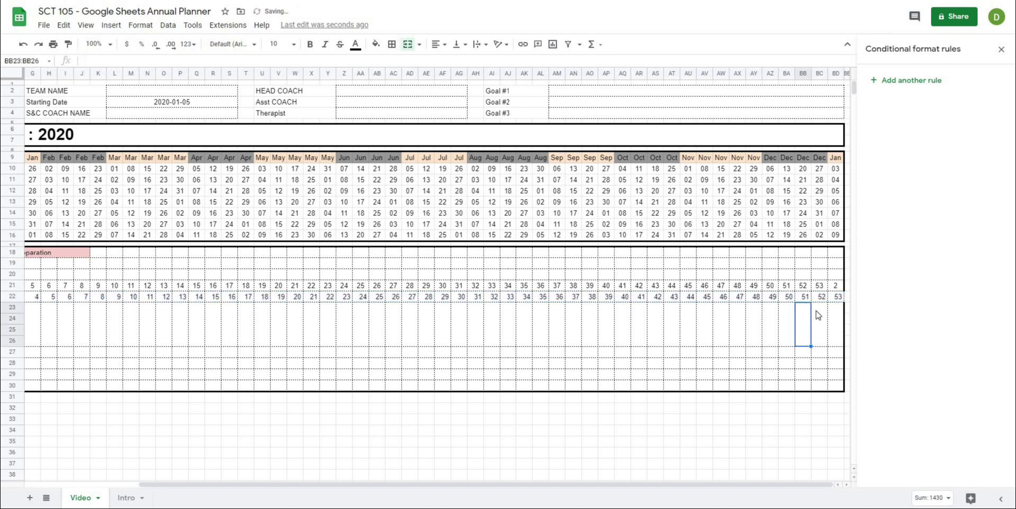
Reapply the outer border around D18:BD30 to restore the edge of the Microcycle row.
{"action": "left_click", "coordinate": [839, 297]}
{"action": "left_click_drag", "start_coordinate": [836, 385], "coordinate": [129, 255]}
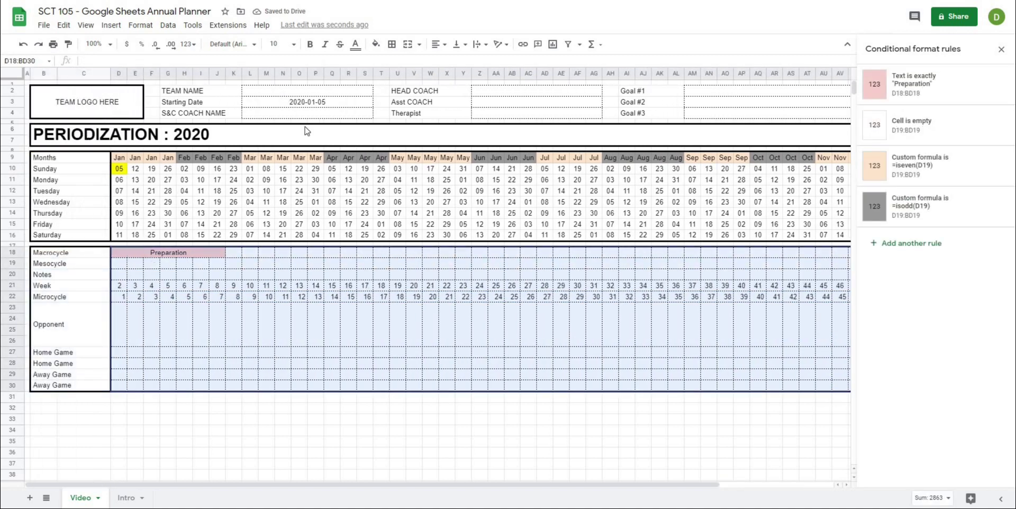
{"action": "left_click", "coordinate": [392, 44]}
{"action": "left_click", "coordinate": [455, 66]}
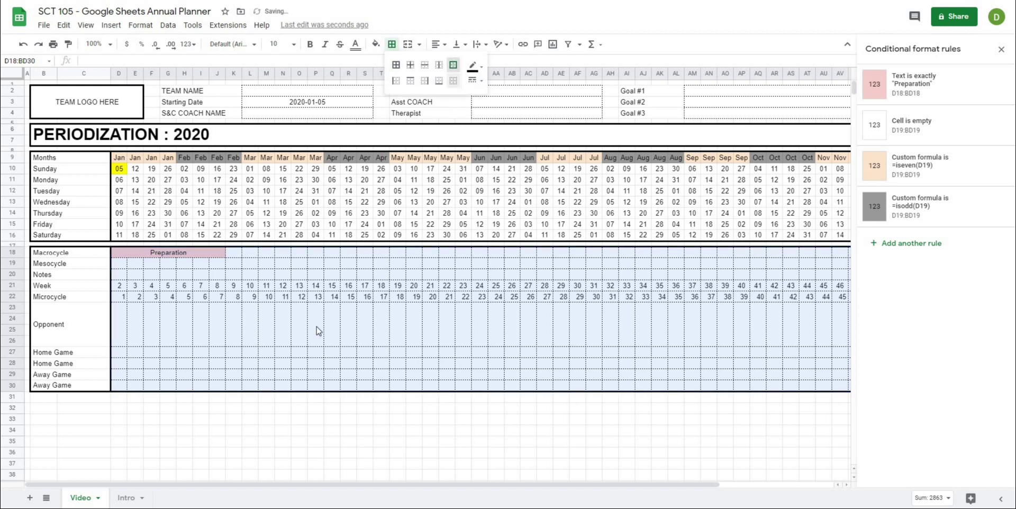
{"action": "left_click", "coordinate": [285, 333]}
Enter Rival in the first merged Opponent cell, D23:D26, and reselect that cell.
{"action": "left_click", "coordinate": [135, 343]}
{"action": "left_click", "coordinate": [121, 333]}
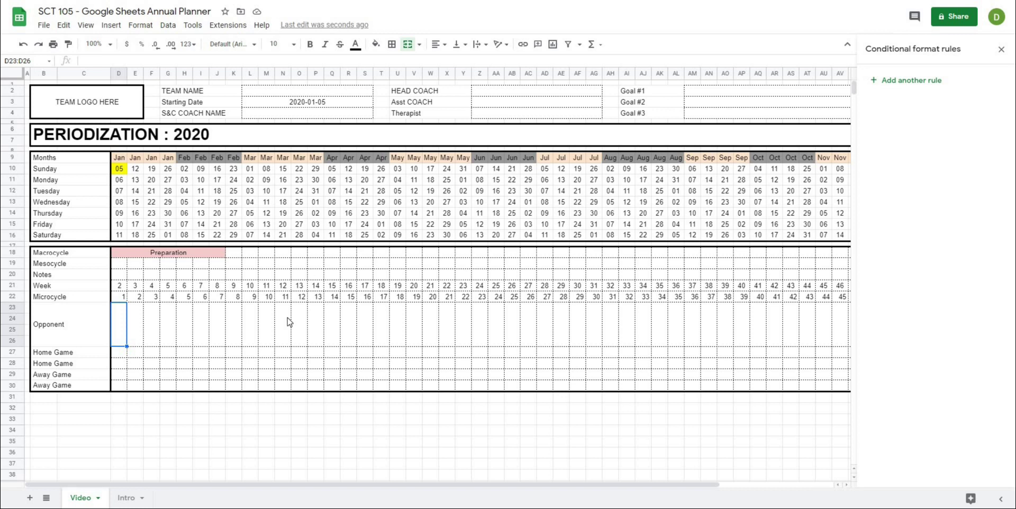
{"action": "type", "text": "Rival"}
{"action": "key", "text": "Return"}
{"action": "left_click", "coordinate": [120, 352]}
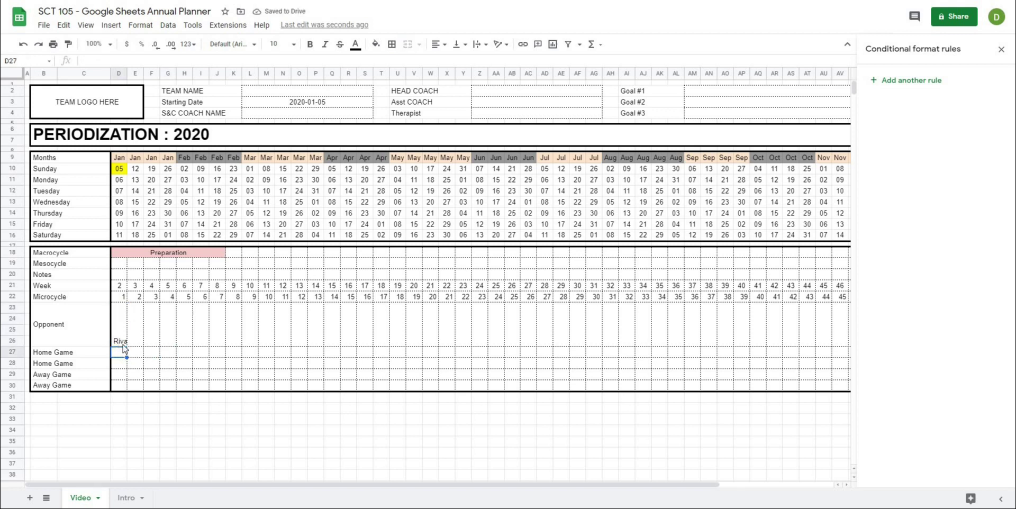
{"action": "left_click", "coordinate": [121, 344]}
{"action": "left_click", "coordinate": [154, 376]}
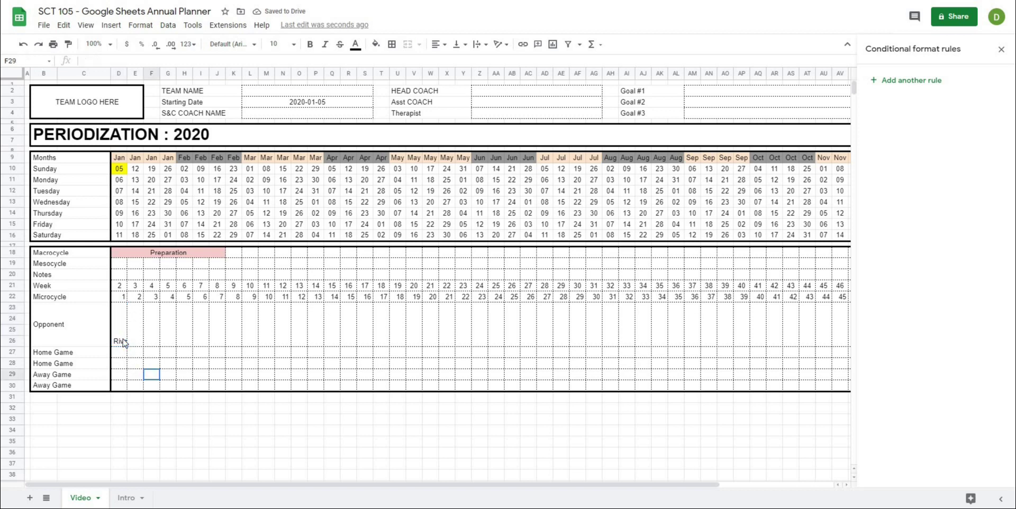
{"action": "left_click", "coordinate": [123, 343]}
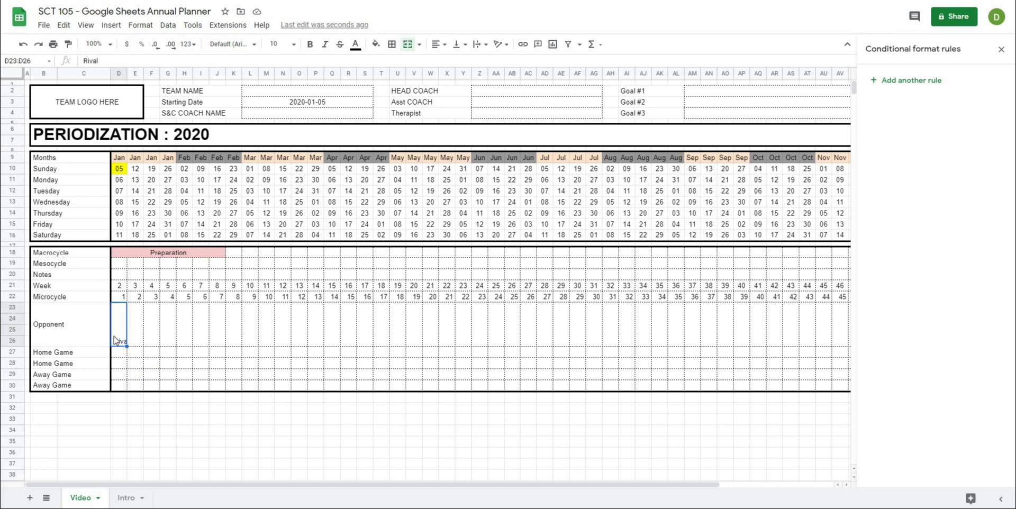
Rotate the first merged Opponent cell, D23:D26, to read vertically upward and change its entry to Rival School.
{"action": "left_click", "coordinate": [168, 385]}
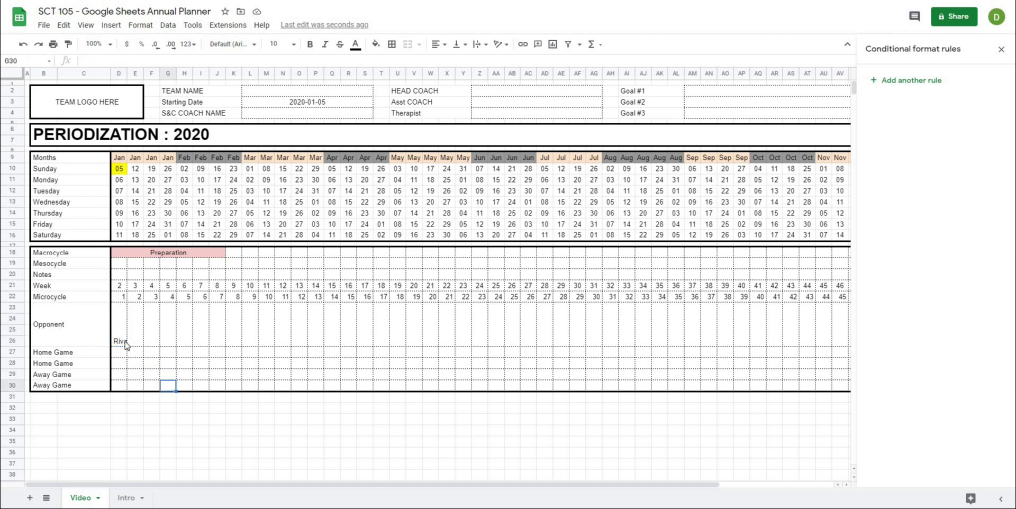
{"action": "left_click", "coordinate": [125, 344]}
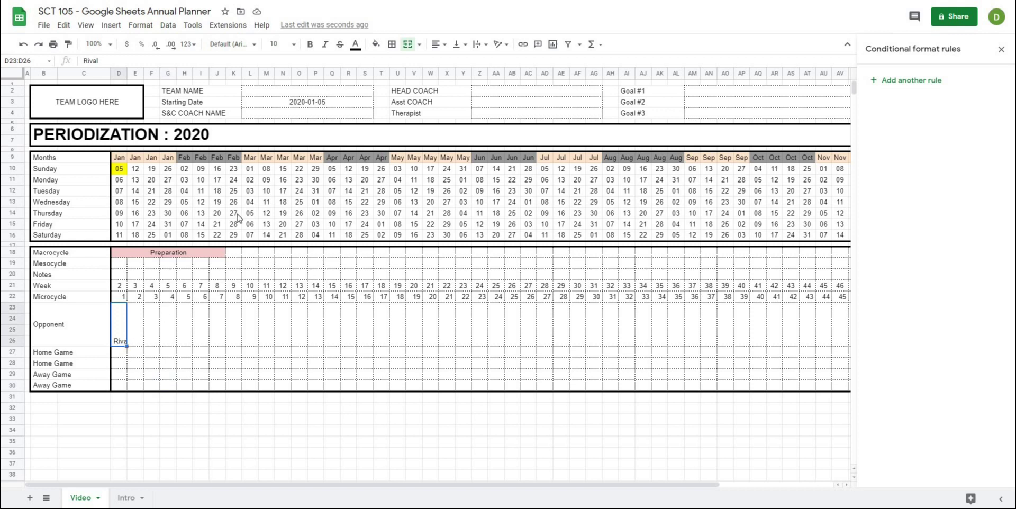
{"action": "left_click", "coordinate": [509, 47]}
{"action": "left_click", "coordinate": [551, 67]}
{"action": "type", "text": "Rival School"}
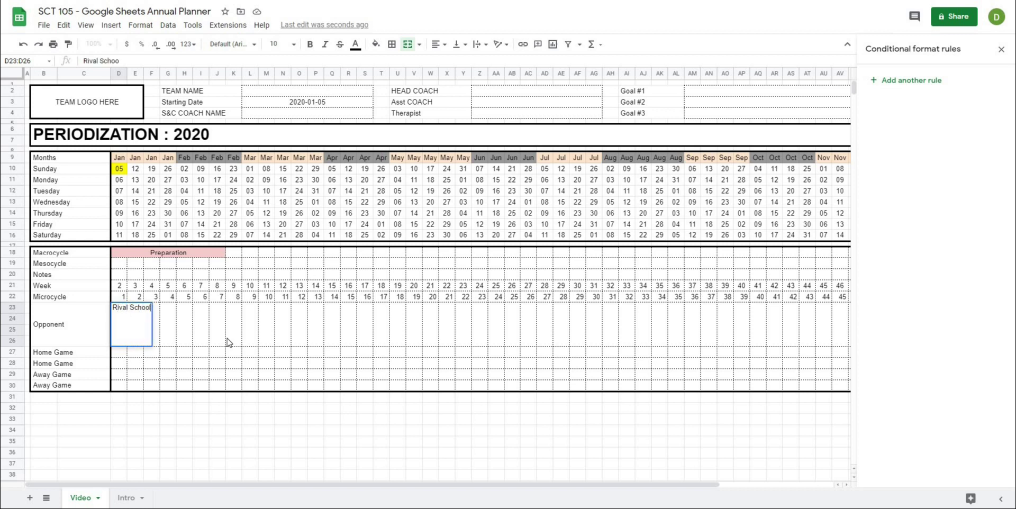
{"action": "key", "text": "Return"}
{"action": "left_click", "coordinate": [248, 353]}
{"action": "left_click", "coordinate": [126, 338]}
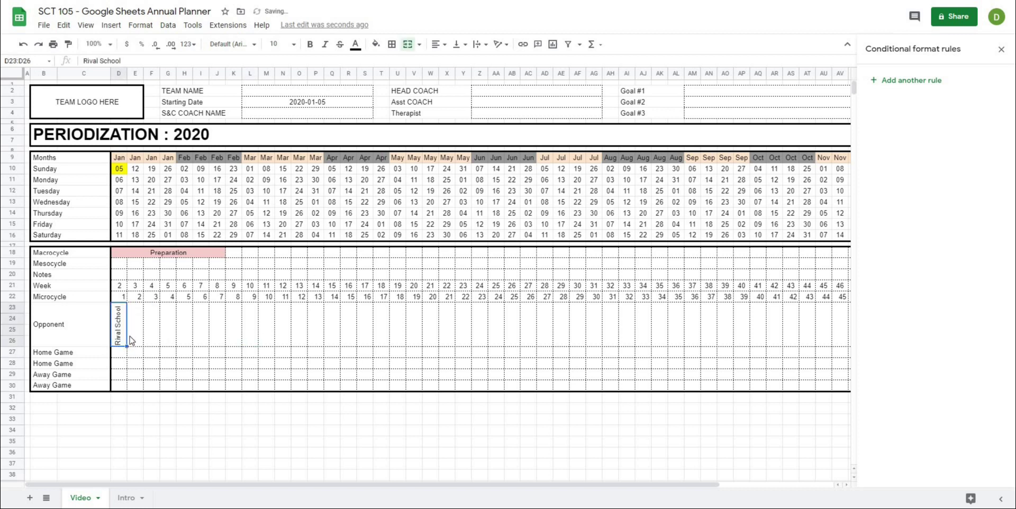
{"action": "left_click", "coordinate": [151, 365]}
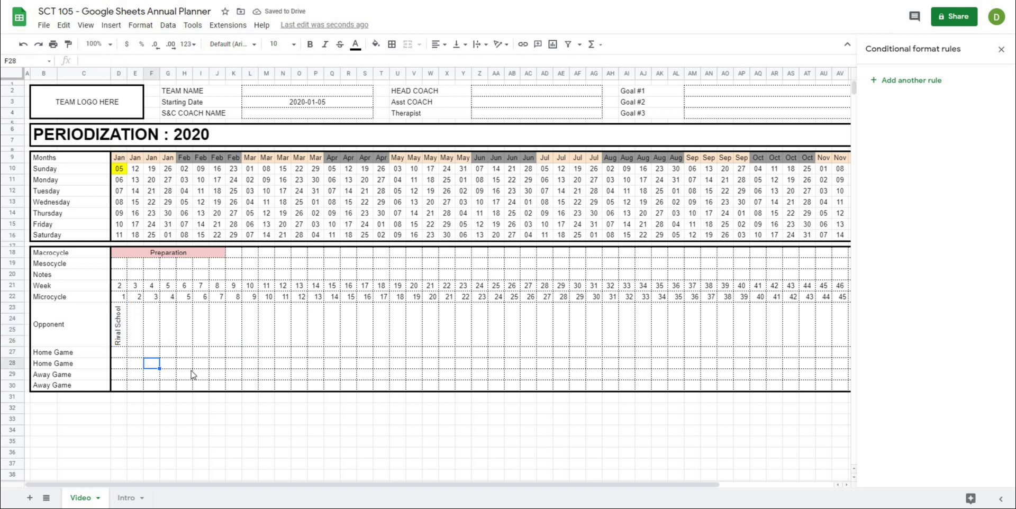
{"action": "left_click", "coordinate": [278, 366]}
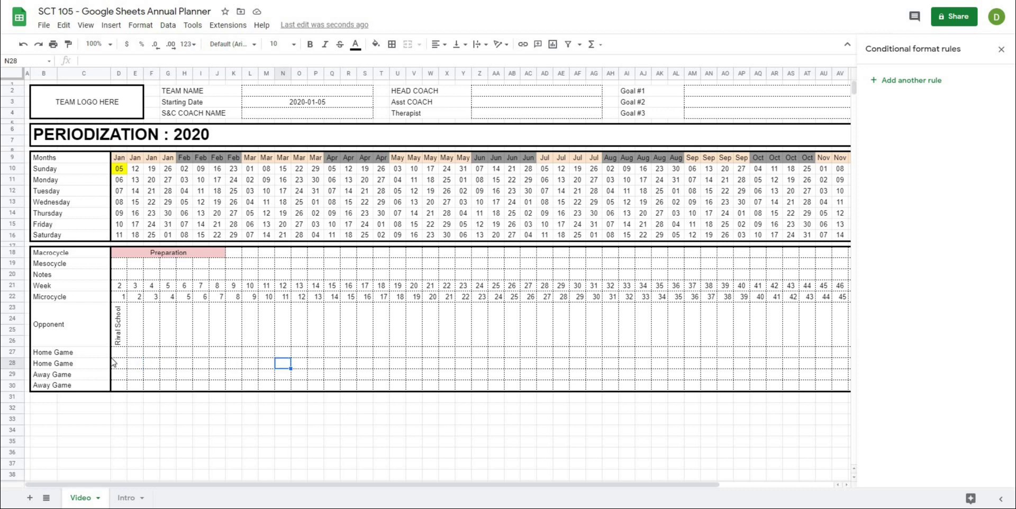
{"action": "left_click", "coordinate": [121, 344]}
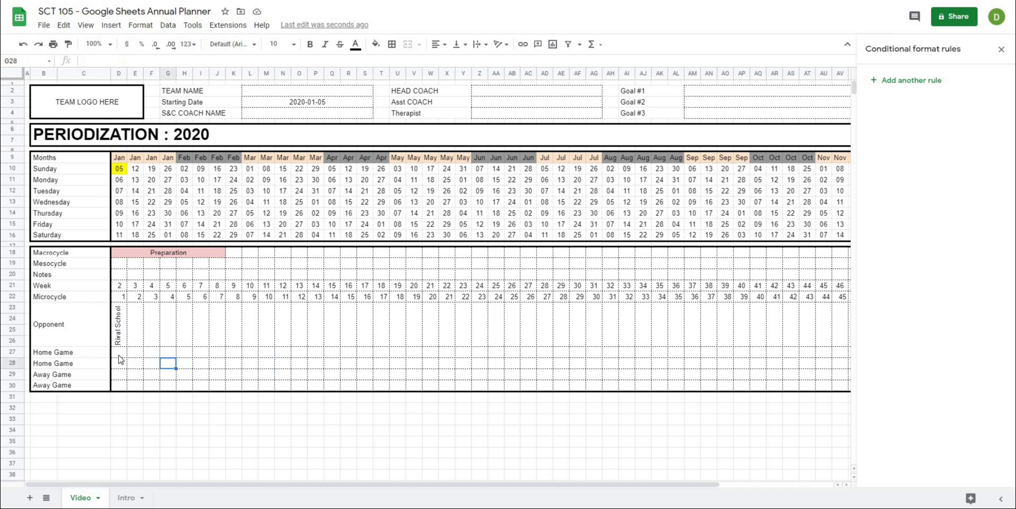
Add data validation to game cells D27:D30 with a dropdown list from the range D10:D16.
{"action": "mouse_move", "coordinate": [119, 353]}
{"action": "left_mouse_down"}
{"action": "mouse_move", "coordinate": [120, 391]}
{"action": "mouse_move", "coordinate": [155, 368]}
{"action": "mouse_move", "coordinate": [121, 355]}
{"action": "left_mouse_up"}
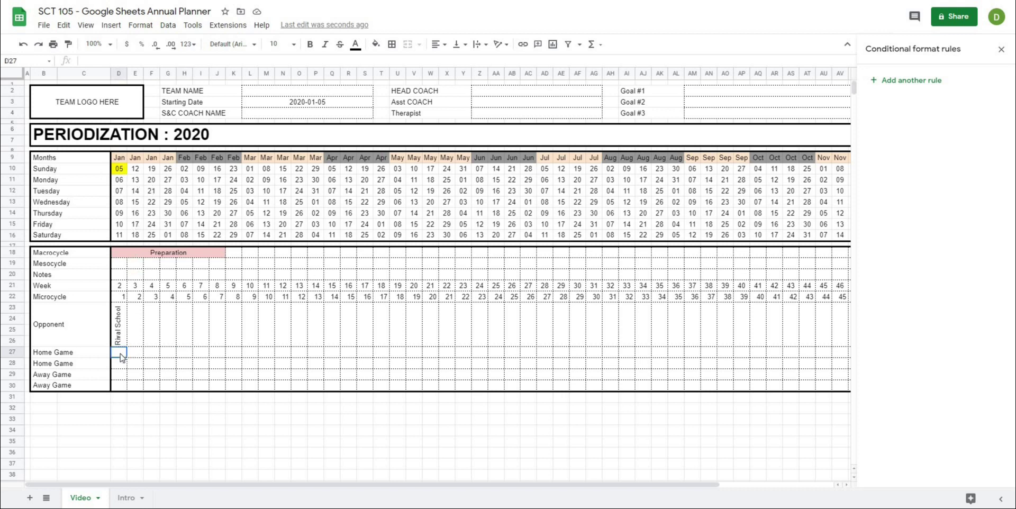
{"action": "left_click_drag", "start_coordinate": [119, 355], "coordinate": [117, 393]}
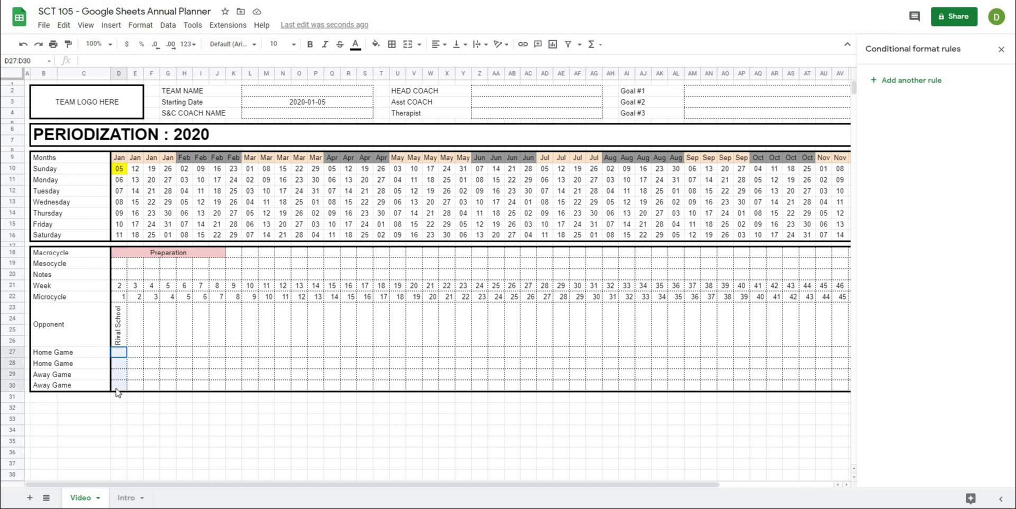
{"action": "left_click", "coordinate": [168, 25]}
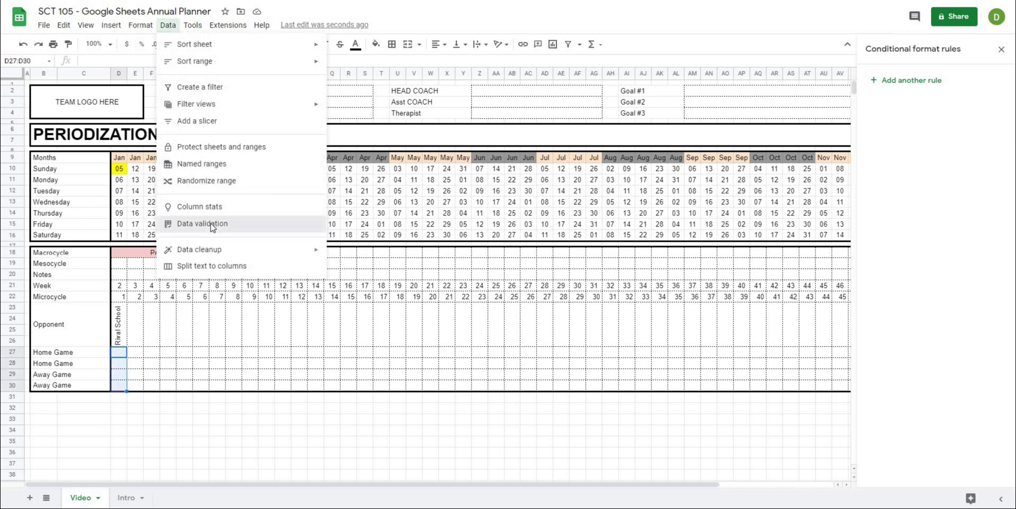
{"action": "left_click", "coordinate": [201, 225]}
{"action": "left_click", "coordinate": [462, 228]}
{"action": "left_click", "coordinate": [462, 228]}
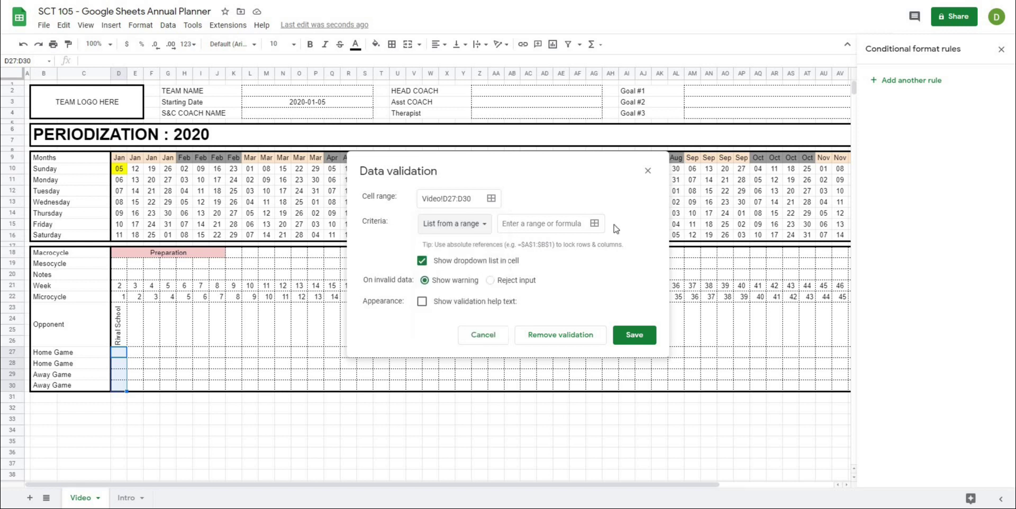
{"action": "left_click", "coordinate": [594, 224]}
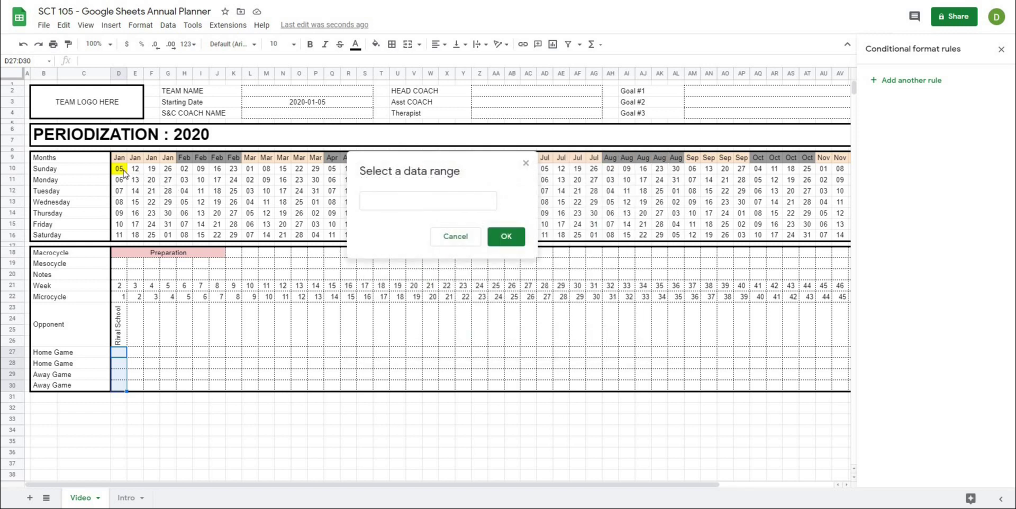
{"action": "left_click_drag", "start_coordinate": [123, 172], "coordinate": [119, 234]}
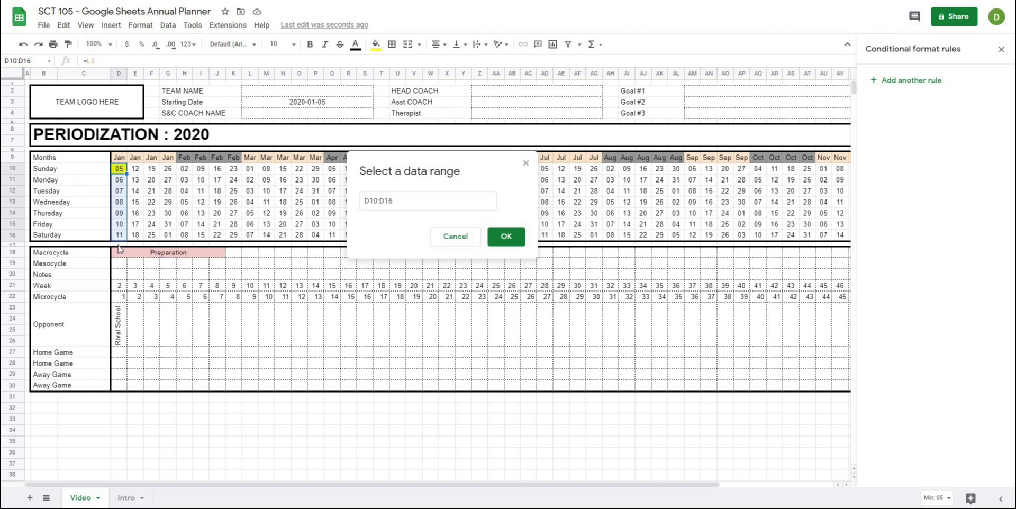
{"action": "left_click", "coordinate": [507, 237]}
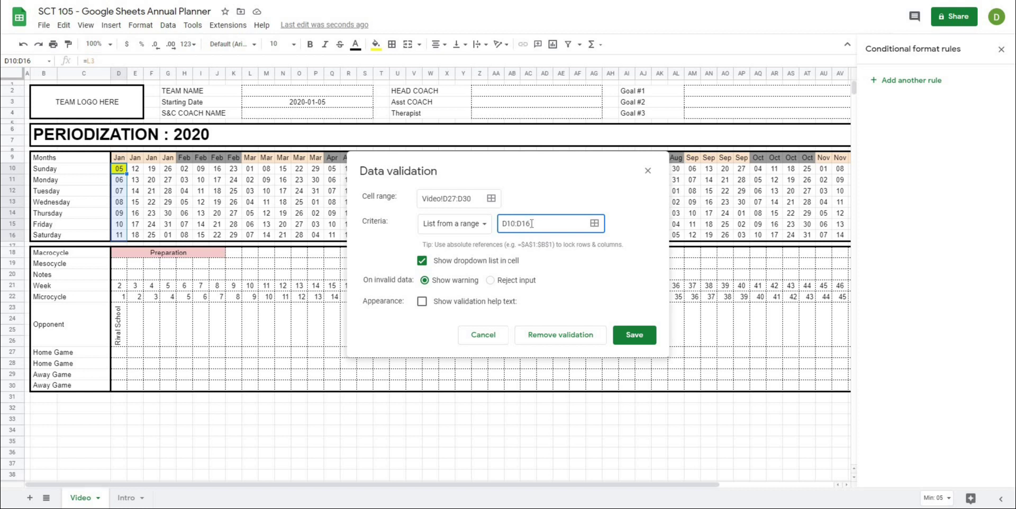
{"action": "left_click", "coordinate": [635, 334]}
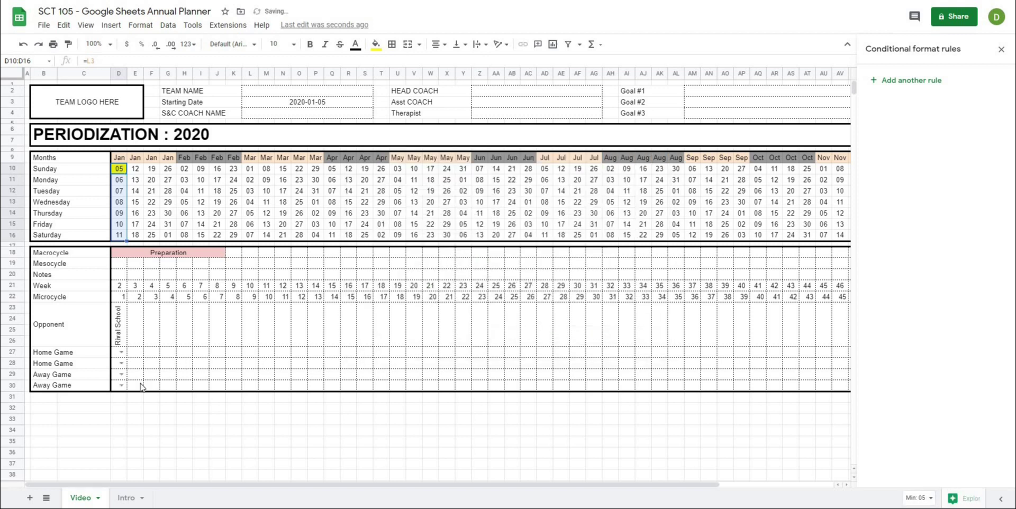
Choose 1/5/2020 for Away Game cell D30, and 1/6/2020 for Away Game cell D29 and Home Game cell D27.
{"action": "left_click", "coordinate": [121, 385]}
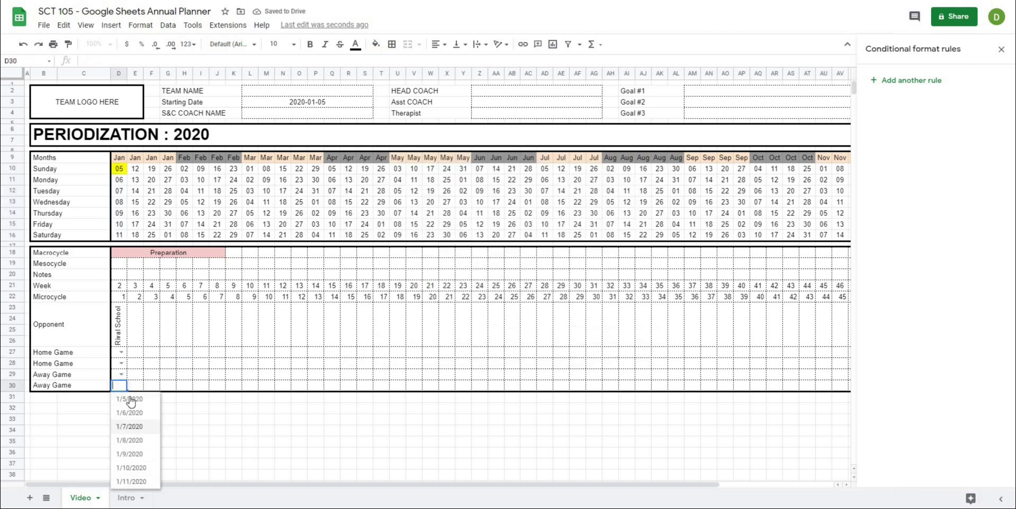
{"action": "double_click", "coordinate": [118, 374]}
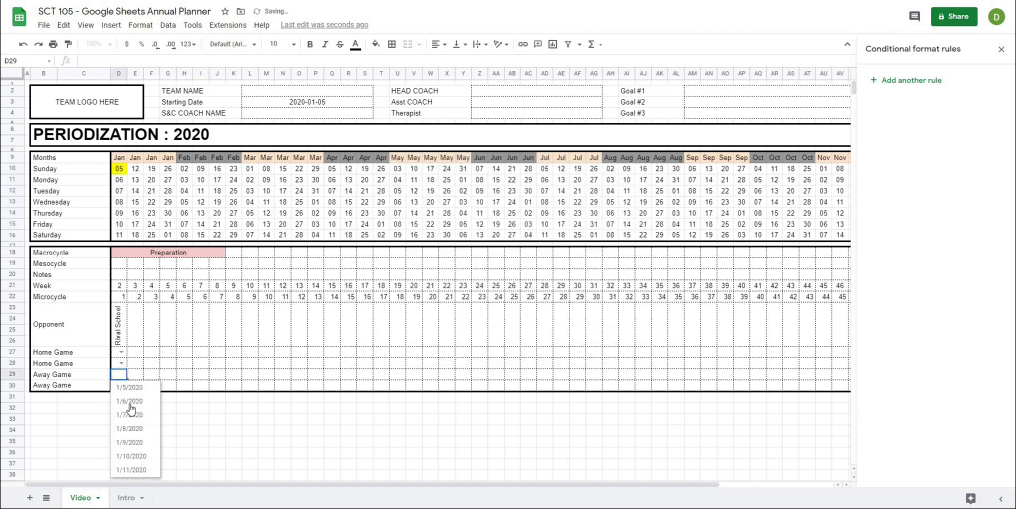
{"action": "key", "text": "Escape"}
{"action": "double_click", "coordinate": [120, 352]}
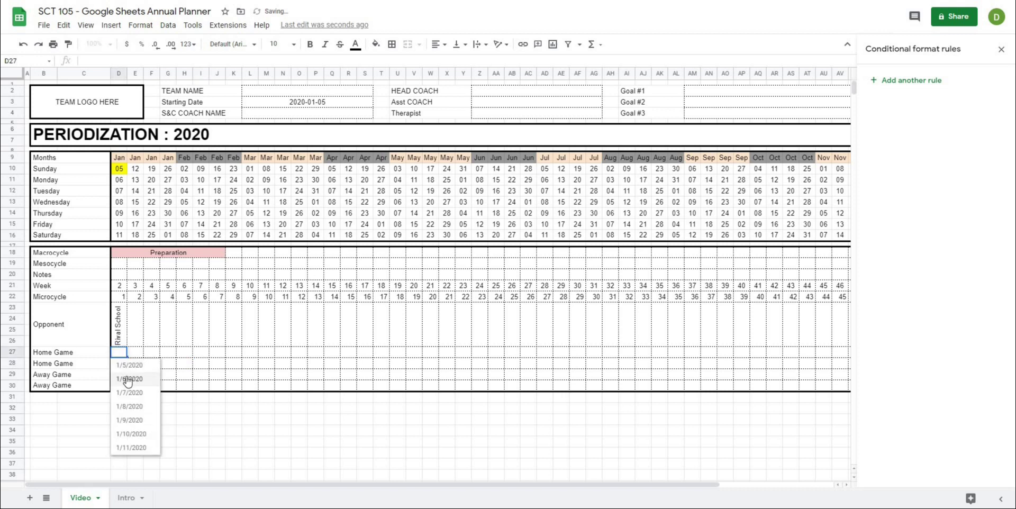
{"action": "left_click", "coordinate": [200, 346]}
{"action": "left_click", "coordinate": [184, 363]}
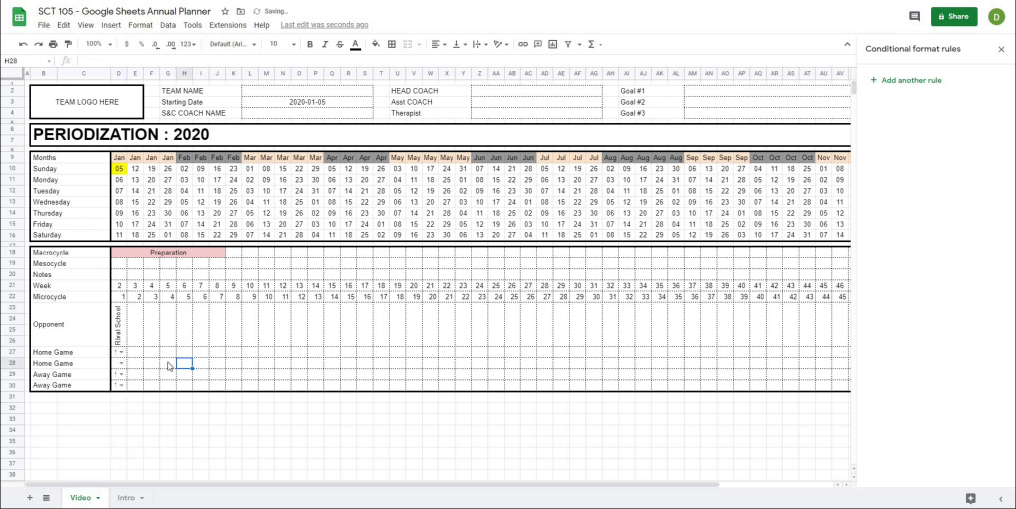
{"action": "left_click", "coordinate": [118, 363]}
{"action": "left_click", "coordinate": [116, 356]}
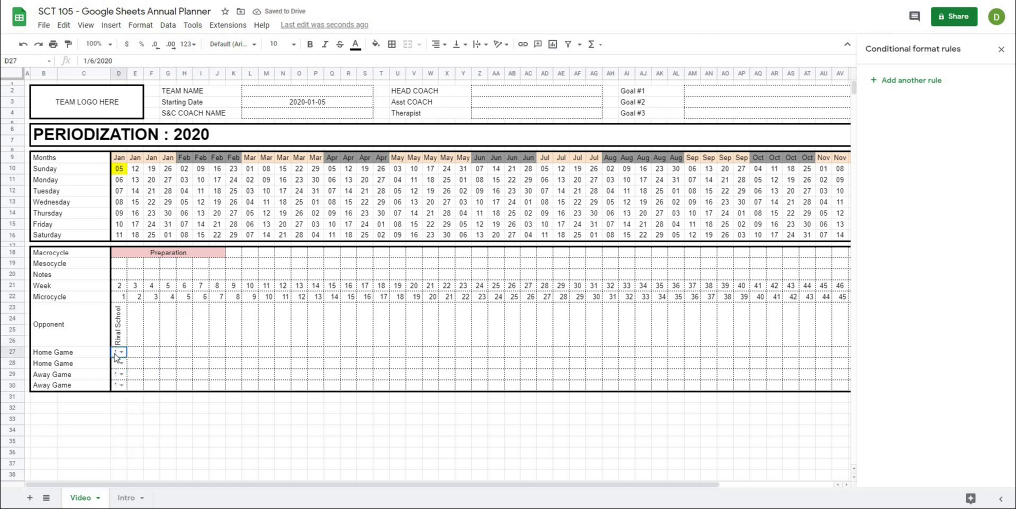
{"action": "left_click", "coordinate": [118, 385], "text": "shift"}
{"action": "left_click", "coordinate": [151, 374]}
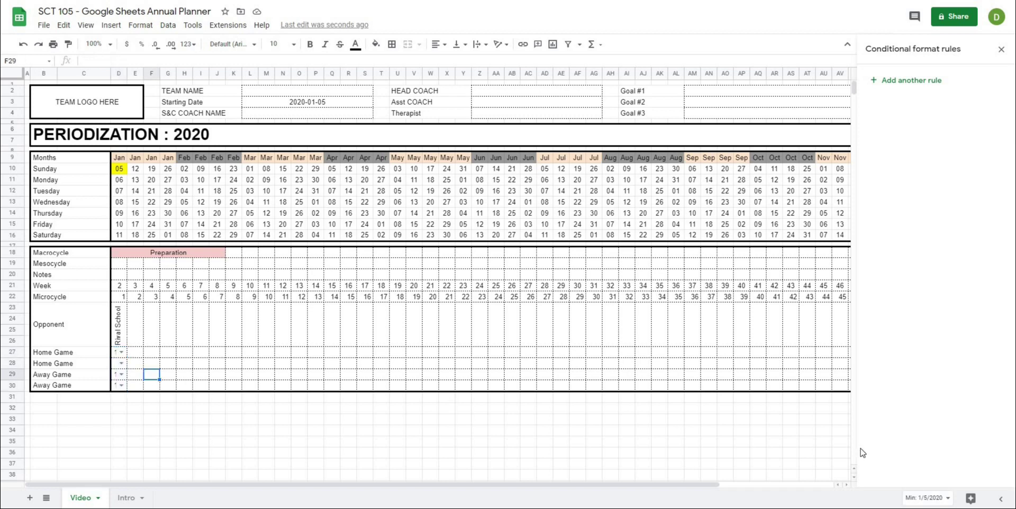
Format the game dates in D27:D30 with the dd number format.
{"action": "left_click", "coordinate": [103, 44]}
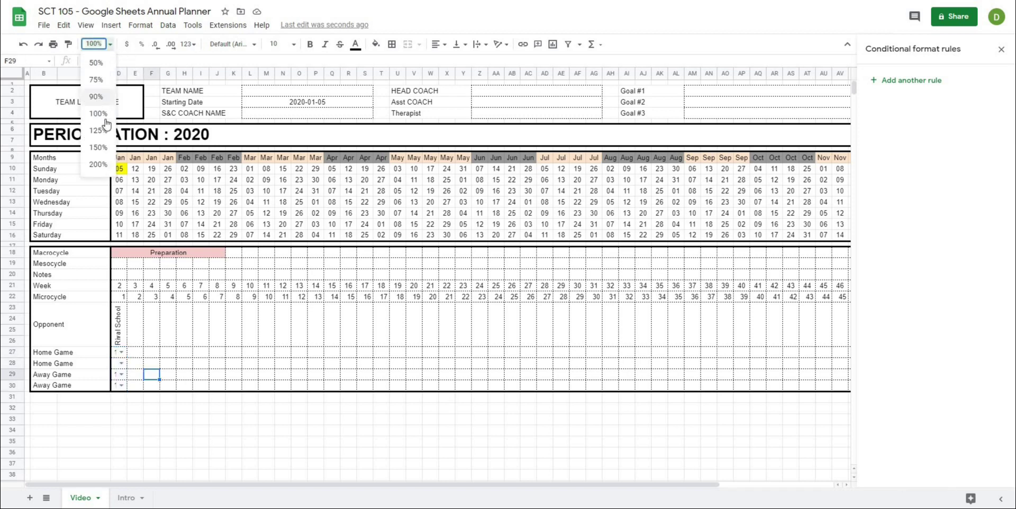
{"action": "left_click", "coordinate": [99, 130]}
{"action": "scroll", "coordinate": [166, 359], "scroll_direction": "down", "scroll_amount": 3}
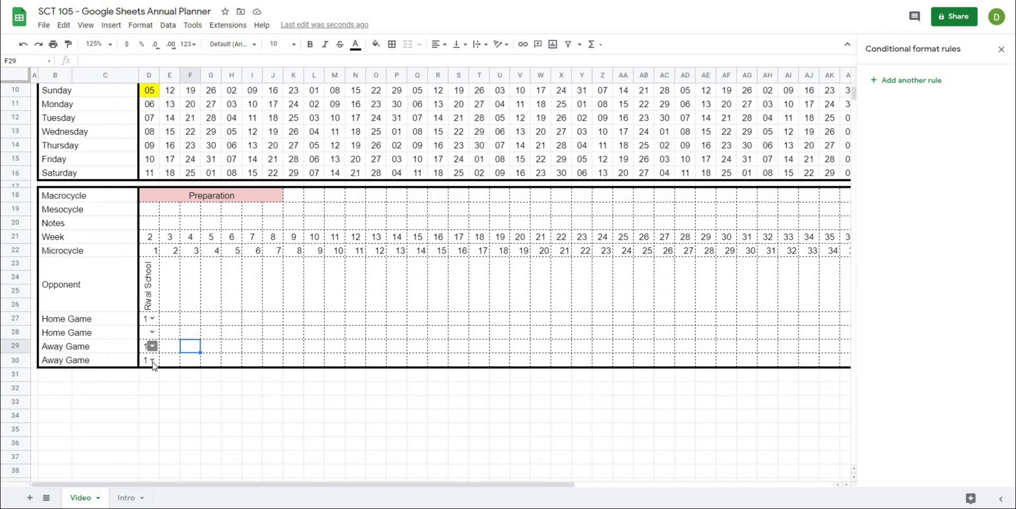
{"action": "left_click", "coordinate": [152, 361]}
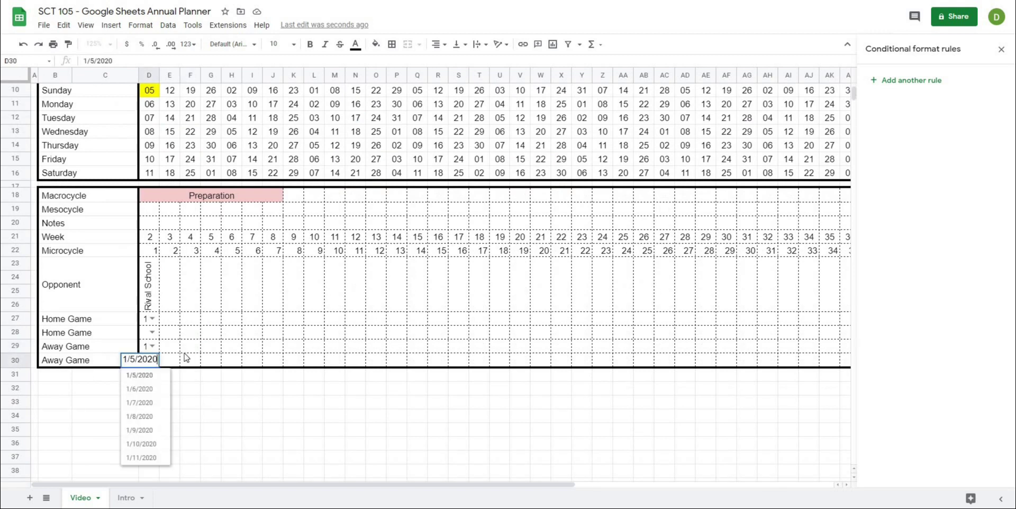
{"action": "left_click", "coordinate": [232, 332]}
{"action": "left_click", "coordinate": [145, 320]}
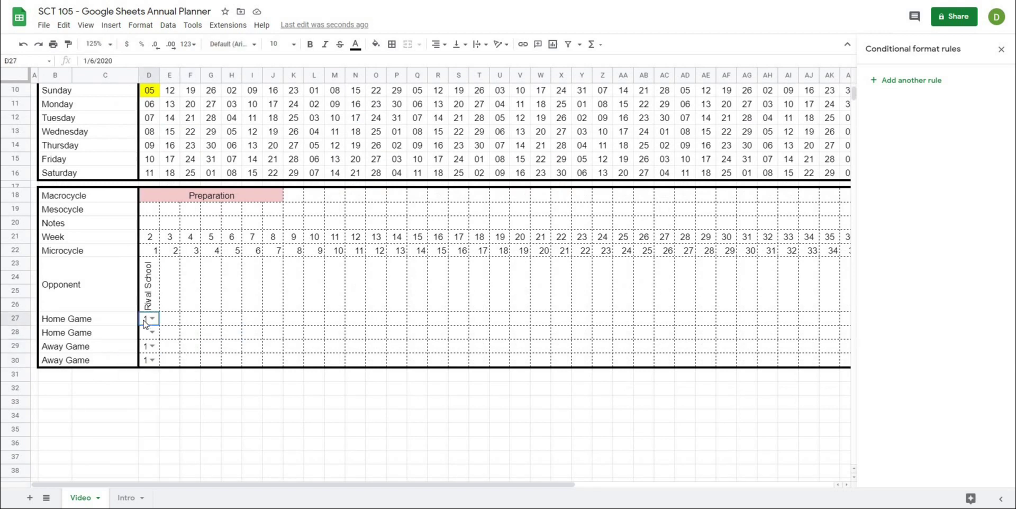
{"action": "left_click_drag", "start_coordinate": [145, 324], "coordinate": [151, 364]}
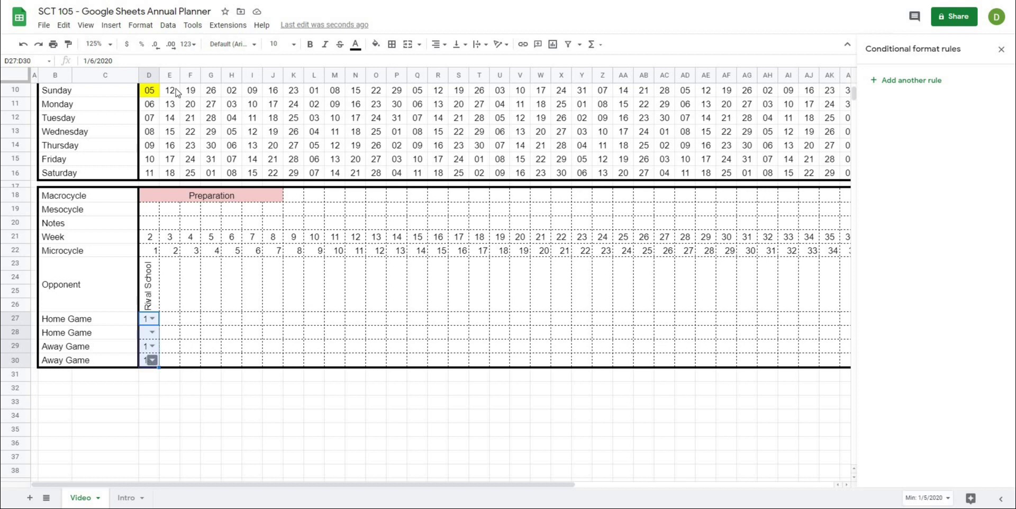
{"action": "left_click", "coordinate": [142, 25]}
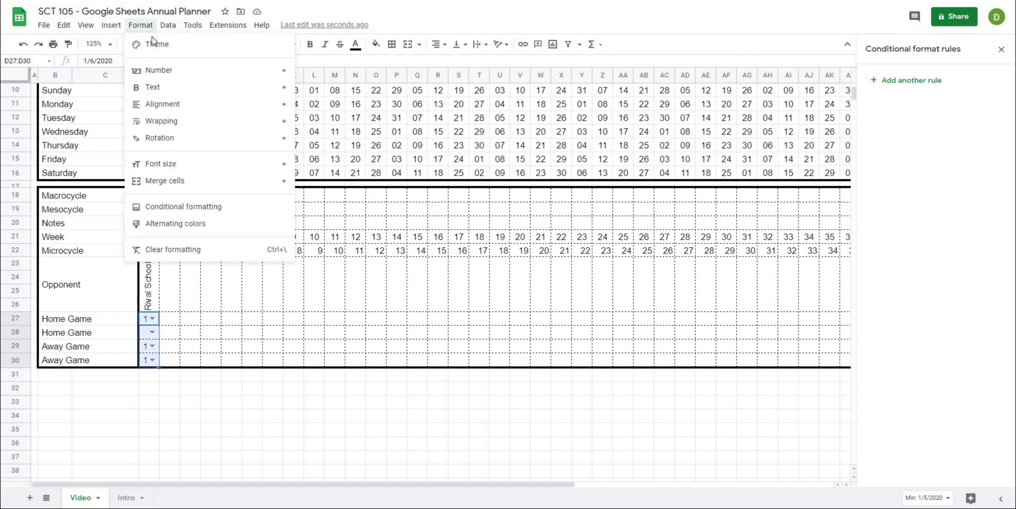
{"action": "mouse_move", "coordinate": [183, 72]}
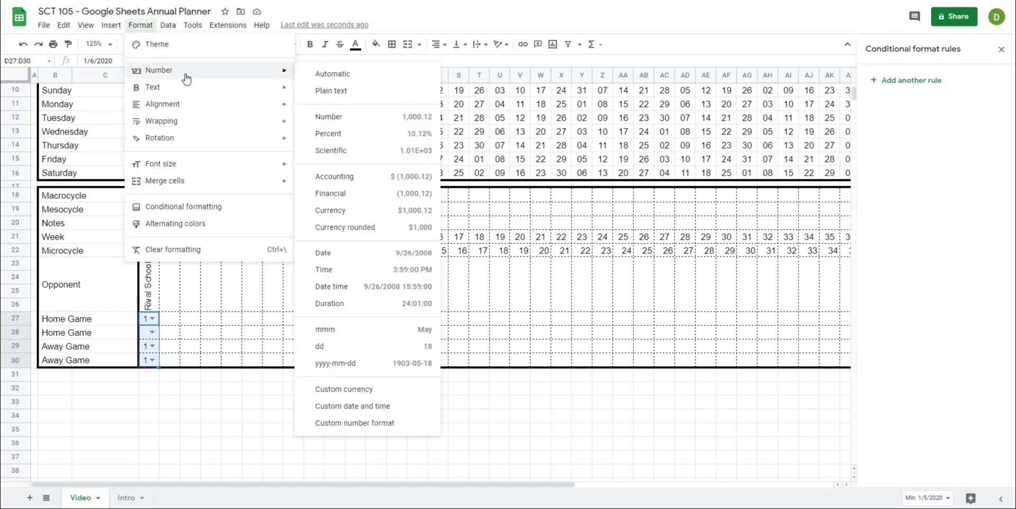
{"action": "left_click", "coordinate": [387, 349]}
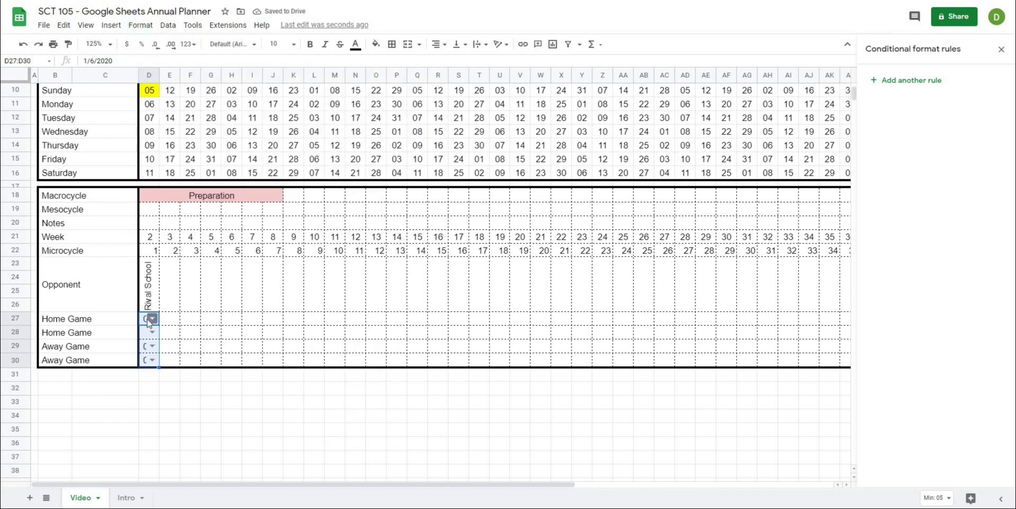
Rotate the game dates in D27:D30 to read vertically upward and make them bold.
{"action": "left_click", "coordinate": [500, 45]}
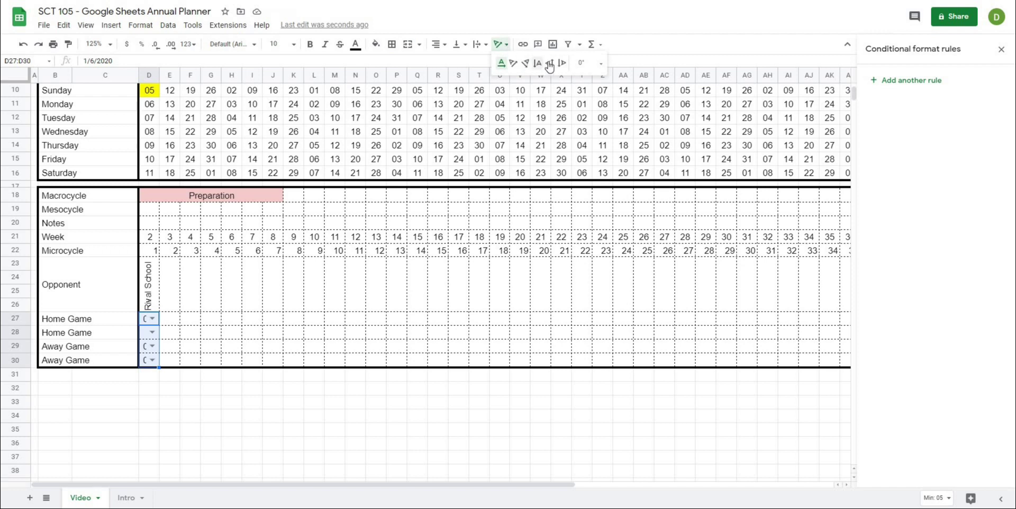
{"action": "left_click", "coordinate": [526, 64]}
{"action": "left_click", "coordinate": [289, 321]}
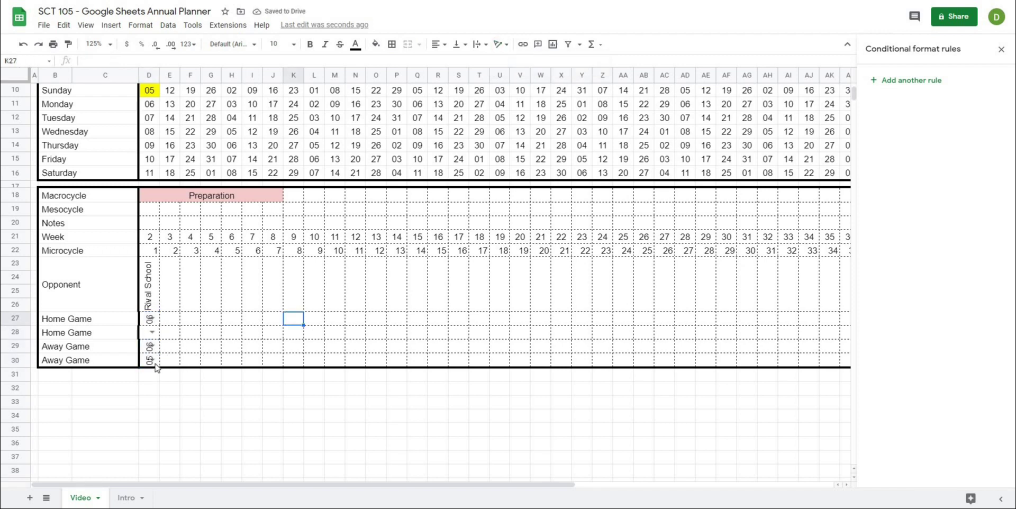
{"action": "left_click_drag", "start_coordinate": [148, 365], "coordinate": [151, 318]}
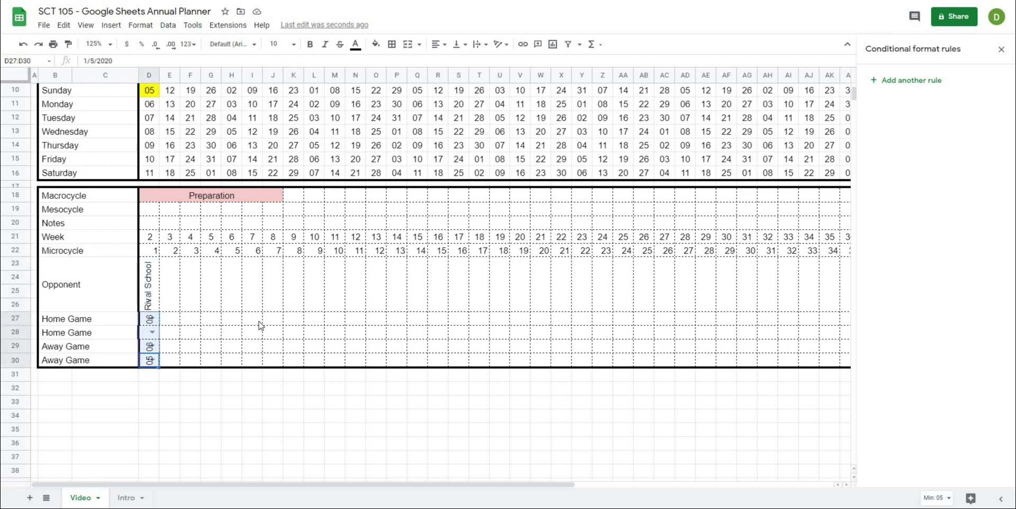
{"action": "key", "text": "ctrl+b"}
{"action": "left_click", "coordinate": [231, 333]}
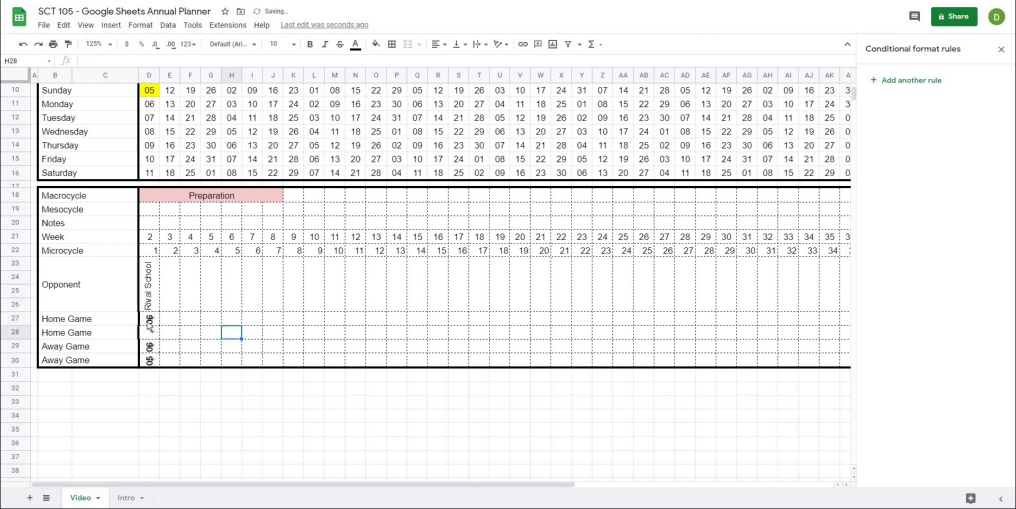
{"action": "key", "text": "Up"}
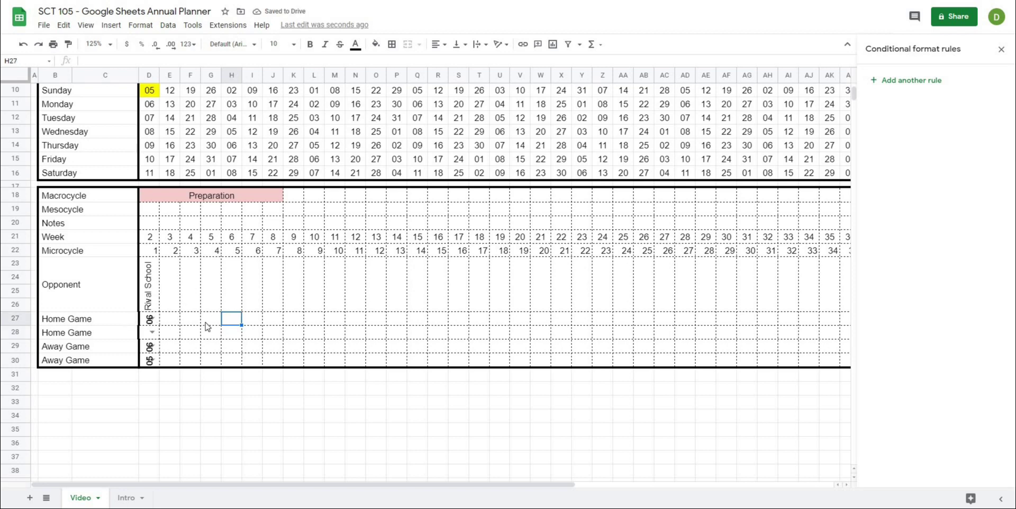
{"action": "scroll", "coordinate": [206, 325], "scroll_direction": "up", "scroll_amount": 5}
{"action": "scroll", "coordinate": [206, 326], "scroll_direction": "down", "scroll_amount": 2}
{"action": "scroll", "coordinate": [207, 326], "scroll_direction": "up", "scroll_amount": 1}
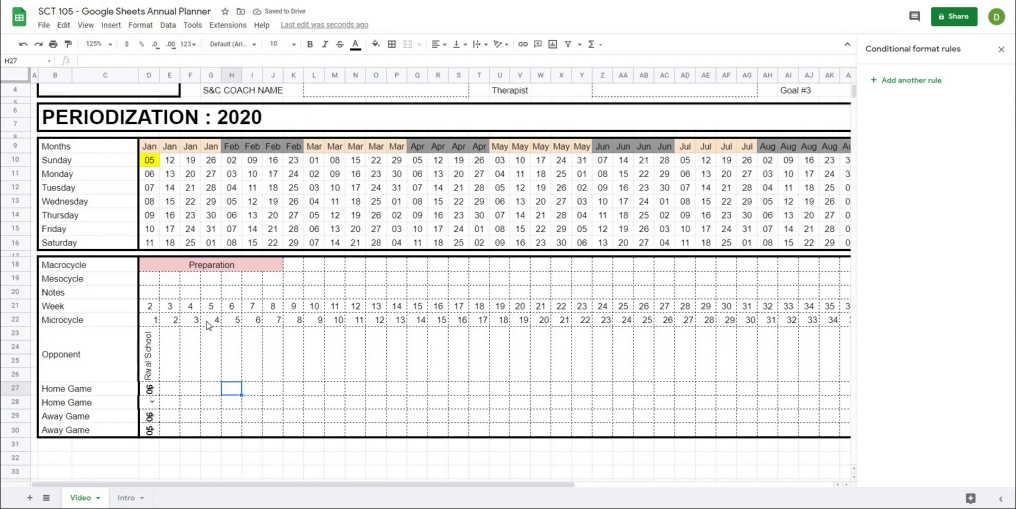
Add a conditional format rule that gives non-empty Home Game cells in D27:D28 a green fill.
{"action": "left_click", "coordinate": [144, 392]}
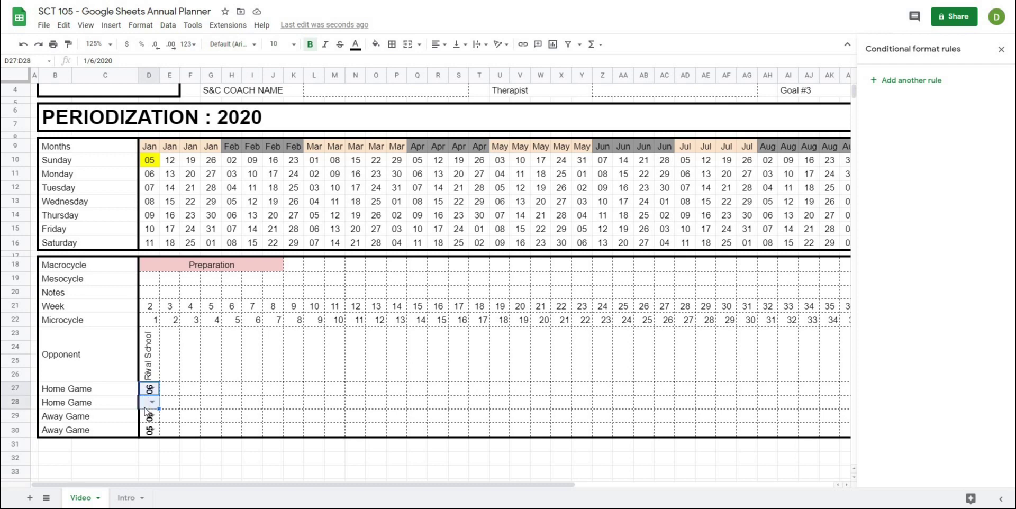
{"action": "left_click", "coordinate": [252, 402]}
{"action": "left_click", "coordinate": [144, 406]}
{"action": "left_click", "coordinate": [884, 82]}
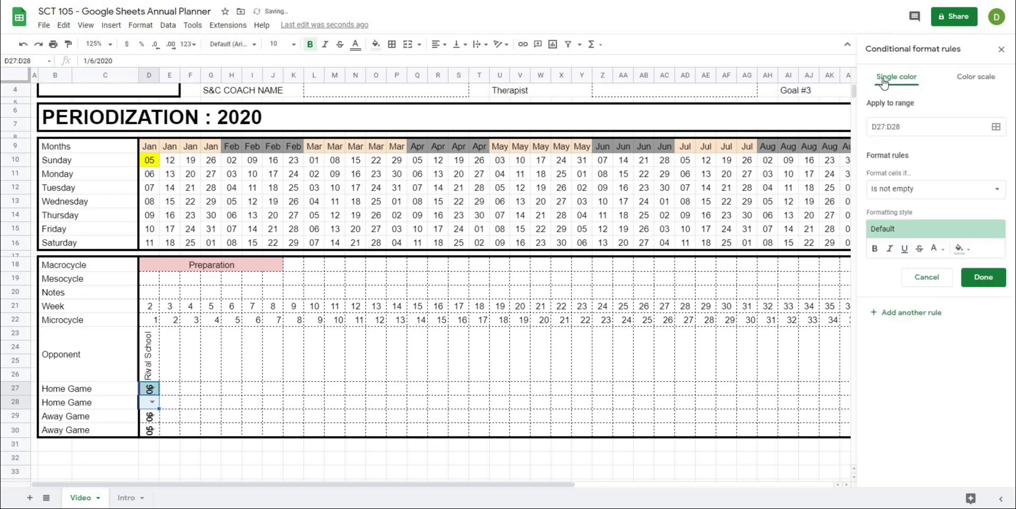
{"action": "left_click", "coordinate": [970, 253]}
{"action": "left_click", "coordinate": [900, 318]}
{"action": "left_click", "coordinate": [979, 276]}
{"action": "left_click", "coordinate": [214, 405]}
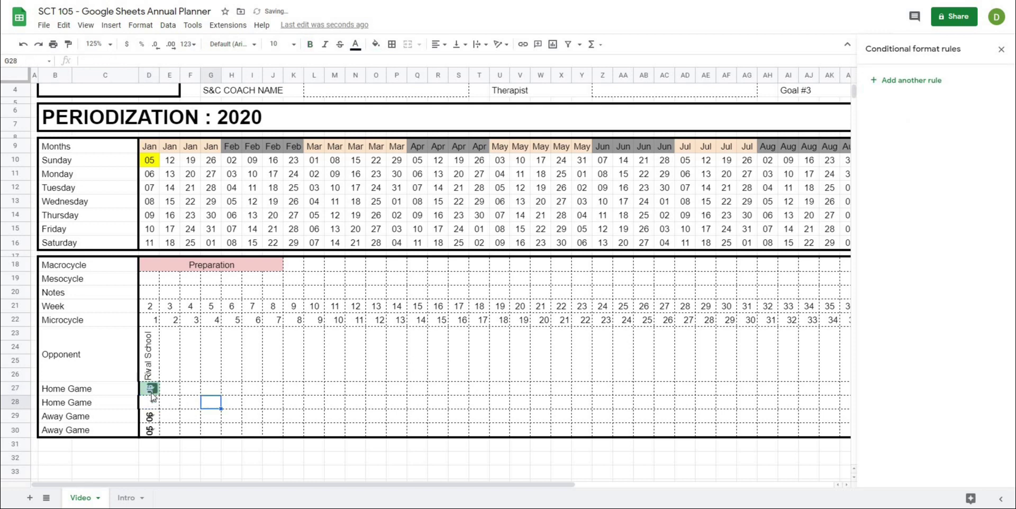
Choose 1/5/2020 as the date for Home Game cell D27.
{"action": "left_click", "coordinate": [151, 391]}
{"action": "left_click", "coordinate": [148, 391]}
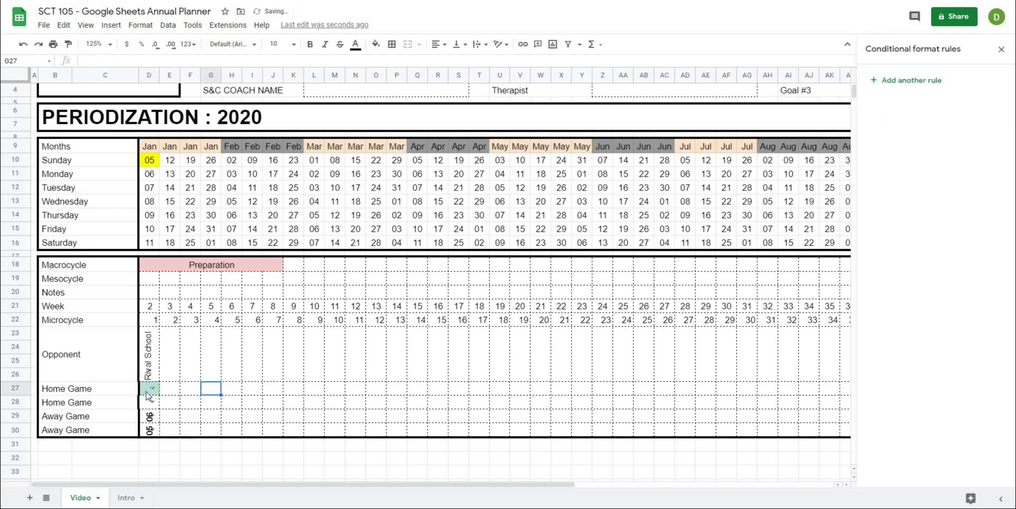
{"action": "left_click", "coordinate": [148, 395]}
{"action": "key", "text": "ctrl+z"}
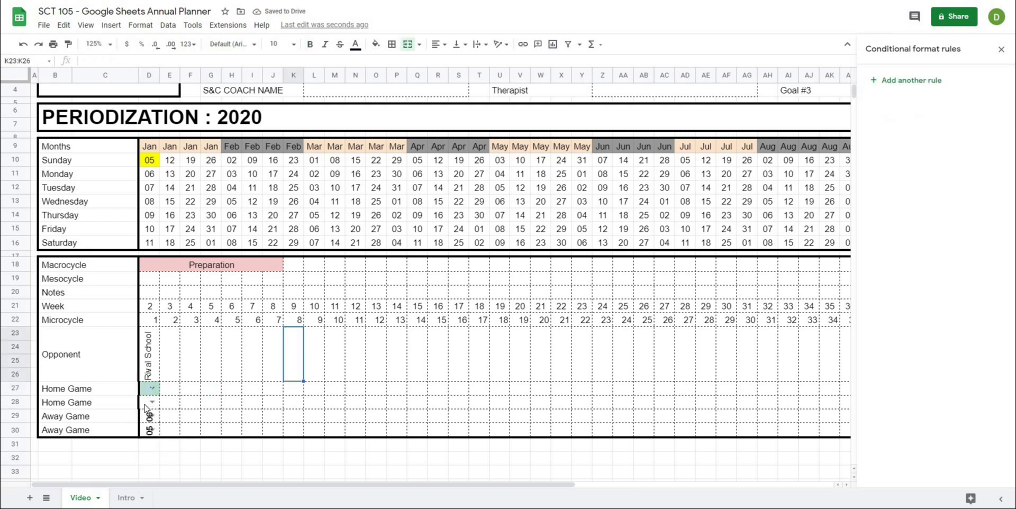
Restyle the not-empty rule on D27:D28 with a light blue fill and bold black text.
{"action": "left_click_drag", "start_coordinate": [146, 407], "coordinate": [149, 389]}
{"action": "left_click", "coordinate": [928, 86]}
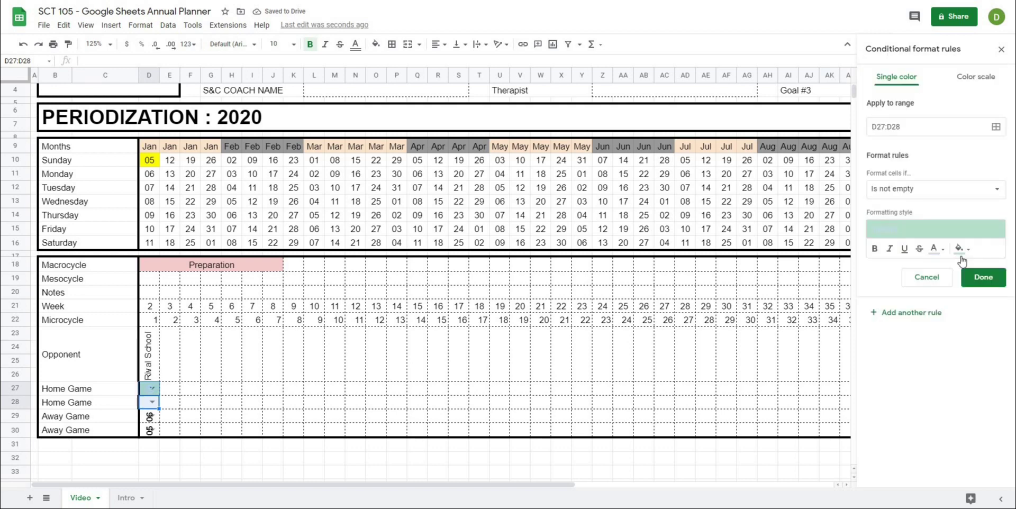
{"action": "left_click", "coordinate": [960, 251]}
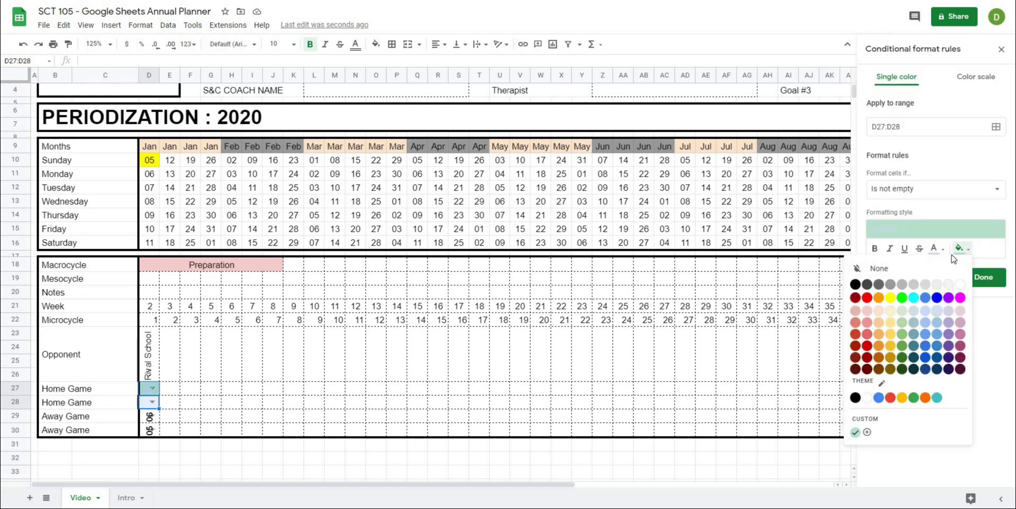
{"action": "left_click", "coordinate": [875, 269]}
{"action": "left_click", "coordinate": [934, 249]}
{"action": "left_click", "coordinate": [829, 292]}
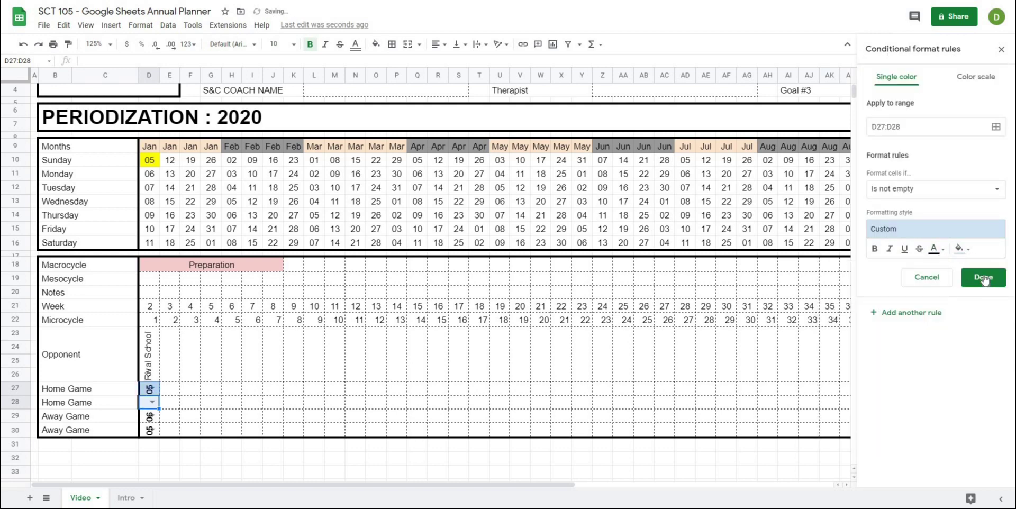
{"action": "left_click", "coordinate": [874, 249]}
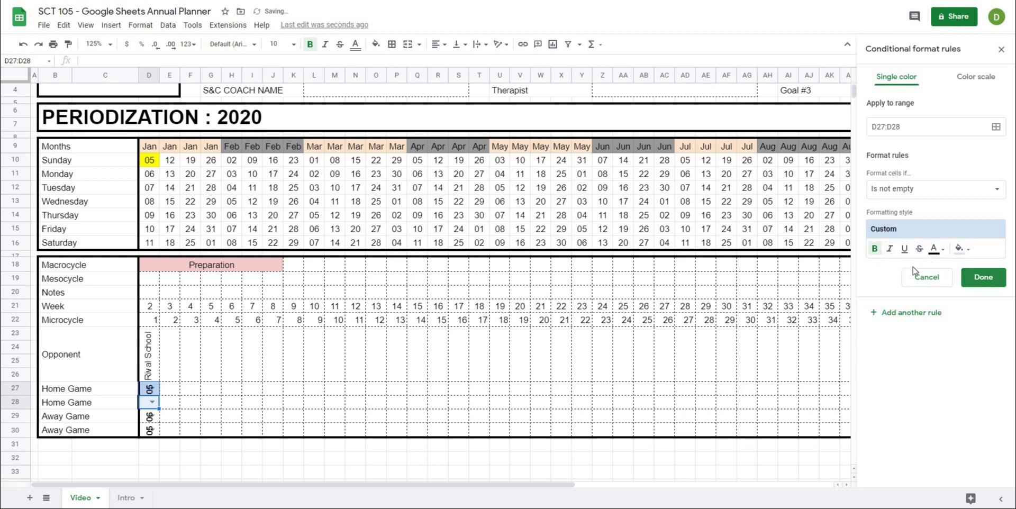
{"action": "left_click", "coordinate": [983, 277]}
{"action": "left_click", "coordinate": [396, 402]}
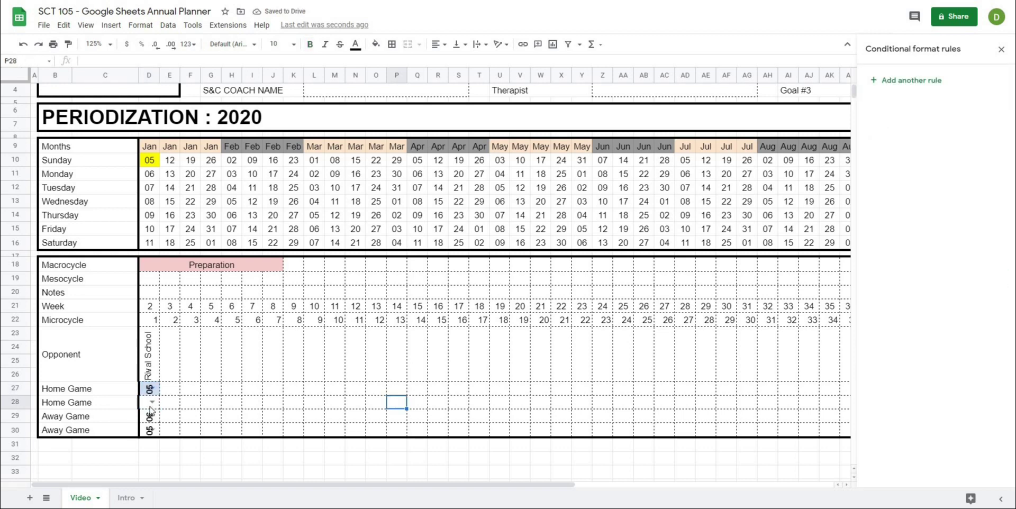
Choose 1/7/2020 as the date for Home Game cell D28.
{"action": "left_click", "coordinate": [152, 402]}
{"action": "left_click", "coordinate": [165, 454]}
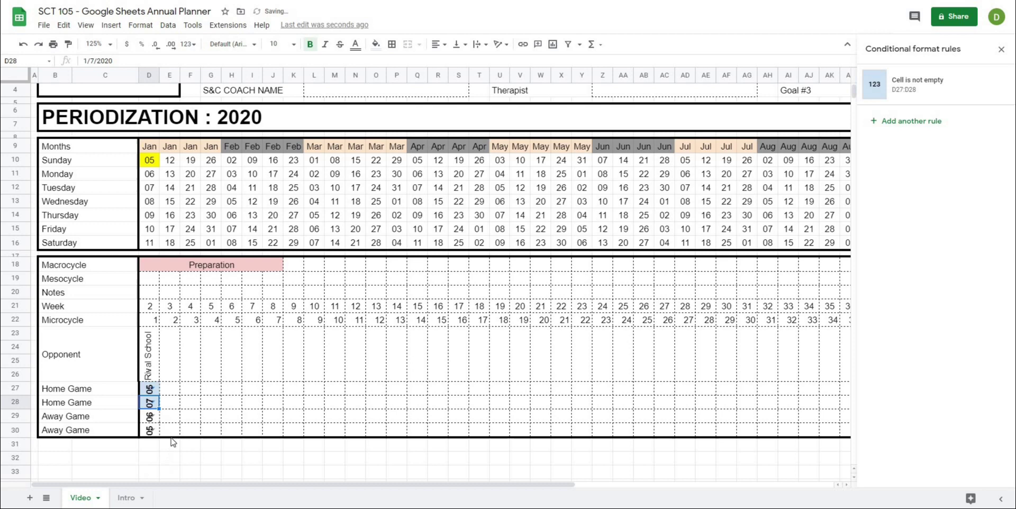
{"action": "left_click", "coordinate": [228, 389]}
{"action": "left_click_drag", "start_coordinate": [149, 417], "coordinate": [144, 435]}
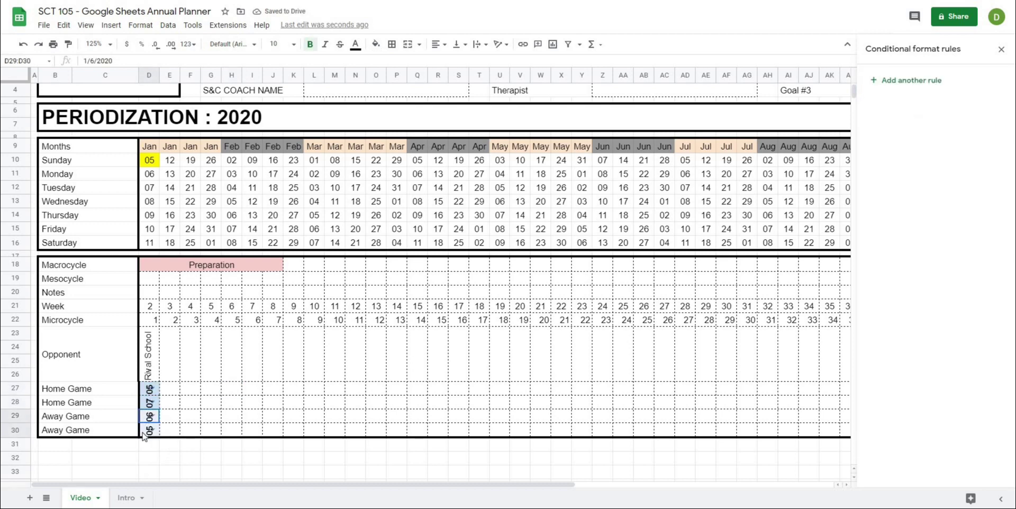
{"action": "left_click", "coordinate": [885, 83]}
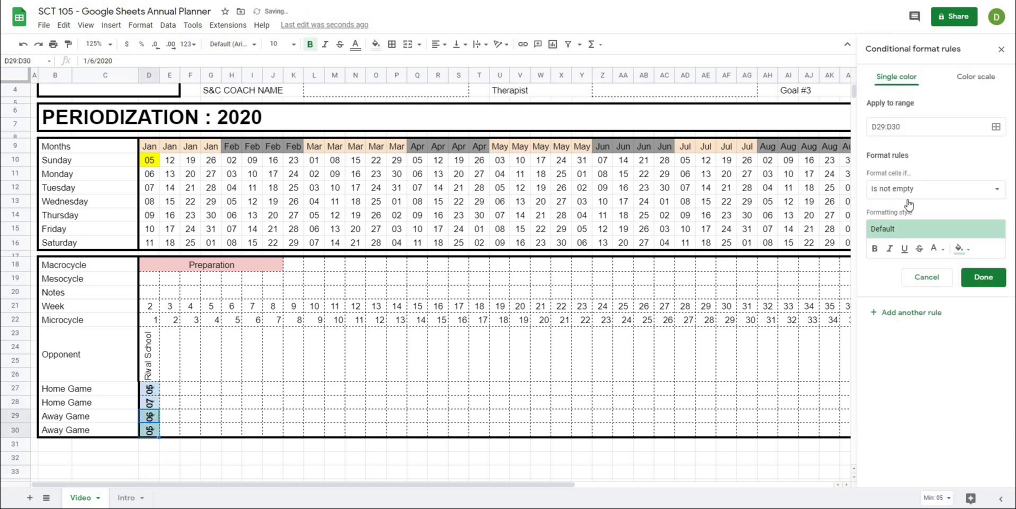
{"action": "left_click", "coordinate": [959, 249]}
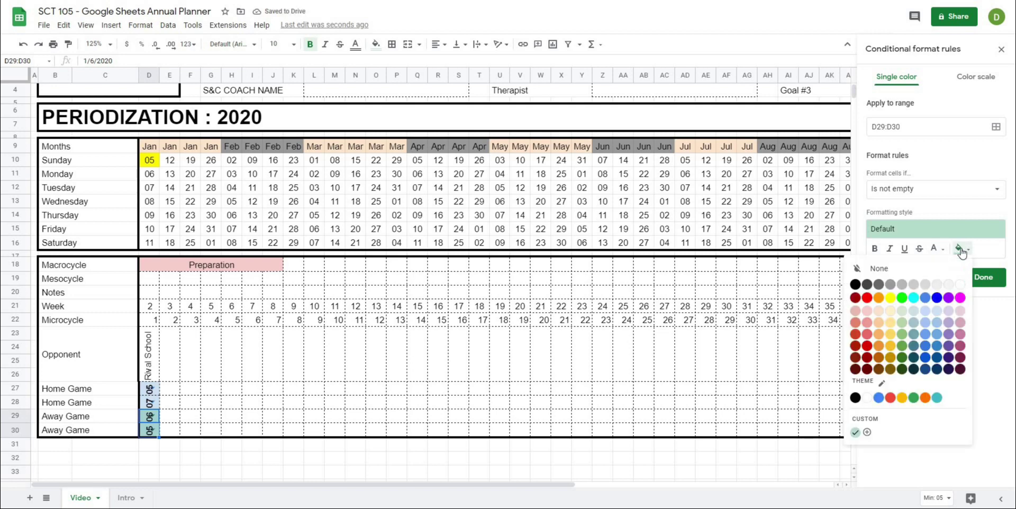
{"action": "left_click", "coordinate": [438, 402]}
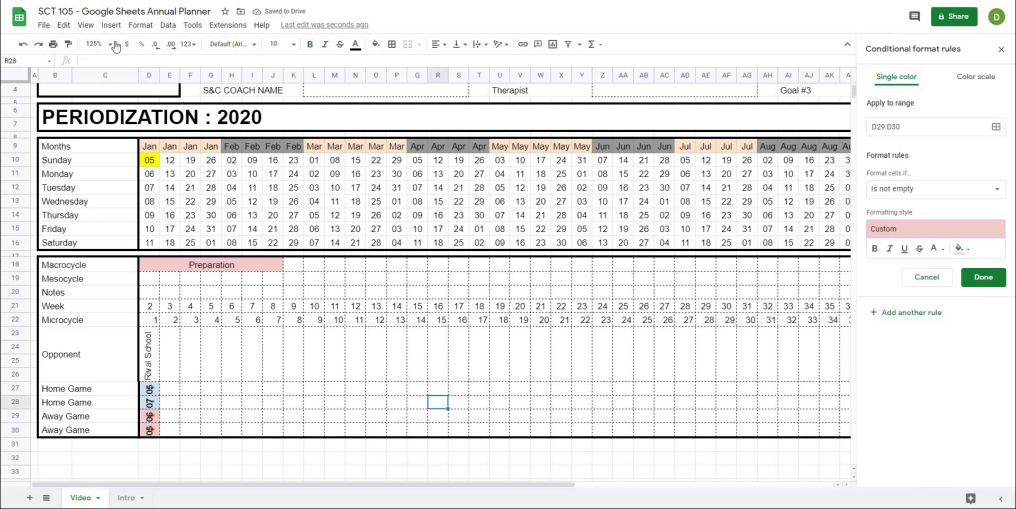
Set the sheet zoom to 100%.
{"action": "left_click", "coordinate": [95, 44]}
{"action": "left_click", "coordinate": [98, 114]}
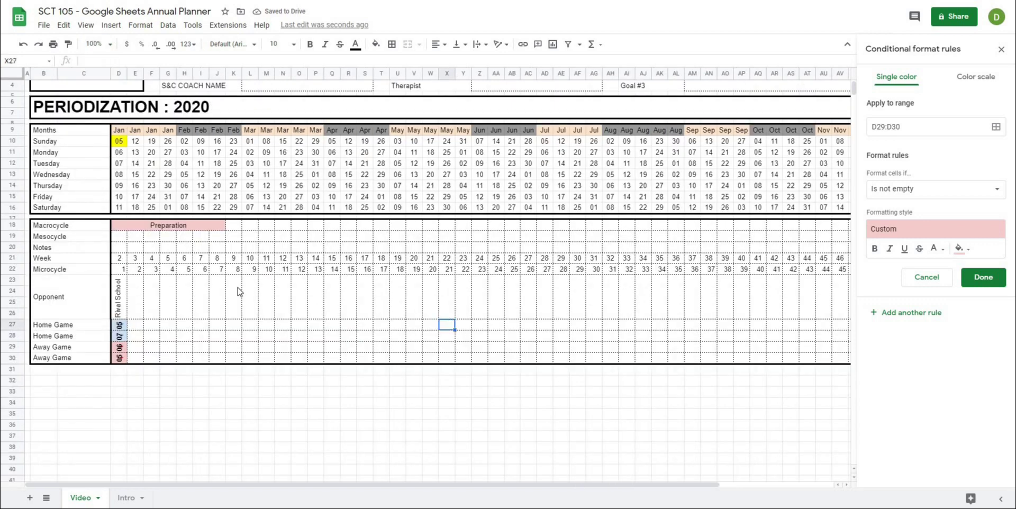
{"action": "scroll", "coordinate": [212, 312], "scroll_direction": "up", "scroll_amount": 1}
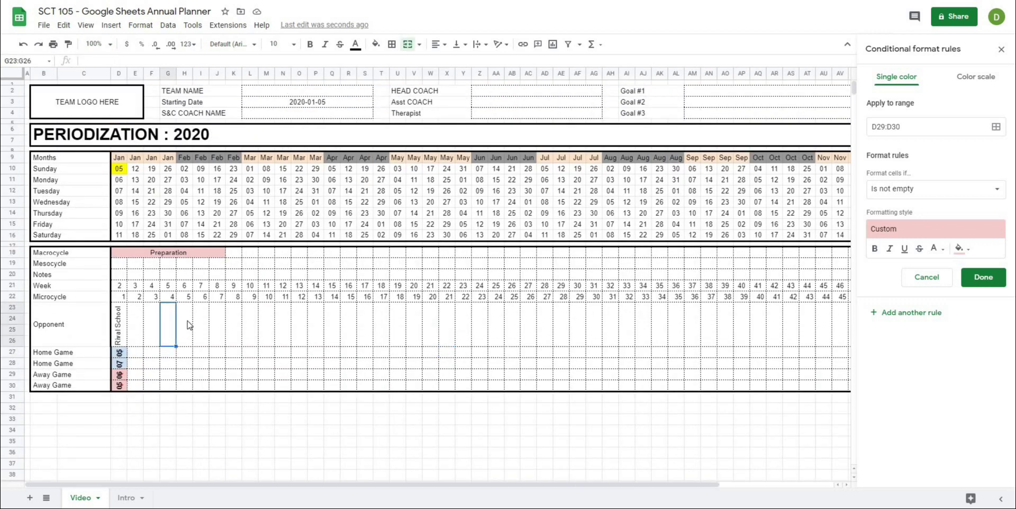
{"action": "left_click", "coordinate": [119, 169]}
{"action": "left_click_drag", "start_coordinate": [117, 208], "coordinate": [119, 235]}
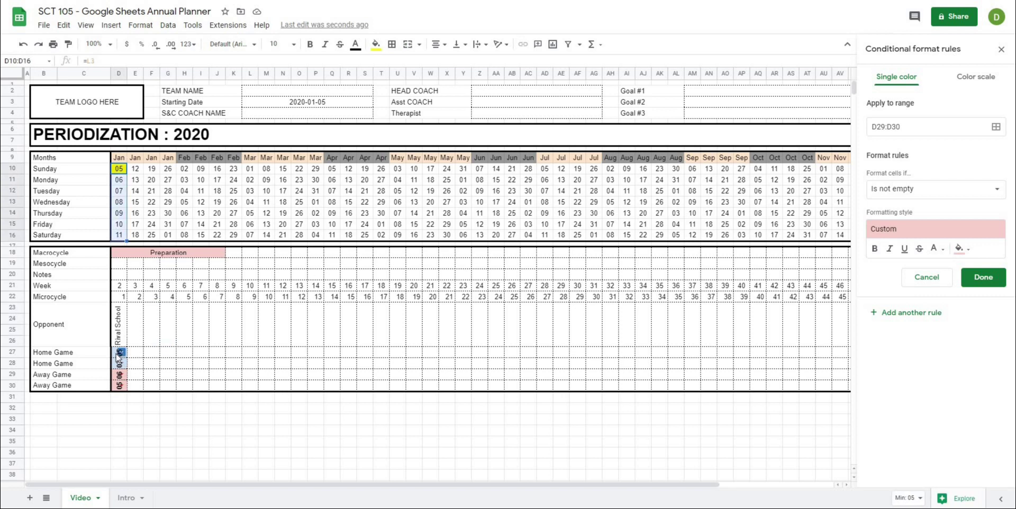
{"action": "left_click", "coordinate": [201, 352]}
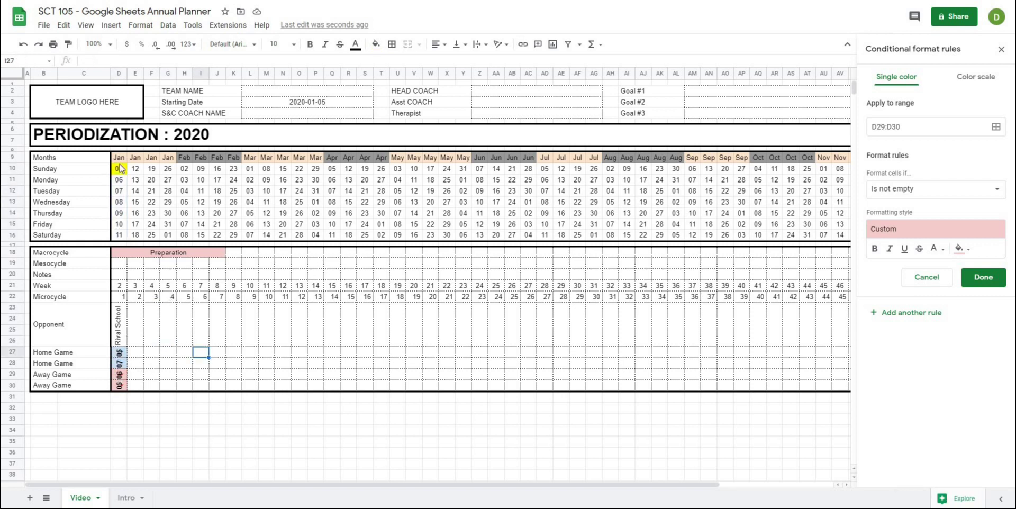
{"action": "left_click_drag", "start_coordinate": [119, 171], "coordinate": [120, 239]}
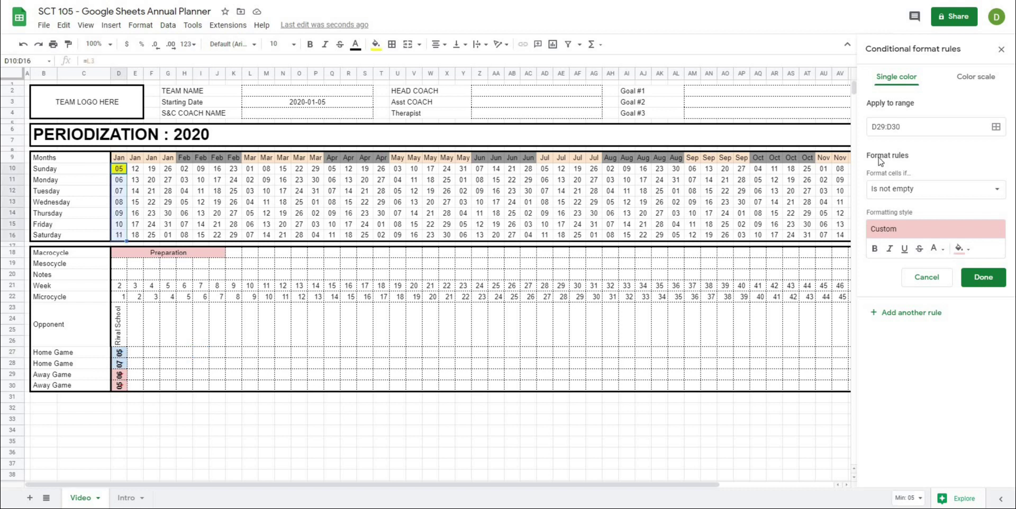
{"action": "left_click", "coordinate": [931, 282]}
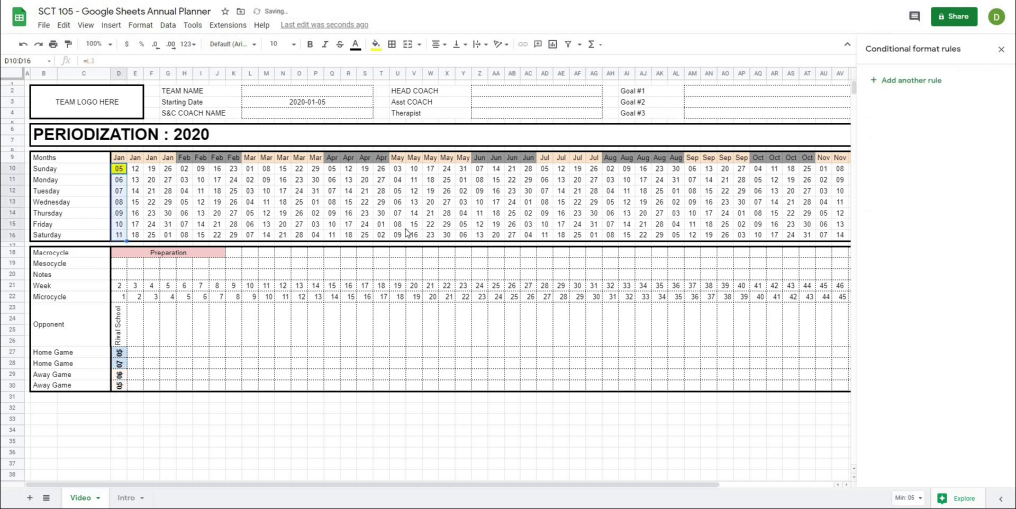
Add a conditional format rule that gives non-empty Away Game cells in D29:D30 a light red fill.
{"action": "left_click", "coordinate": [119, 377]}
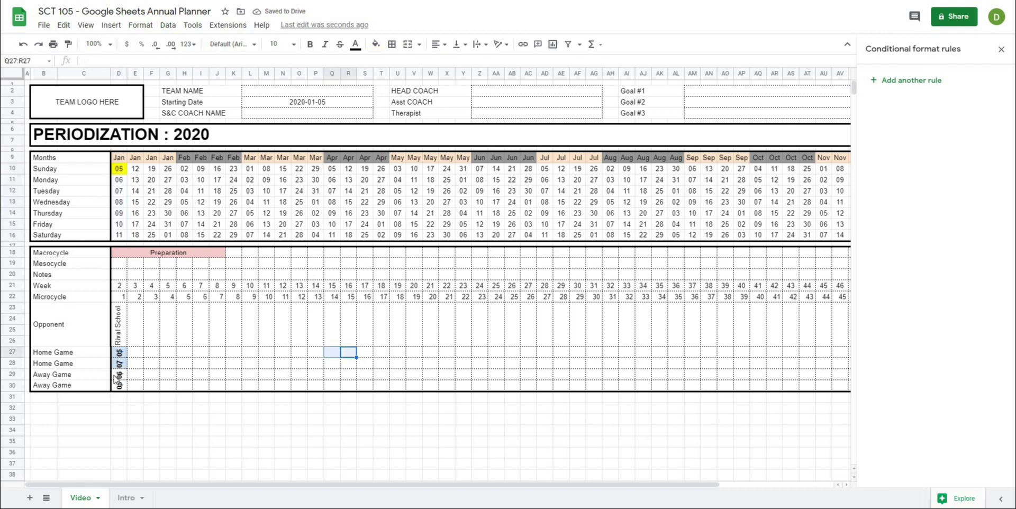
{"action": "key", "text": "Return"}
{"action": "key", "text": "Return"}
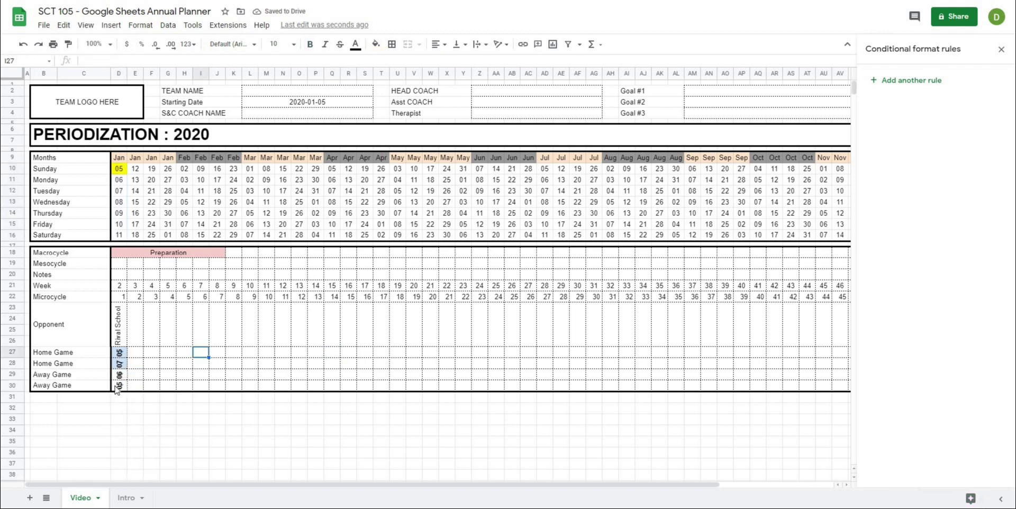
{"action": "left_click", "coordinate": [908, 91]}
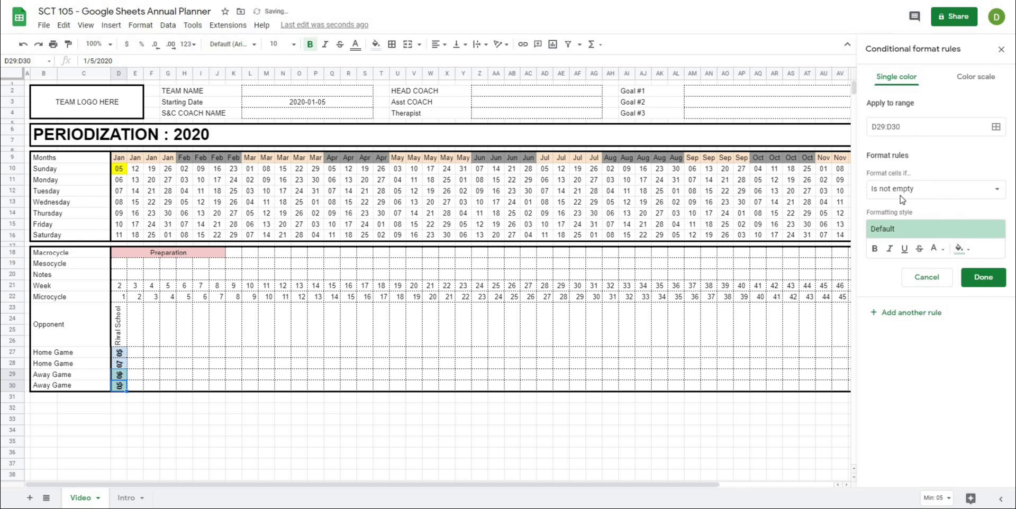
{"action": "left_click", "coordinate": [959, 248]}
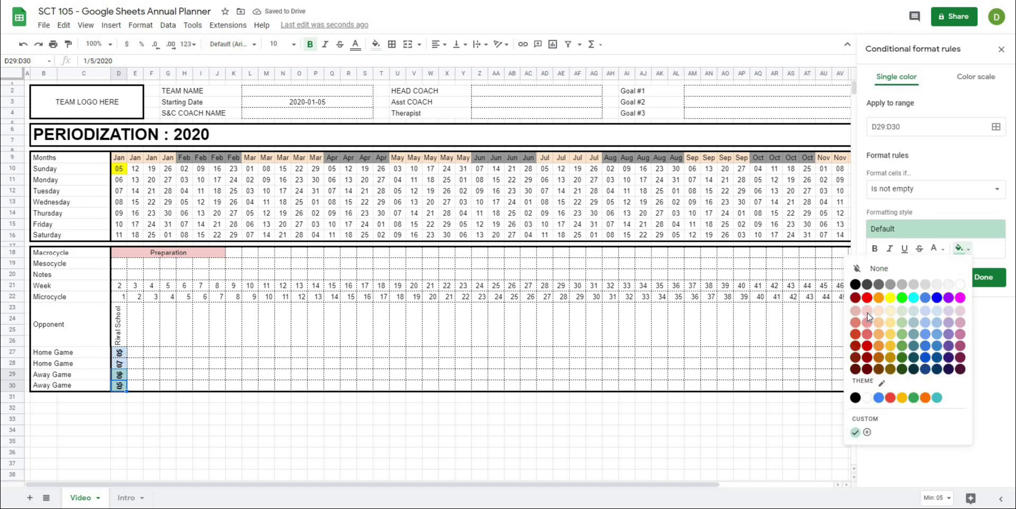
{"action": "left_click", "coordinate": [871, 318]}
{"action": "left_click", "coordinate": [983, 277]}
{"action": "left_click", "coordinate": [415, 375]}
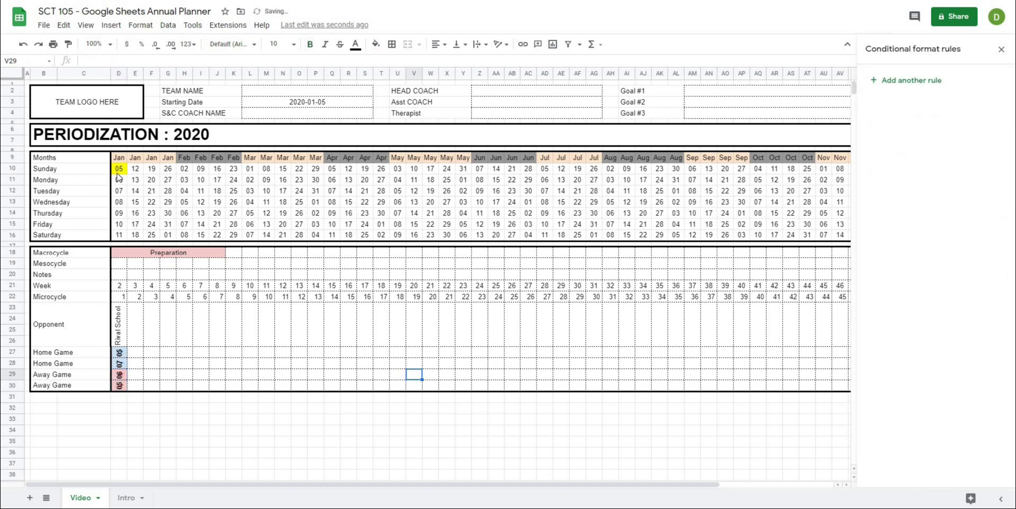
Create a conditional format rule for calendar dates D10:D16 with the custom formula =or(d10 = d$27, d10 = d$28).
{"action": "left_click_drag", "start_coordinate": [117, 170], "coordinate": [119, 235]}
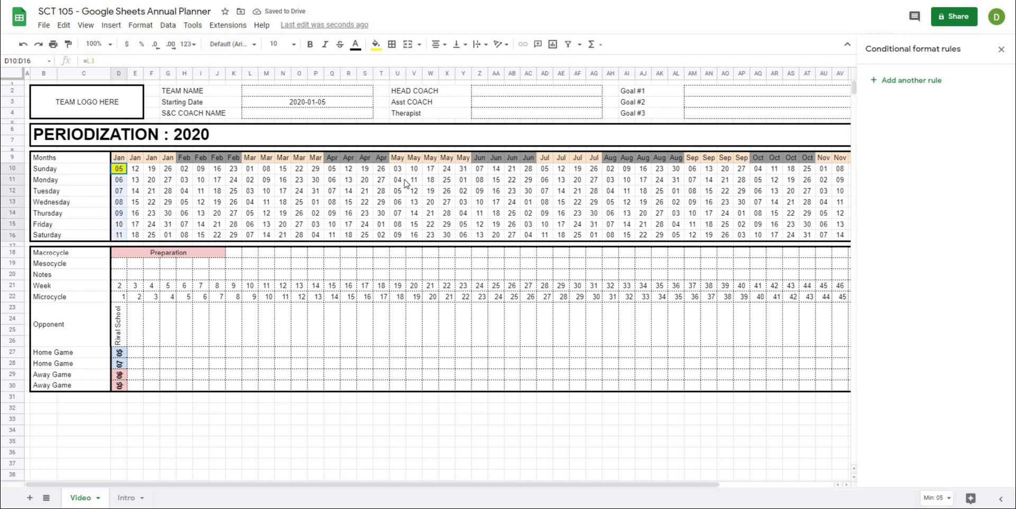
{"action": "left_click", "coordinate": [911, 87]}
{"action": "left_click", "coordinate": [918, 189]}
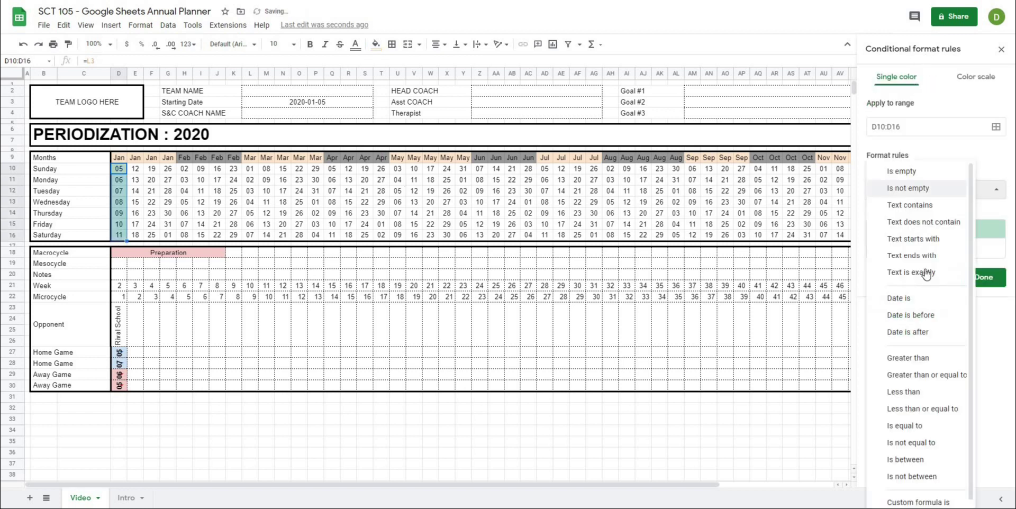
{"action": "left_click", "coordinate": [910, 487]}
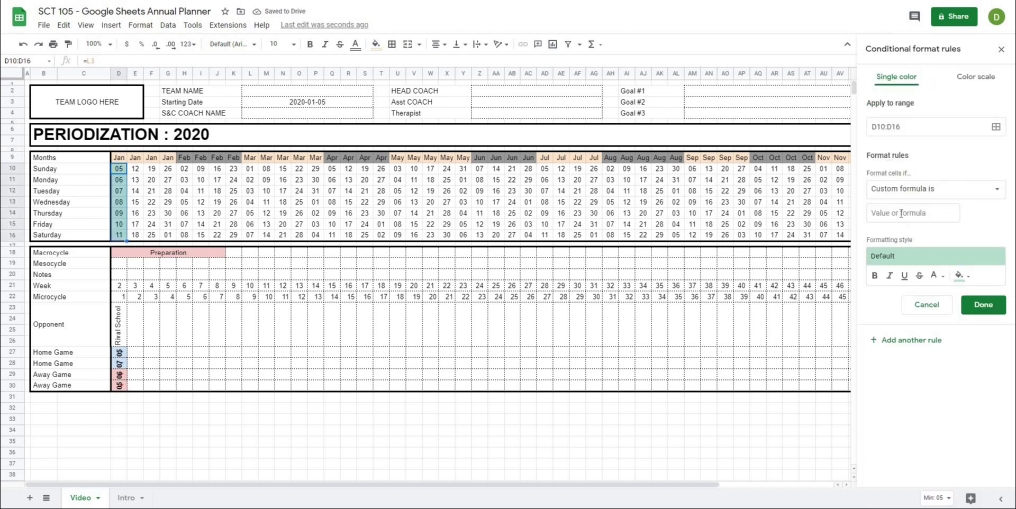
{"action": "left_click", "coordinate": [898, 212]}
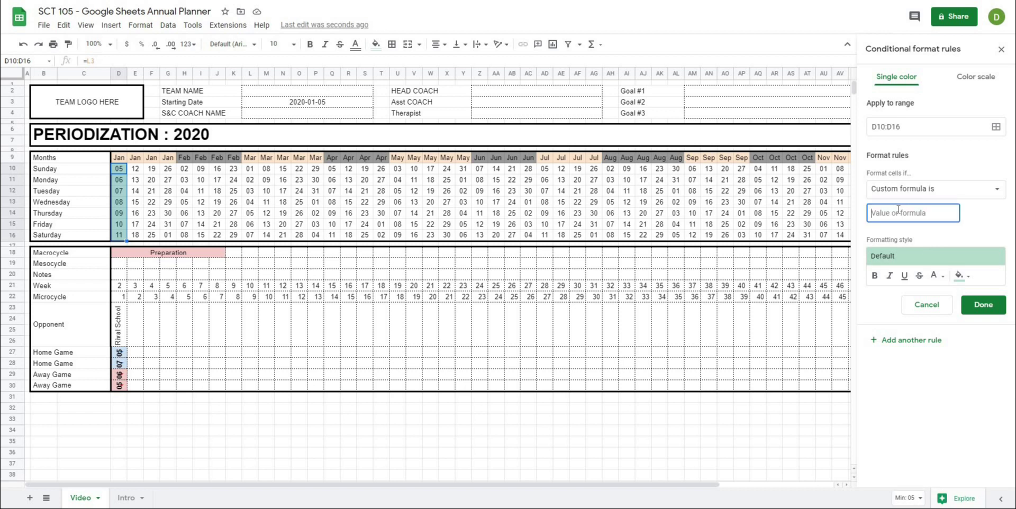
{"action": "type", "text": "=or(d10 = d$27, d10 = d"}
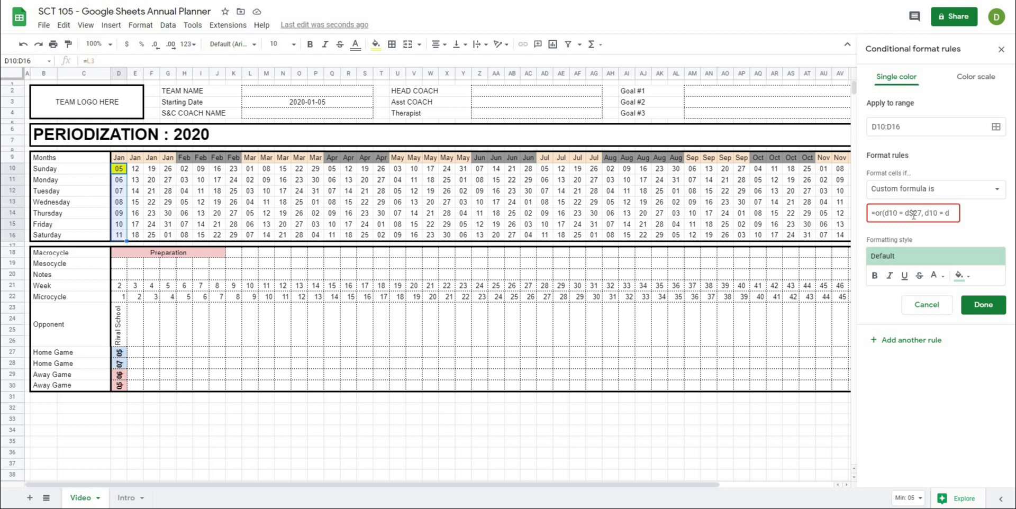
{"action": "type", "text": "28)"}
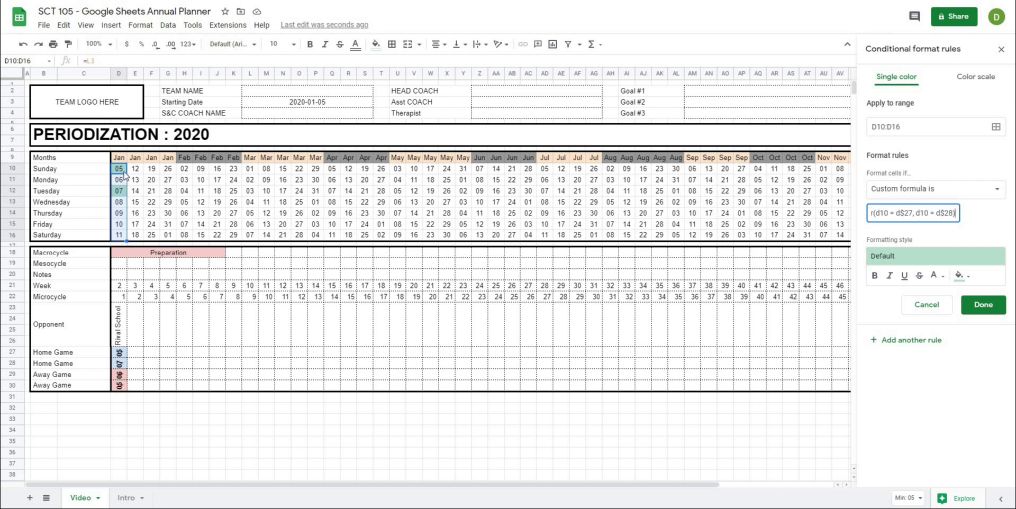
Give the home-game formula rule on D10:D16 a light blue fill and save it.
{"action": "left_click", "coordinate": [969, 276]}
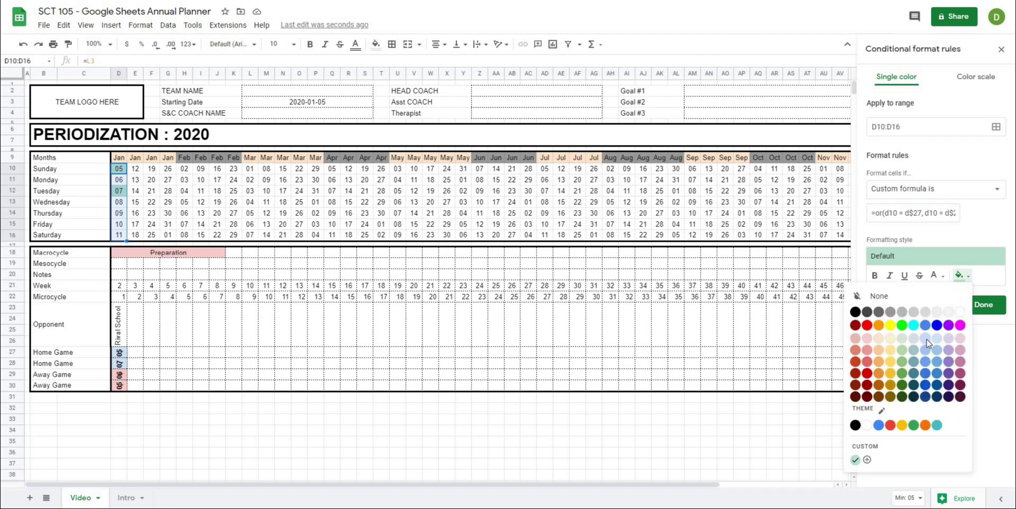
{"action": "left_click", "coordinate": [926, 339]}
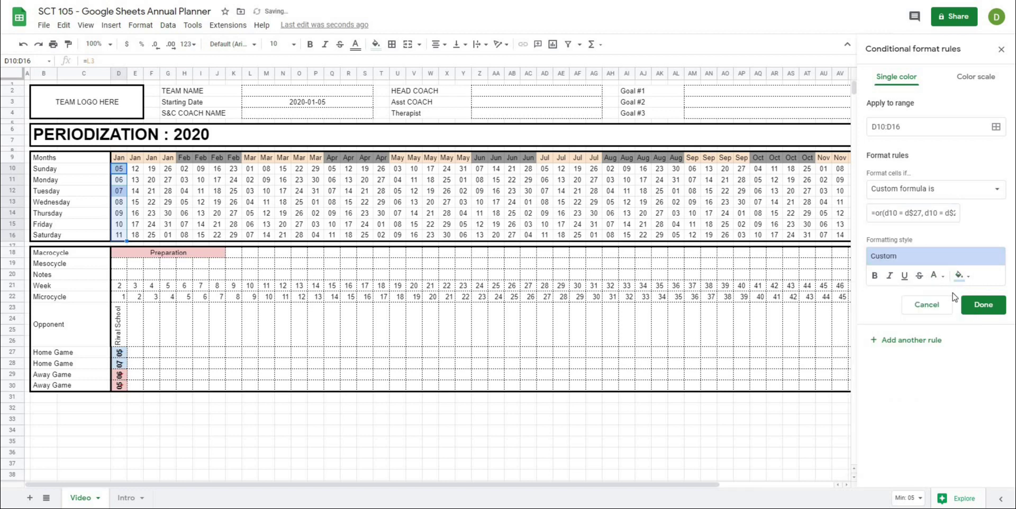
{"action": "left_click", "coordinate": [980, 305]}
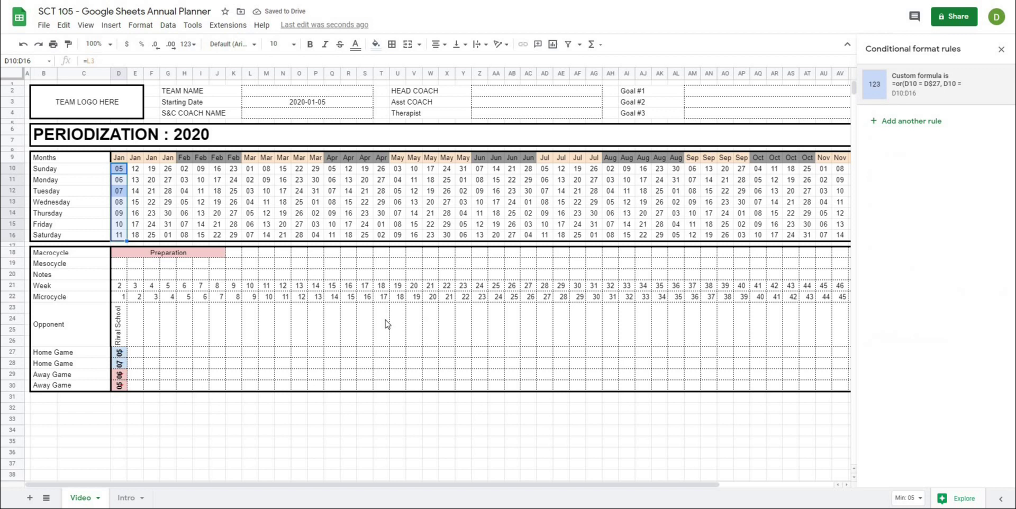
Test the home-game highlighting by changing Home Game cell D27 to 1/10/2020 and 1/11/2020, and back to 1/5/2020.
{"action": "double_click", "coordinate": [120, 352]}
{"action": "left_click", "coordinate": [118, 434]}
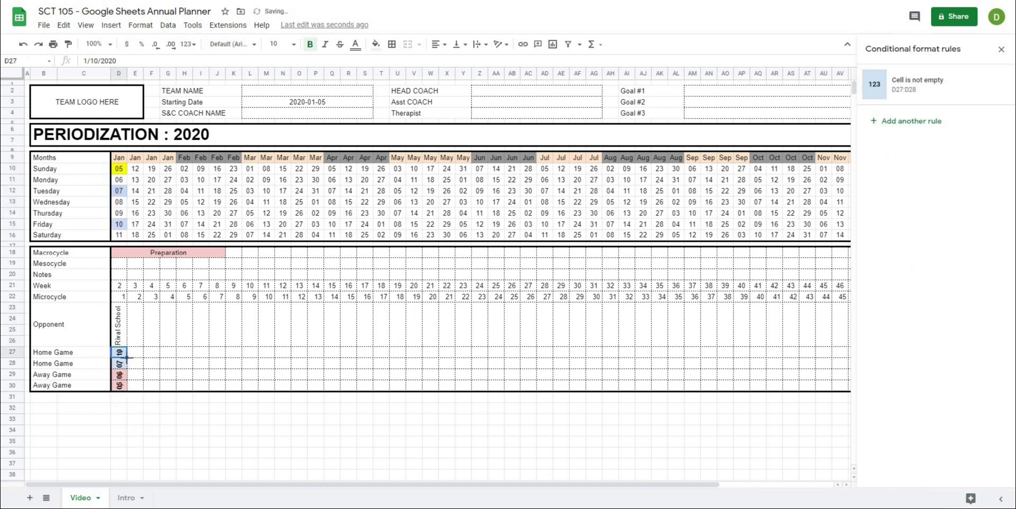
{"action": "double_click", "coordinate": [127, 353]}
{"action": "left_click", "coordinate": [130, 448]}
{"action": "double_click", "coordinate": [121, 353]}
{"action": "left_click", "coordinate": [127, 373]}
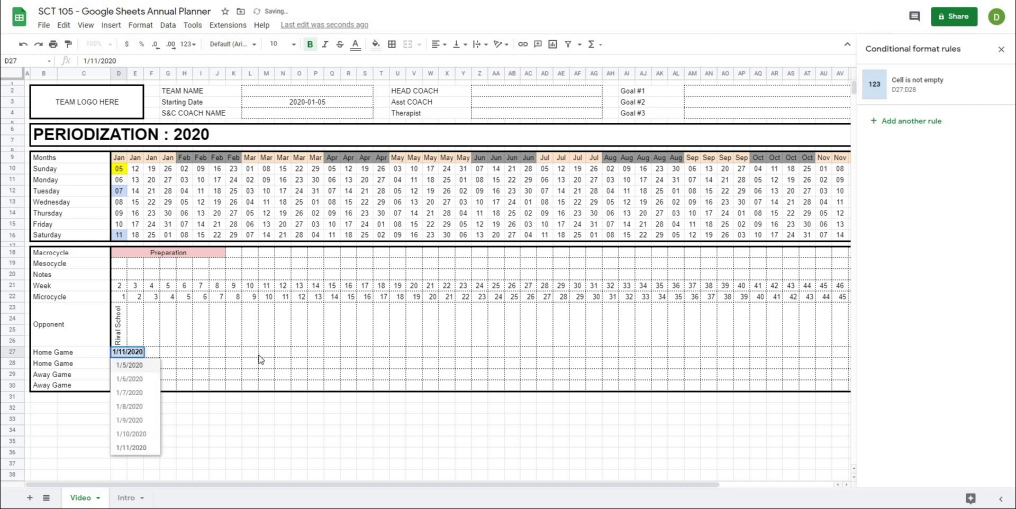
{"action": "left_click", "coordinate": [258, 354]}
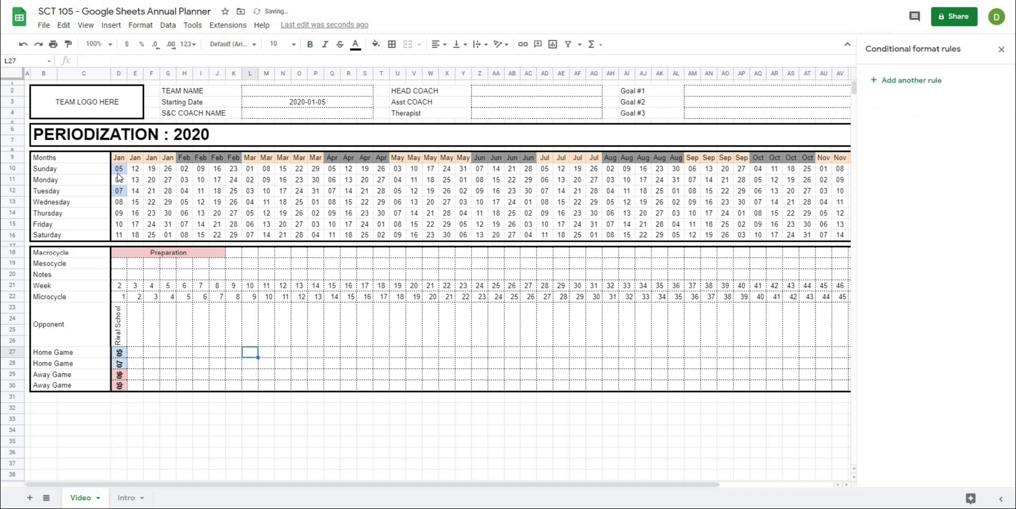
Add a second conditional format rule to calendar dates D10:D16 with the custom formula =or(d10 = d$29, d10 = d$30).
{"action": "left_click_drag", "start_coordinate": [119, 168], "coordinate": [122, 235]}
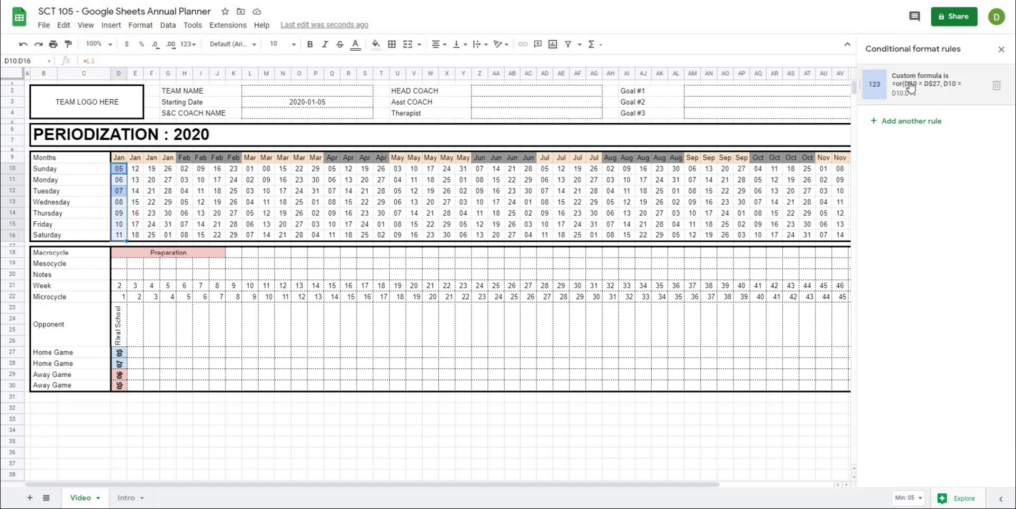
{"action": "left_click", "coordinate": [897, 122]}
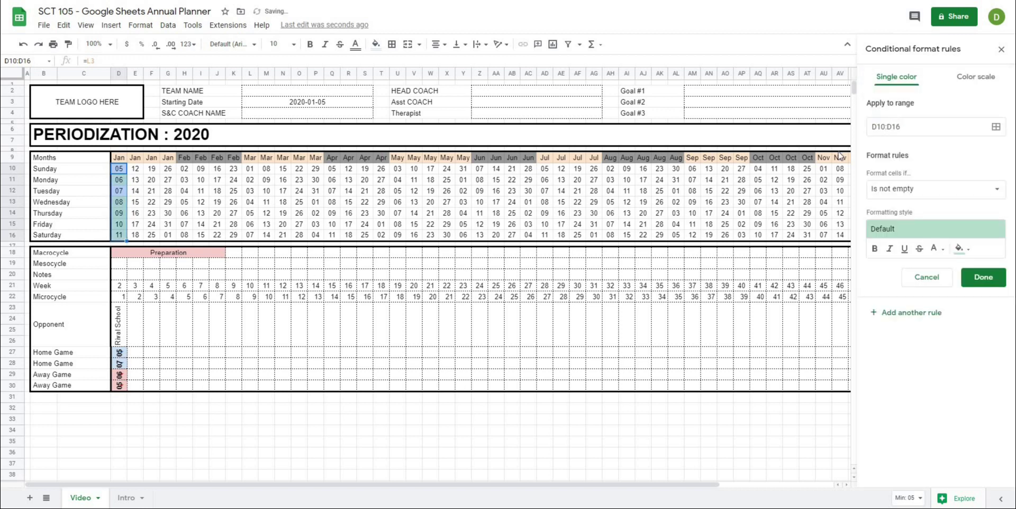
{"action": "left_click", "coordinate": [910, 191]}
{"action": "scroll", "coordinate": [915, 433], "scroll_direction": "down", "scroll_amount": 1}
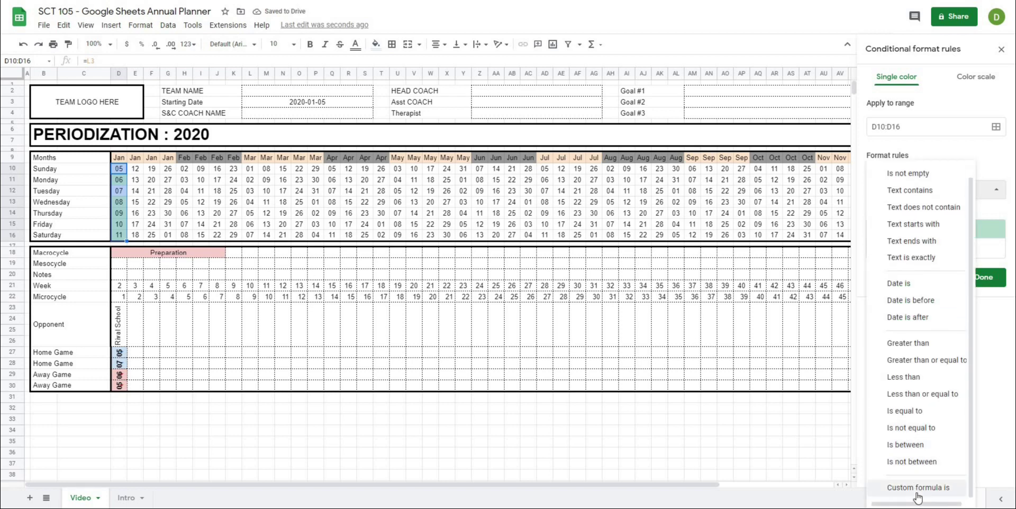
{"action": "left_click", "coordinate": [917, 487]}
{"action": "left_click", "coordinate": [893, 213]}
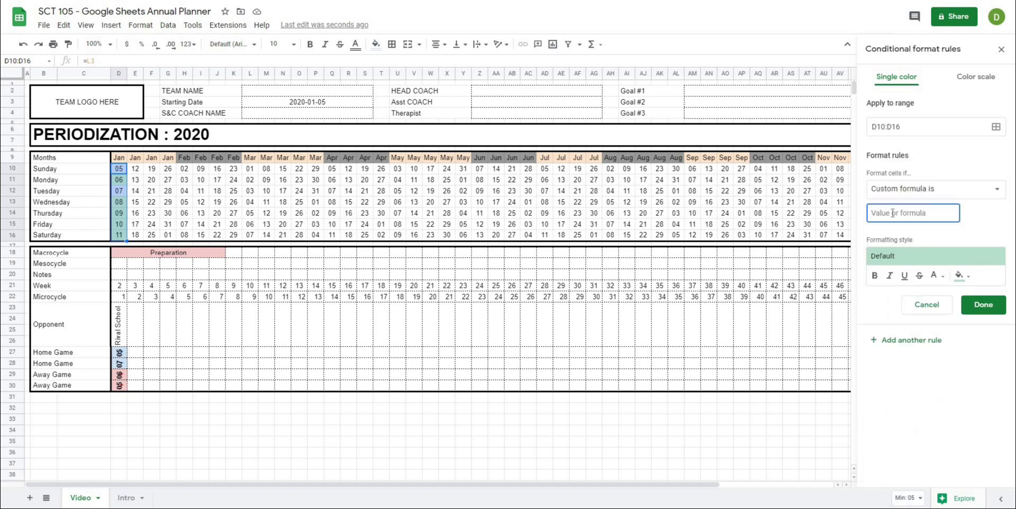
{"action": "type", "text": "= d$29, d10 = d$"}
{"action": "type", "text": "30)"}
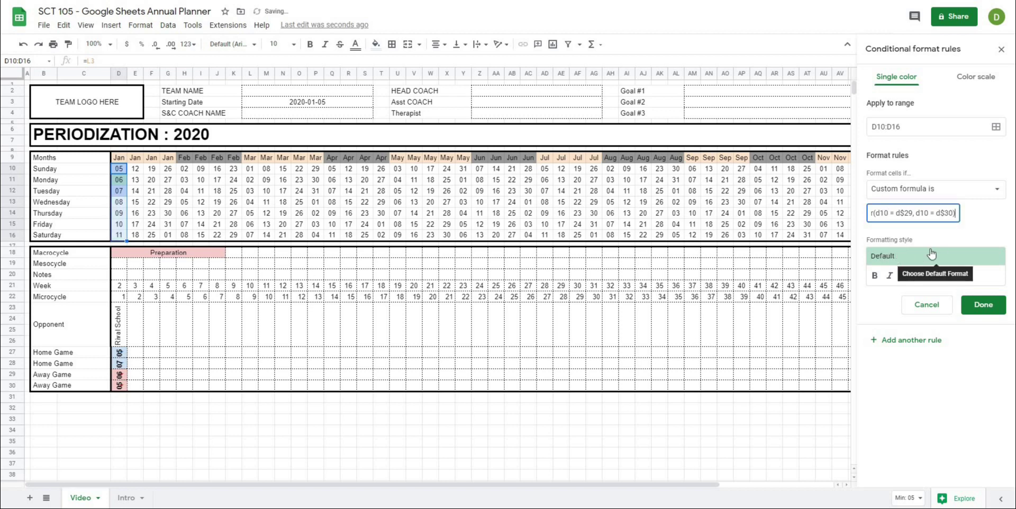
Give the away-game formula rule a light red fill, one shade darker than the Away Game cells, and save it.
{"action": "left_click", "coordinate": [960, 276]}
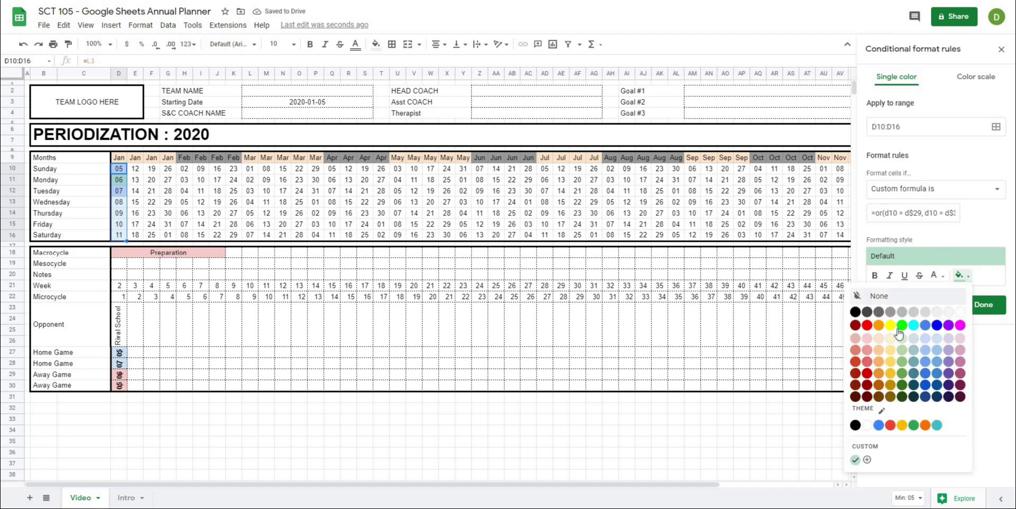
{"action": "left_click", "coordinate": [867, 351]}
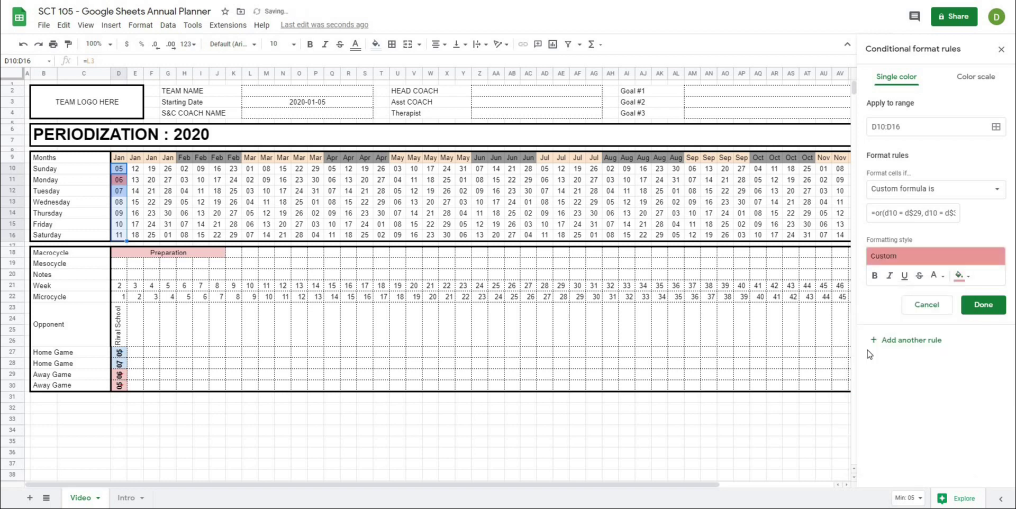
{"action": "left_click", "coordinate": [984, 305]}
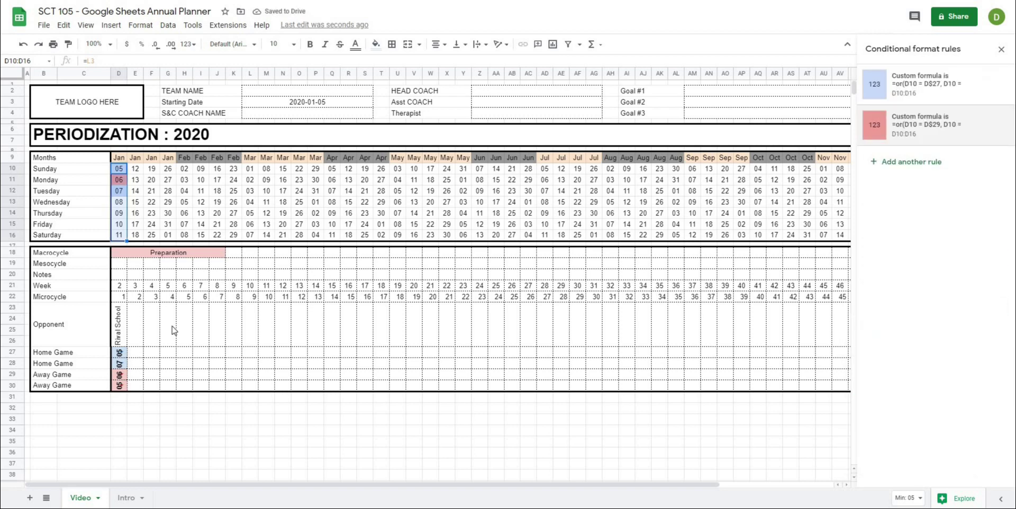
Set Away Game cell D30 to 1/11/2020 to test the away-game highlighting.
{"action": "left_click", "coordinate": [172, 330]}
{"action": "double_click", "coordinate": [119, 385]}
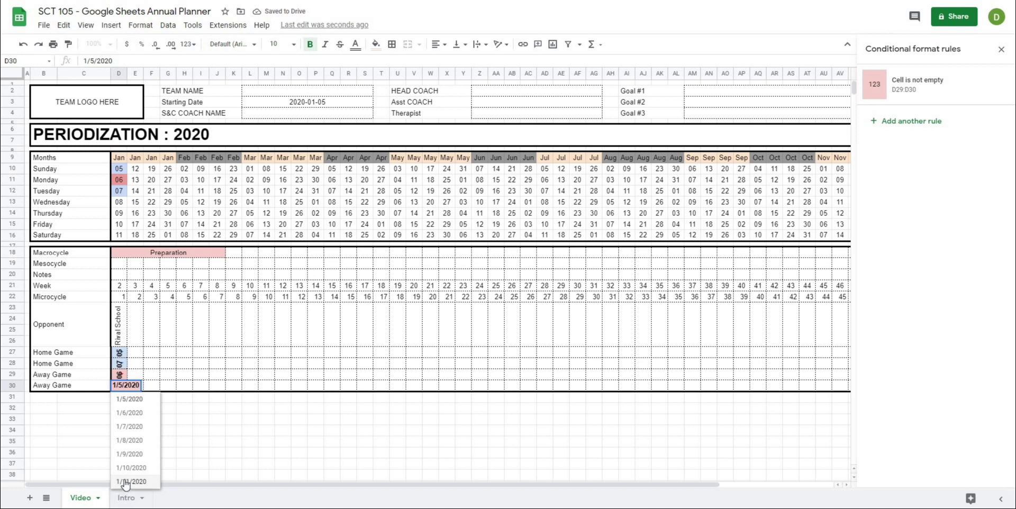
{"action": "left_click", "coordinate": [155, 444]}
{"action": "left_click", "coordinate": [238, 342]}
{"action": "left_click", "coordinate": [313, 364]}
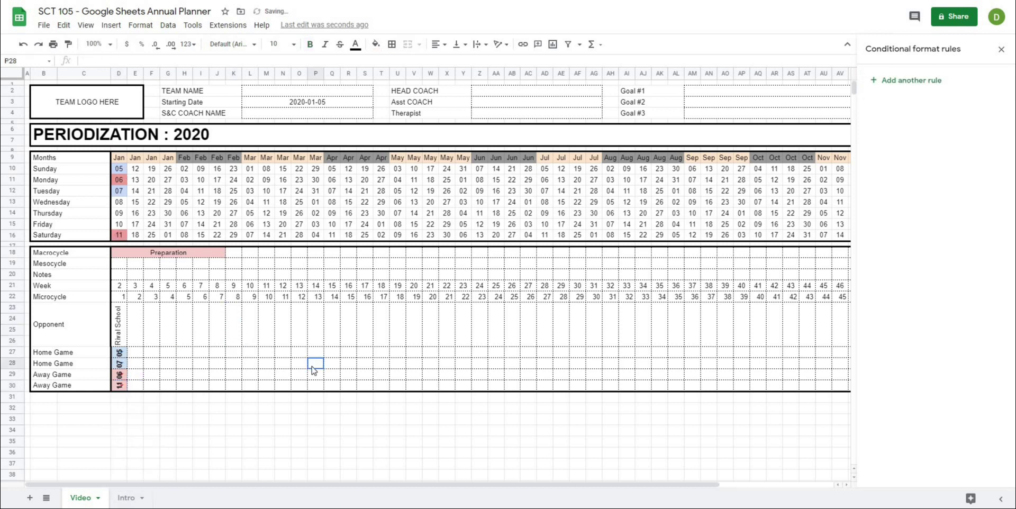
Change Home Game cell D27 to 1/7/2020 and finally to 1/8/2020 to test the calendar highlighting.
{"action": "double_click", "coordinate": [120, 357]}
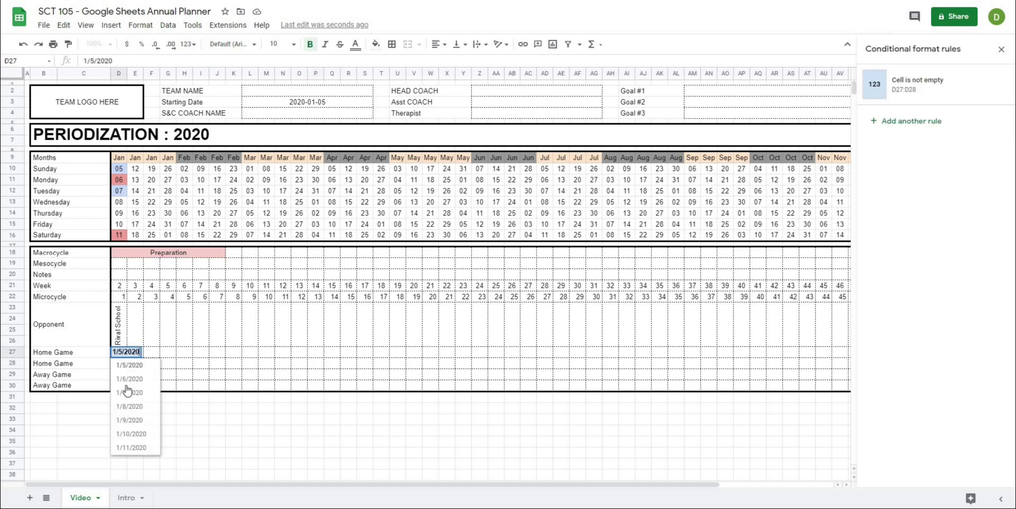
{"action": "left_click", "coordinate": [129, 398]}
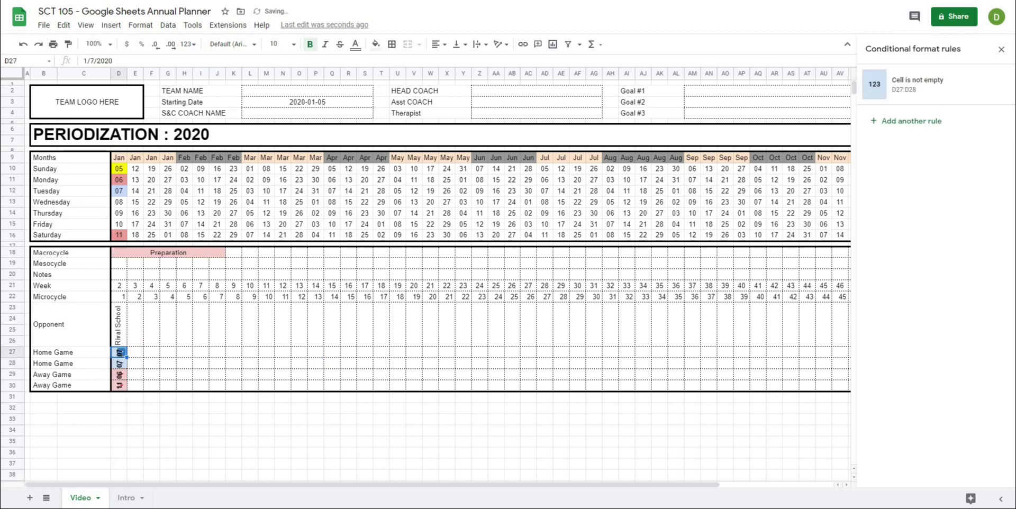
{"action": "double_click", "coordinate": [122, 348]}
{"action": "left_click", "coordinate": [135, 411]}
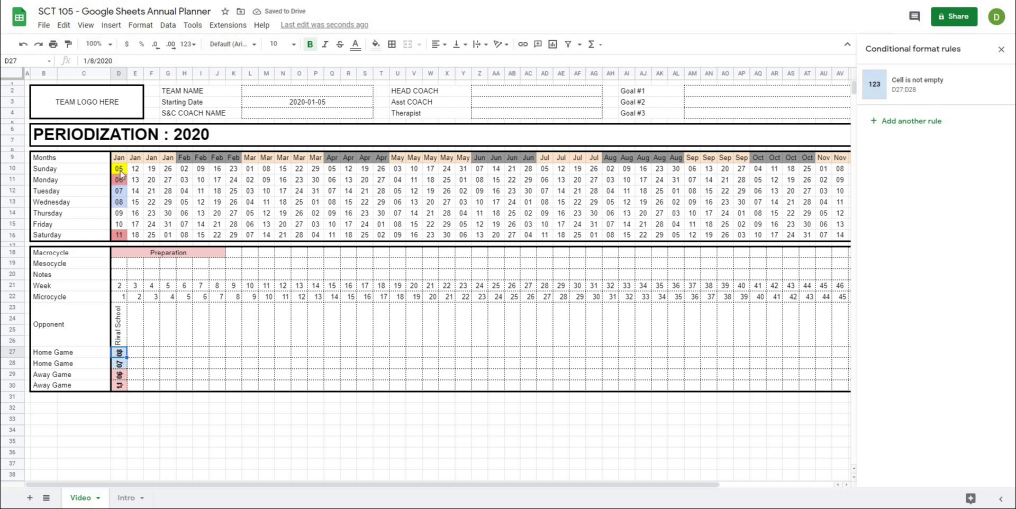
{"action": "left_click", "coordinate": [185, 342]}
Fill the game cells D27:D30 across the remaining weeks through column BD.
{"action": "left_click", "coordinate": [120, 285]}
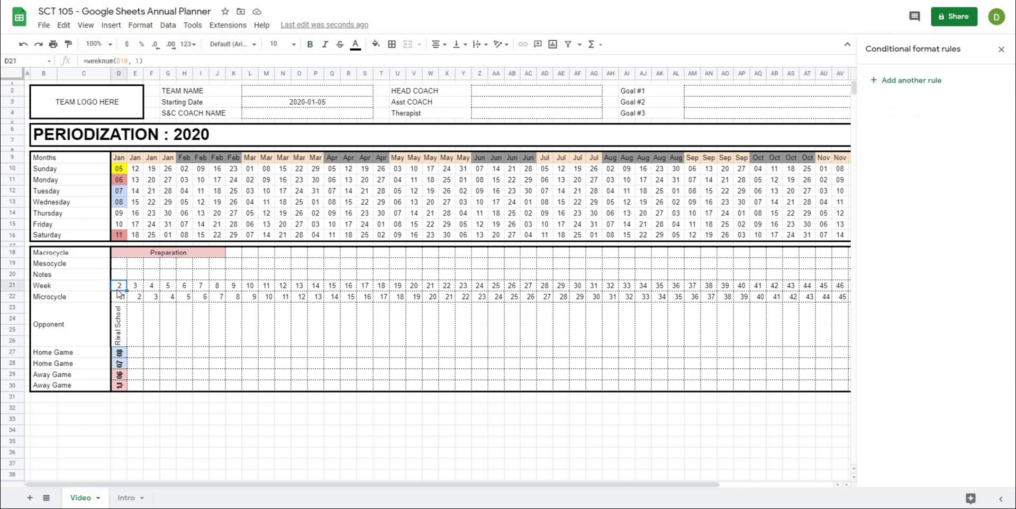
{"action": "left_click", "coordinate": [124, 362]}
{"action": "key", "text": "ctrl+z"}
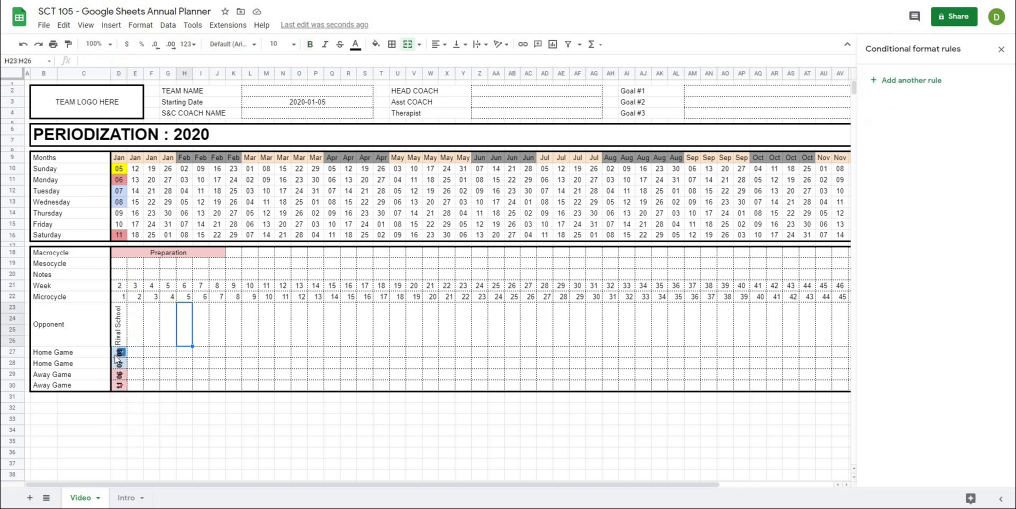
{"action": "left_click_drag", "start_coordinate": [119, 352], "coordinate": [127, 391]}
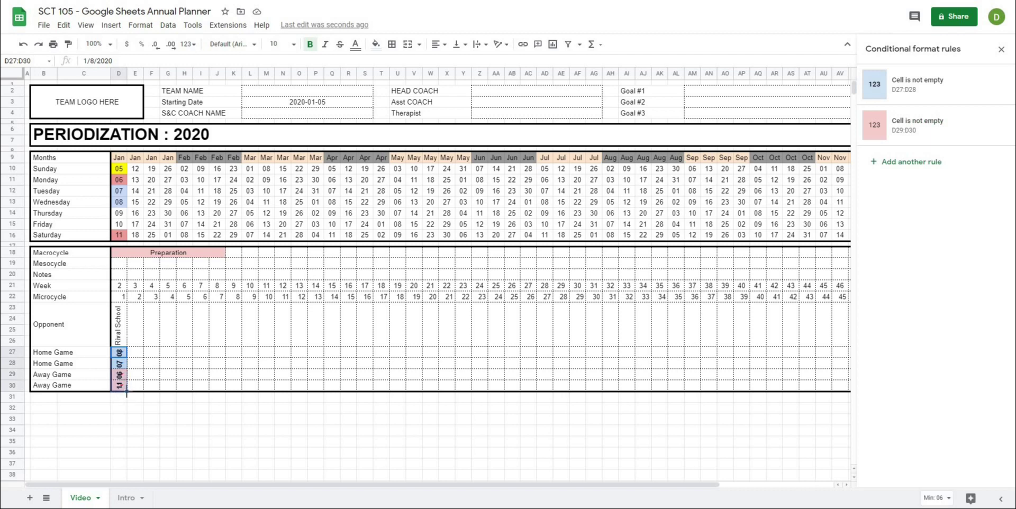
{"action": "scroll", "coordinate": [841, 392], "scroll_direction": "right", "scroll_amount": 3}
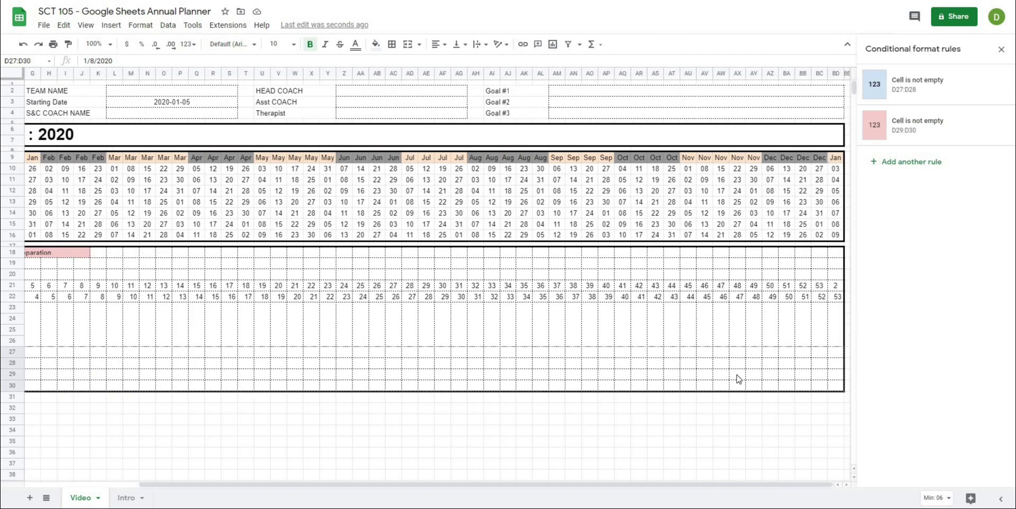
{"action": "key", "text": "ctrl+z"}
{"action": "key", "text": "ctrl+z"}
{"action": "key", "text": "ctrl+z"}
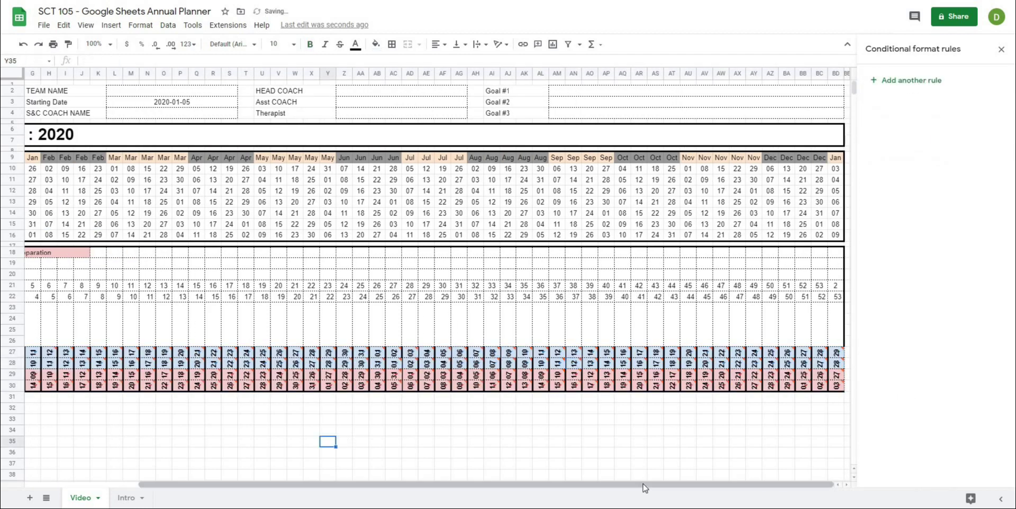
Check the date validation and dropdown in cell BD30, and clear the filled dates from E27:BD30.
{"action": "mouse_move", "coordinate": [836, 356]}
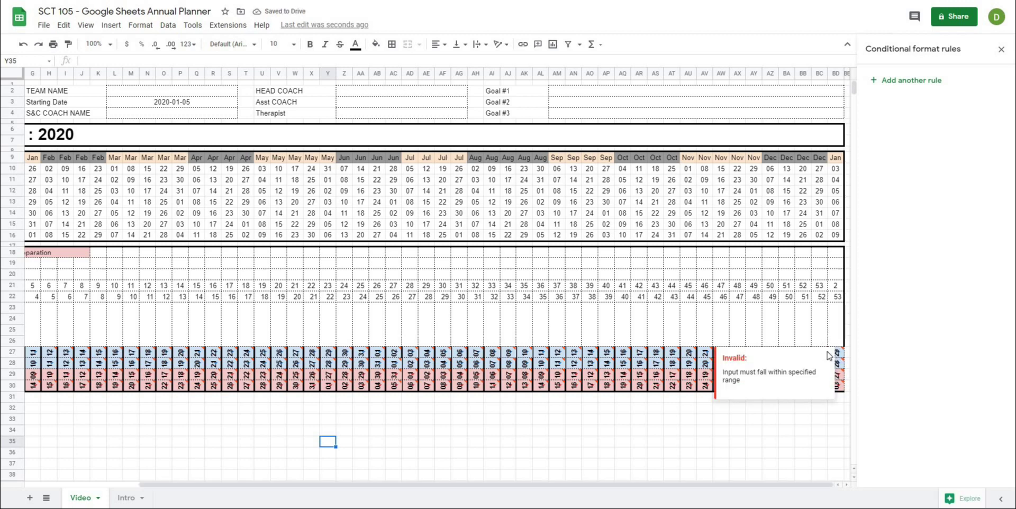
{"action": "left_click", "coordinate": [819, 324]}
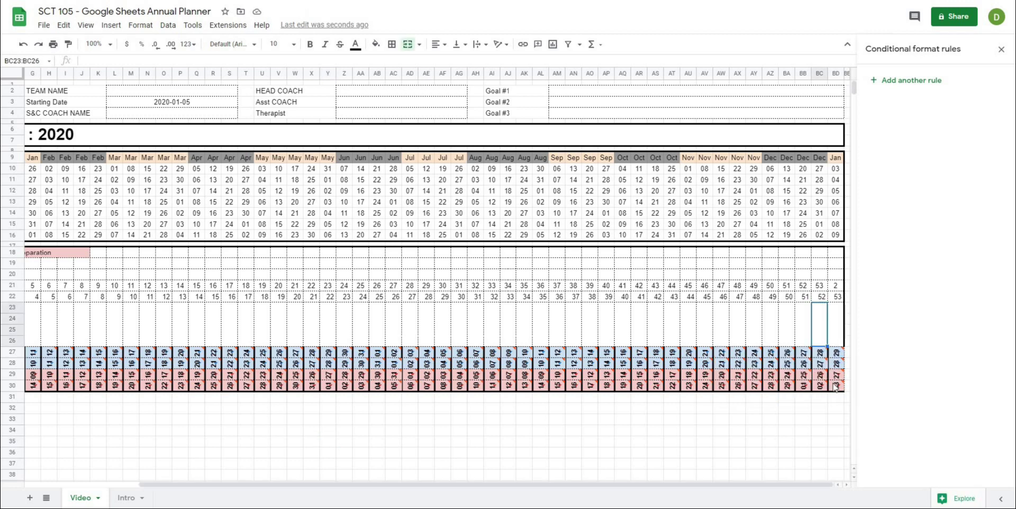
{"action": "mouse_move", "coordinate": [831, 362]}
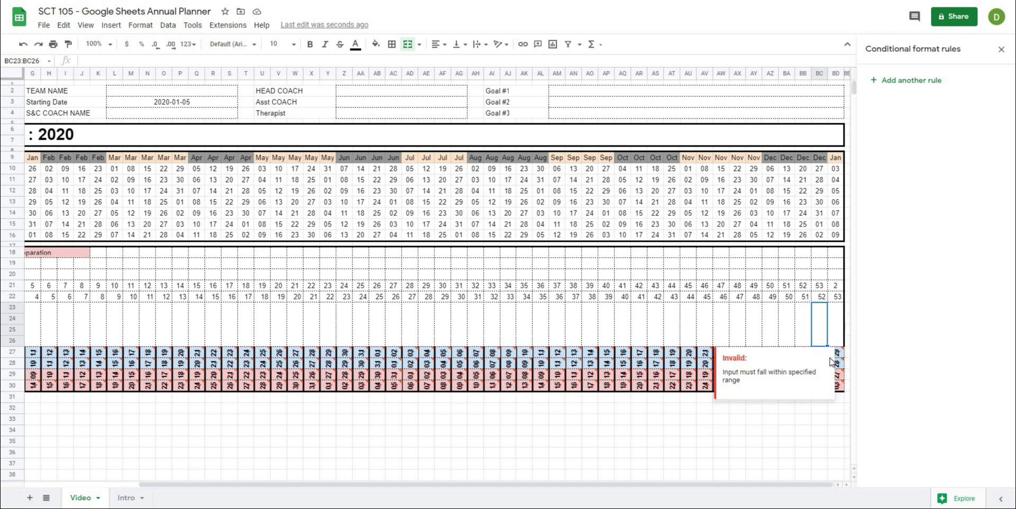
{"action": "double_click", "coordinate": [840, 390]}
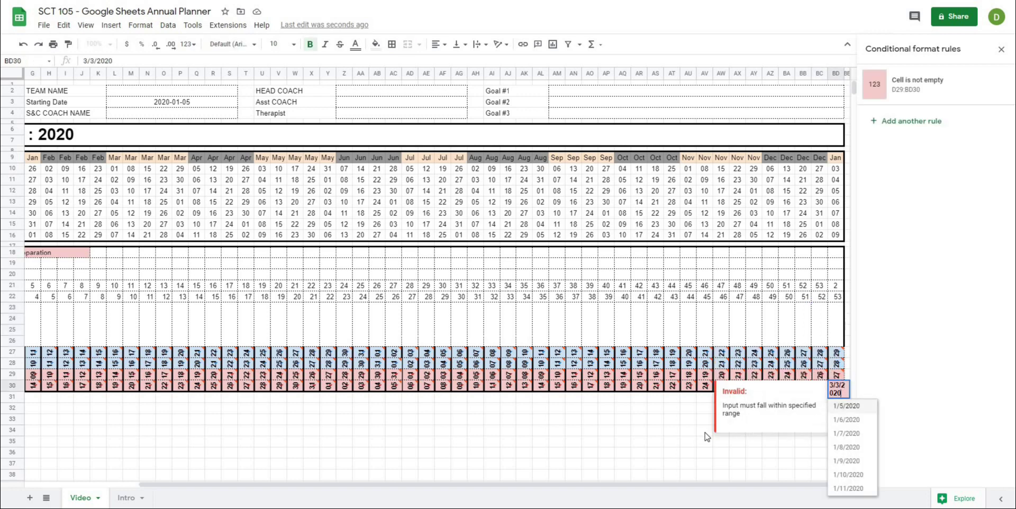
{"action": "left_click", "coordinate": [606, 431]}
{"action": "left_click_drag", "start_coordinate": [483, 487], "coordinate": [367, 487]}
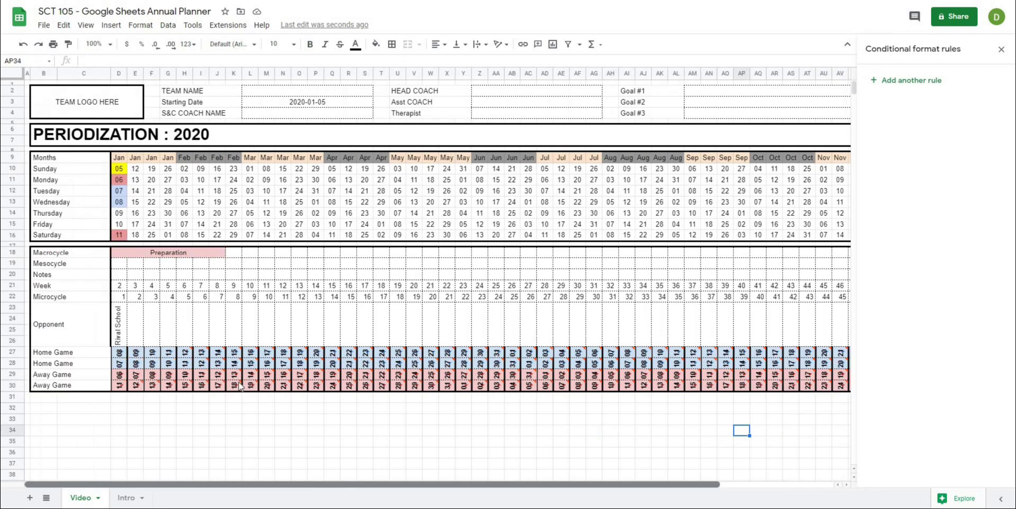
{"action": "left_click", "coordinate": [136, 352]}
{"action": "left_click_drag", "start_coordinate": [136, 392], "coordinate": [837, 388]}
{"action": "key", "text": "Delete"}
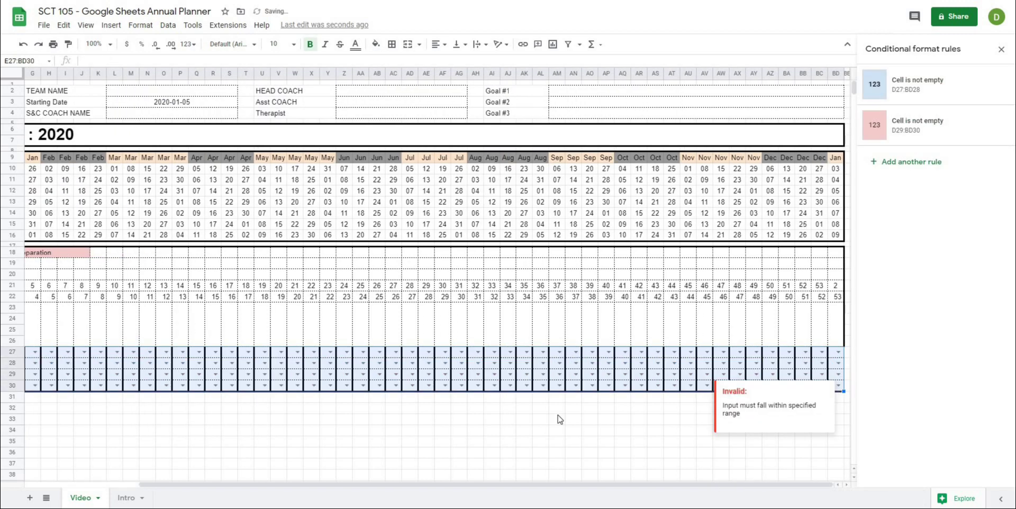
{"action": "left_click", "coordinate": [481, 442]}
{"action": "left_click_drag", "start_coordinate": [562, 488], "coordinate": [168, 274]}
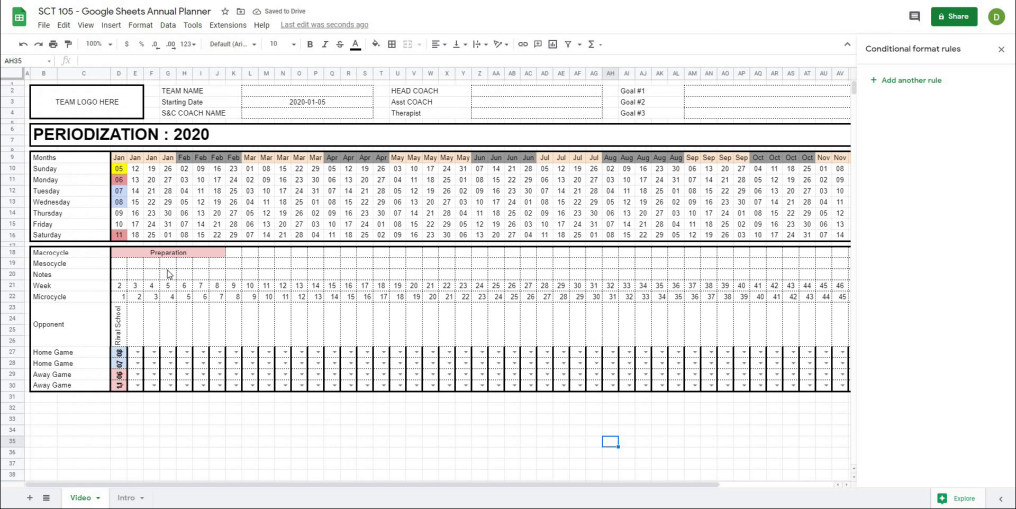
Reset the yellow fill color of calendar cell D10.
{"action": "left_click", "coordinate": [121, 171]}
{"action": "left_click", "coordinate": [375, 44]}
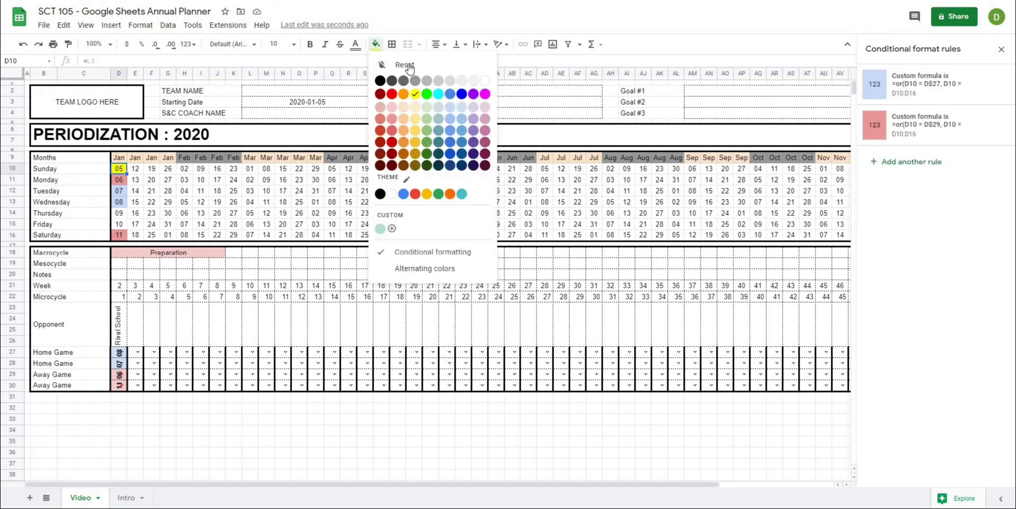
{"action": "key", "text": "ctrl+z"}
Copy calendar dates D10:D16 and paste only their format onto E10:BD16.
{"action": "left_click_drag", "start_coordinate": [119, 170], "coordinate": [120, 238]}
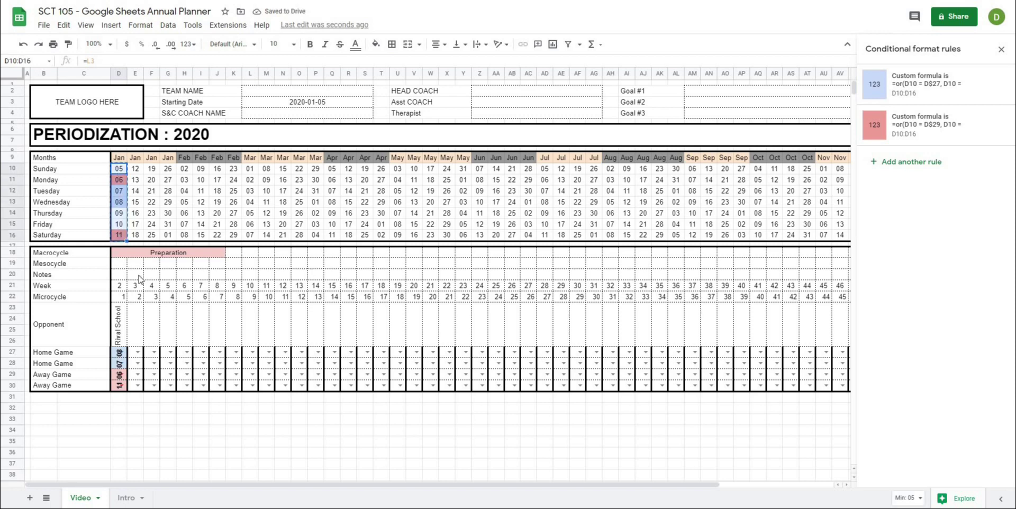
{"action": "left_click_drag", "start_coordinate": [135, 169], "coordinate": [905, 234]}
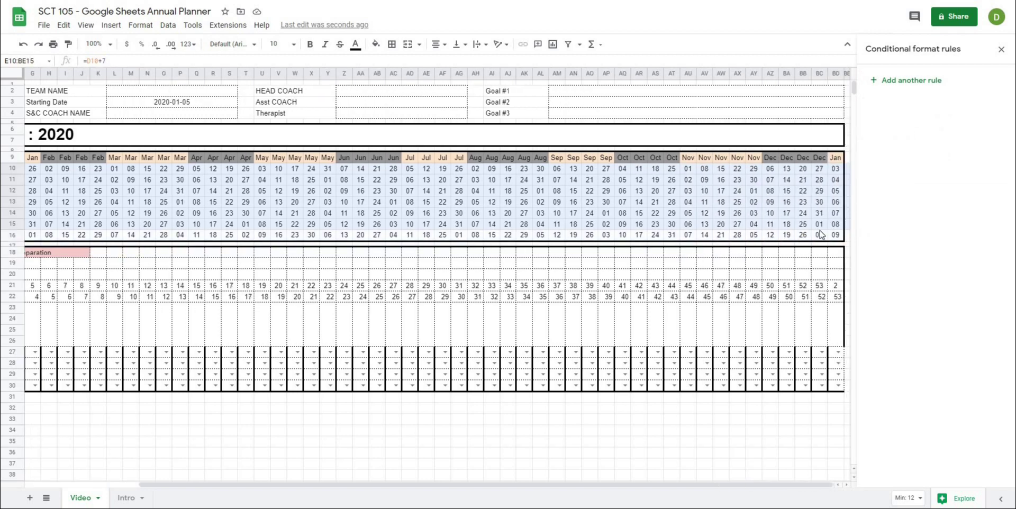
{"action": "left_click_drag", "start_coordinate": [820, 235], "coordinate": [833, 239]}
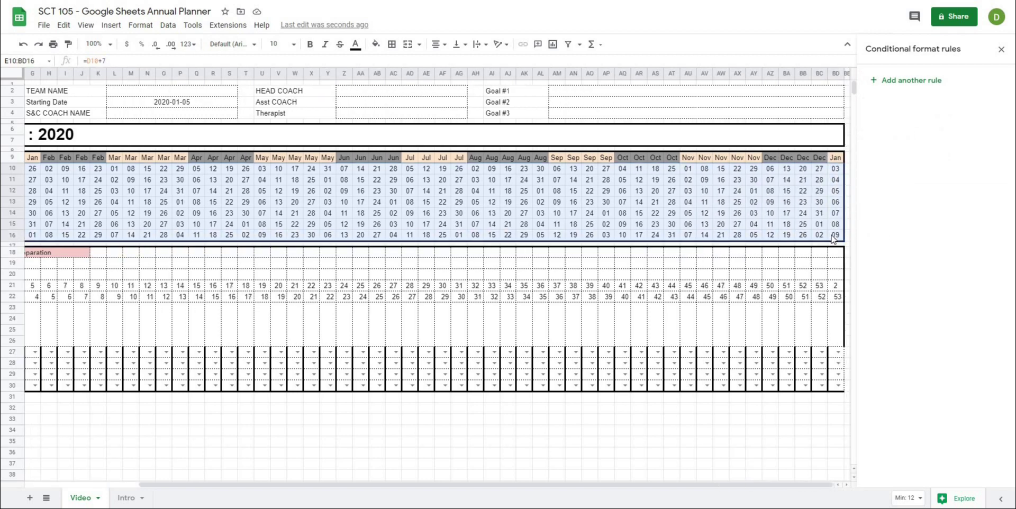
{"action": "right_click", "coordinate": [834, 239]}
{"action": "mouse_move", "coordinate": [868, 297]}
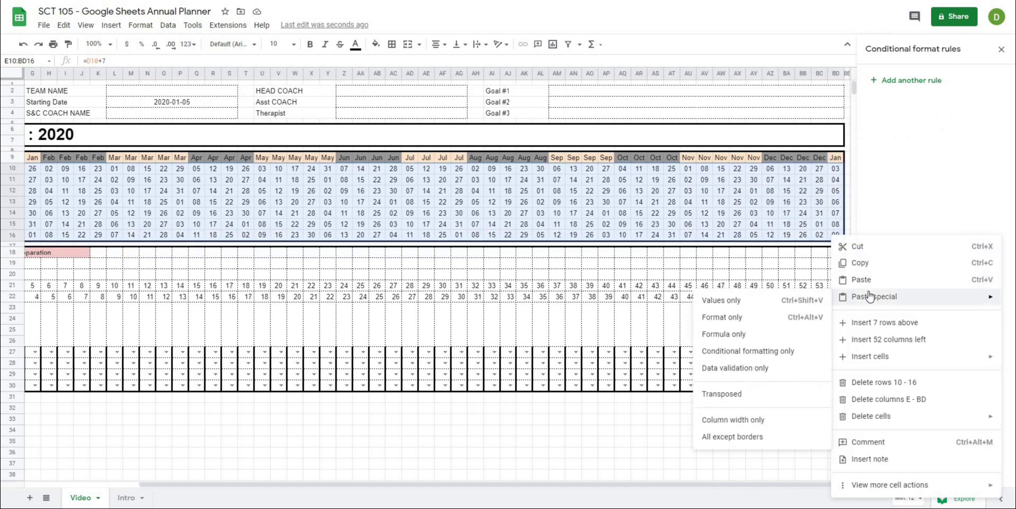
{"action": "left_click", "coordinate": [744, 318]}
{"action": "left_click", "coordinate": [654, 340]}
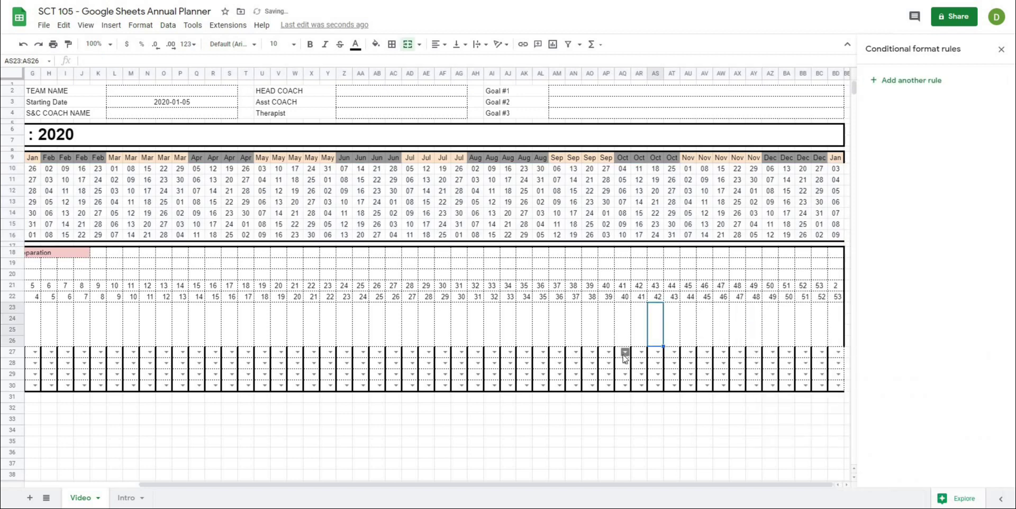
Choose 1/5/2020 from the dropdown of Home Game cell AQ27.
{"action": "left_click", "coordinate": [625, 352]}
{"action": "left_click", "coordinate": [625, 366]}
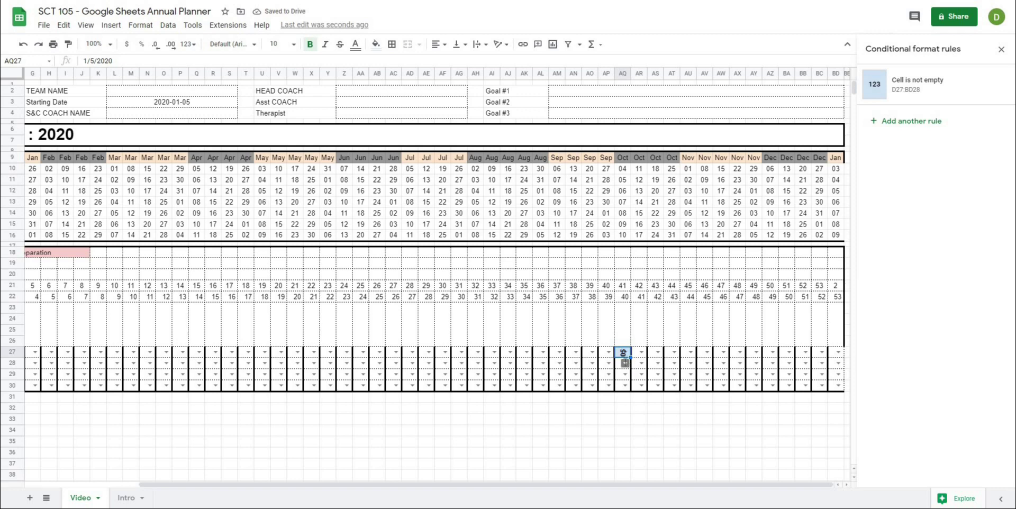
Choose 1/6/2020 from the dropdown of Home Game cell AQ28 and 1/5/2020 from that of Home Game cell E27.
{"action": "left_click", "coordinate": [626, 364]}
{"action": "left_click", "coordinate": [633, 390]}
{"action": "left_click", "coordinate": [624, 341]}
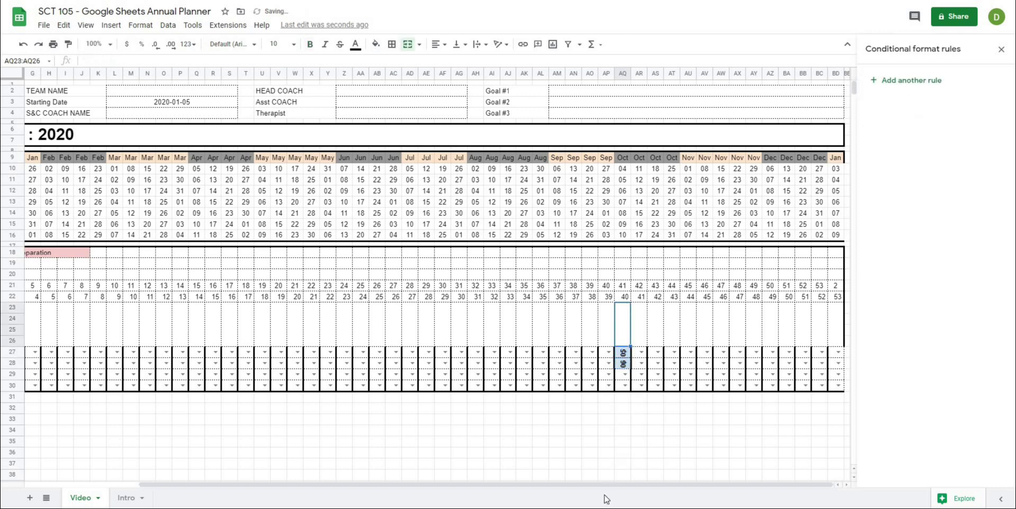
{"action": "scroll", "coordinate": [46, 154], "scroll_direction": "left", "scroll_amount": 5}
{"action": "left_click", "coordinate": [137, 352]}
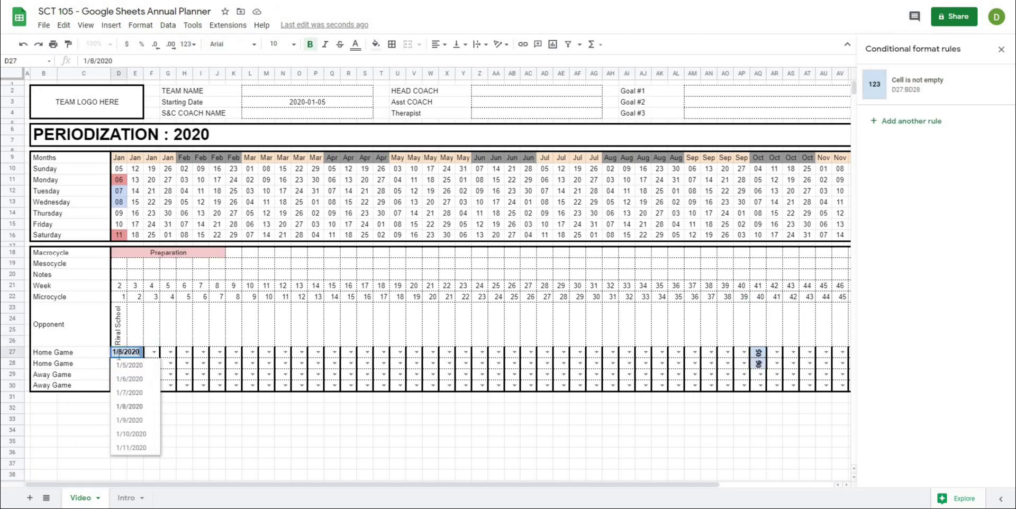
{"action": "left_click", "coordinate": [132, 365]}
Unlock the column references in the D10:D16 list range of the data validation for D27:D30, and save the rule.
{"action": "left_click_drag", "start_coordinate": [118, 389], "coordinate": [117, 359]}
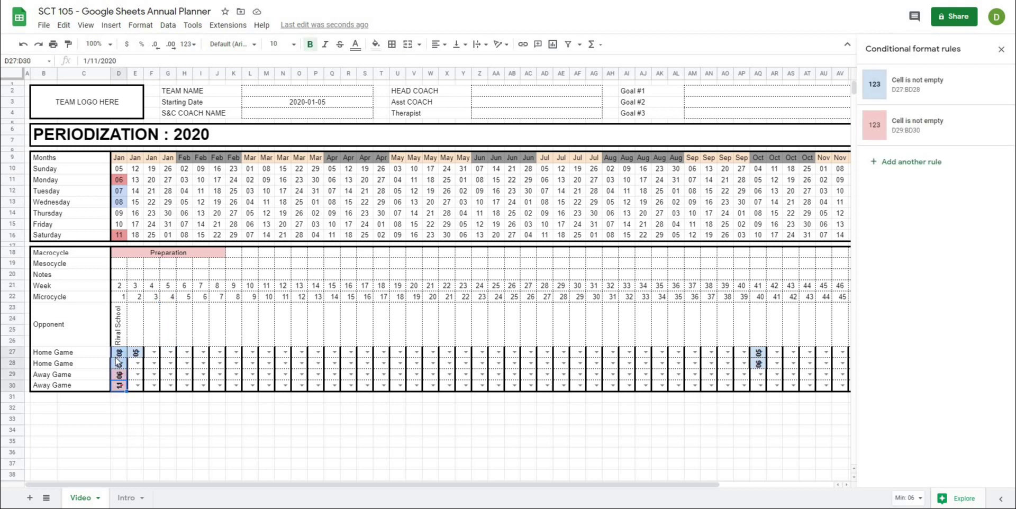
{"action": "left_click", "coordinate": [167, 26]}
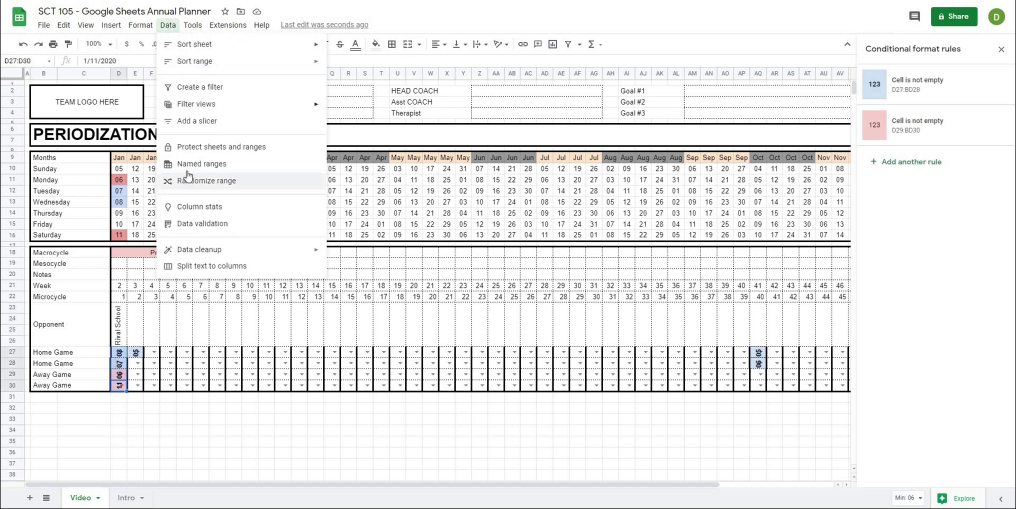
{"action": "left_click", "coordinate": [207, 225]}
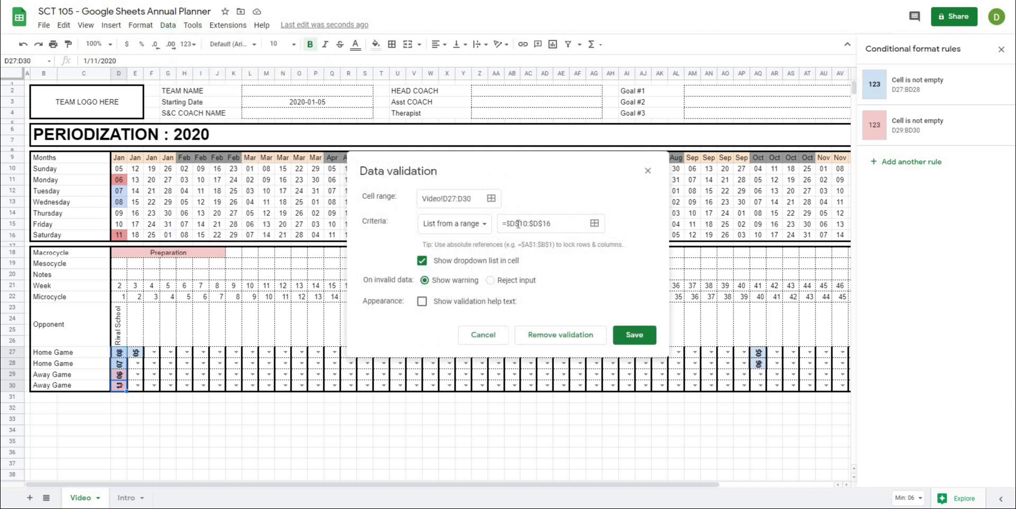
{"action": "left_click", "coordinate": [518, 224]}
{"action": "key", "text": "BackSpace"}
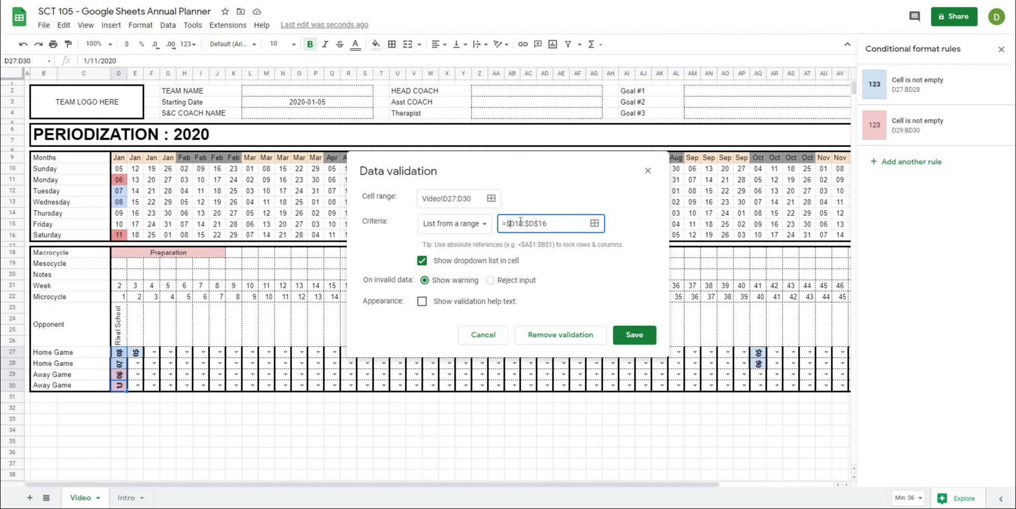
{"action": "key", "text": "BackSpace"}
{"action": "left_click", "coordinate": [637, 334]}
{"action": "left_click", "coordinate": [168, 419]}
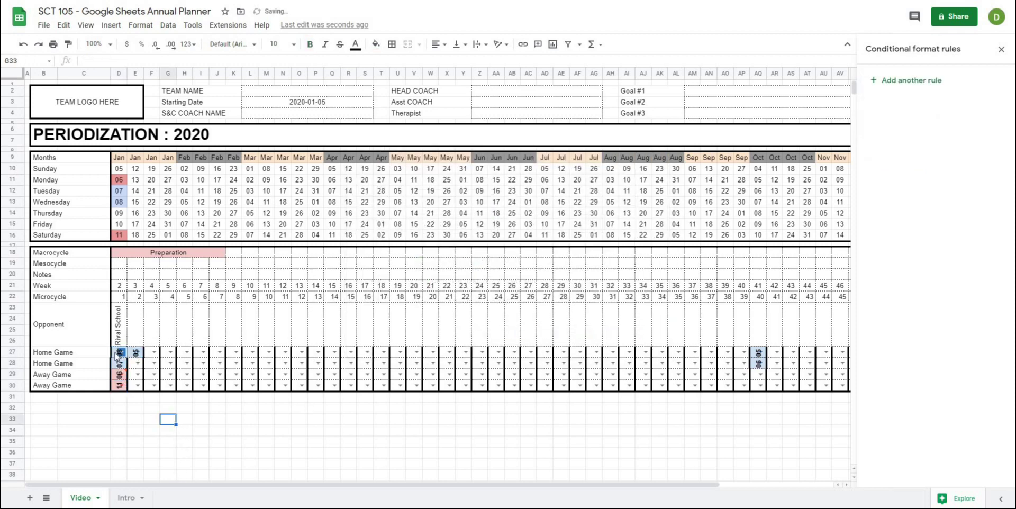
Autofill the Home and Away Game cells D27:D30 across all weeks to BD30.
{"action": "left_click_drag", "start_coordinate": [117, 353], "coordinate": [119, 386]}
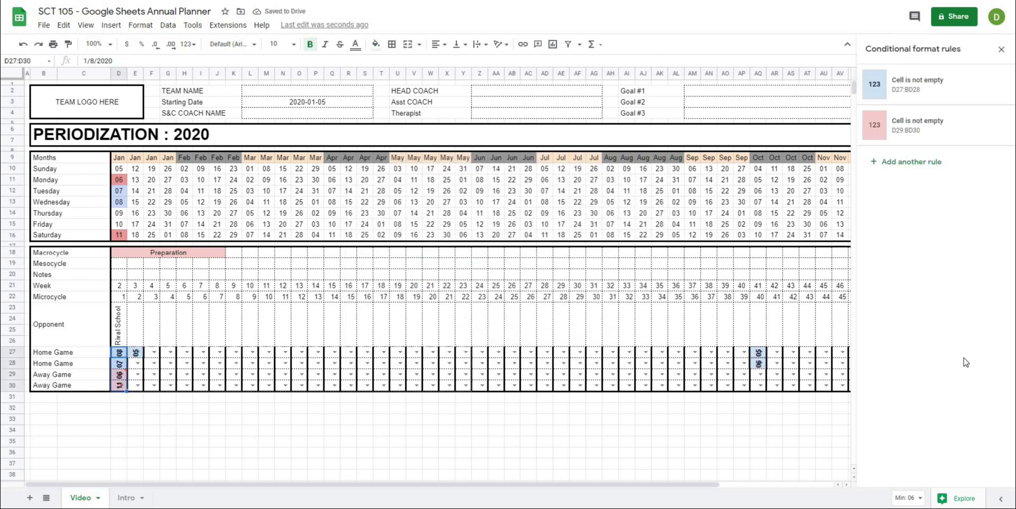
{"action": "scroll", "coordinate": [839, 374], "scroll_direction": "right", "scroll_amount": 3}
{"action": "left_click_drag", "start_coordinate": [770, 399], "coordinate": [628, 429]}
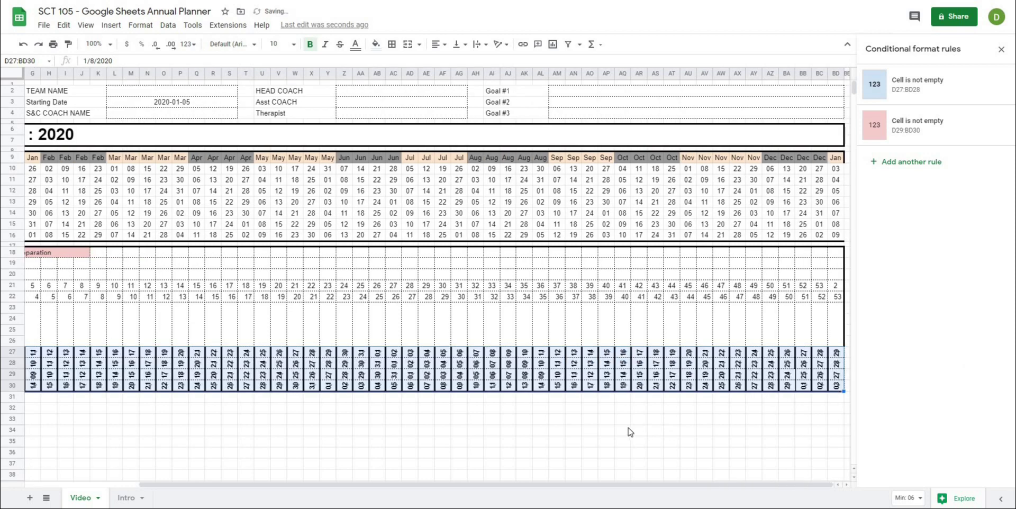
{"action": "left_click", "coordinate": [622, 430]}
Choose 6/14/2020 from the dropdown of Home Game cell AA27.
{"action": "double_click", "coordinate": [362, 352]}
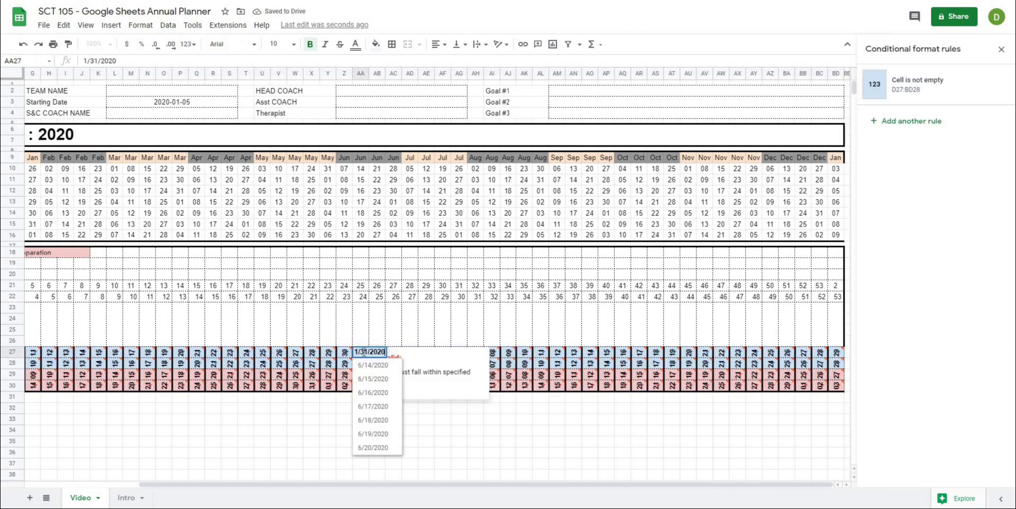
{"action": "left_click", "coordinate": [370, 366]}
{"action": "left_click", "coordinate": [331, 297]}
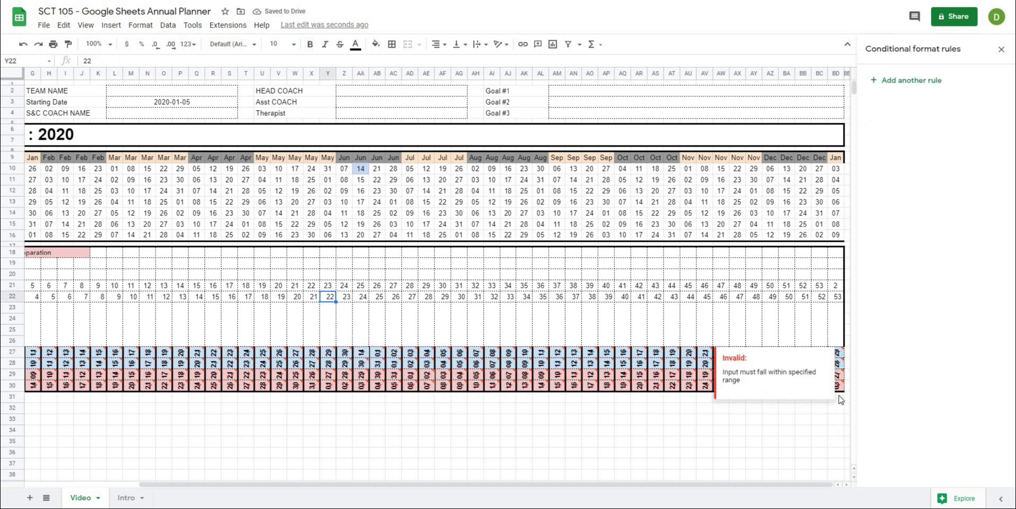
Clear the filled dates from the game rows in E27:BE30, keeping the dropdowns.
{"action": "left_click", "coordinate": [836, 430]}
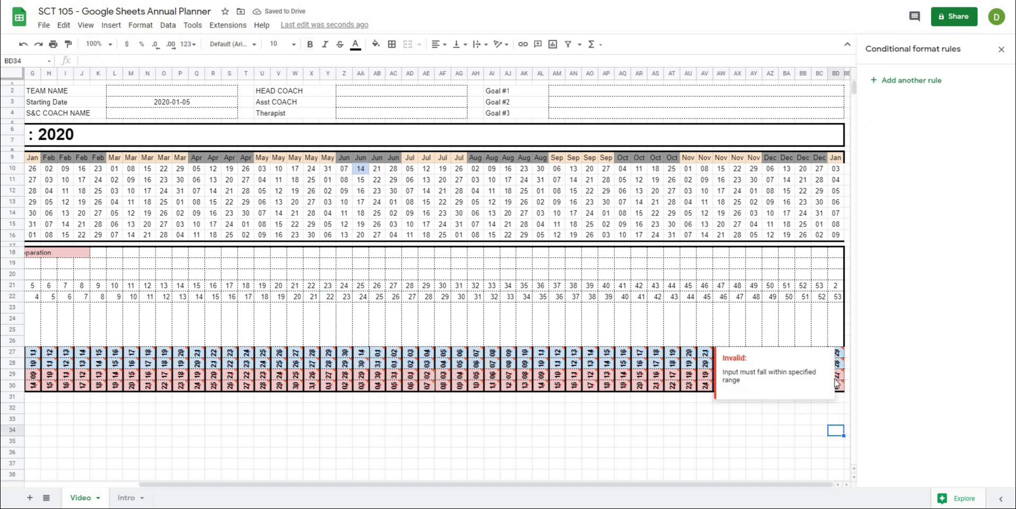
{"action": "left_click_drag", "start_coordinate": [846, 385], "coordinate": [140, 360]}
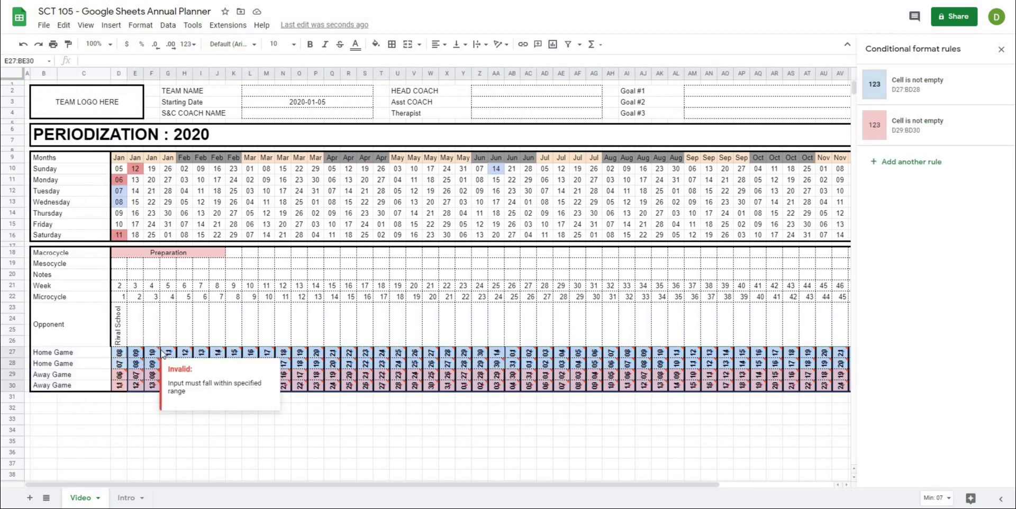
{"action": "key", "text": "Delete"}
{"action": "left_click", "coordinate": [401, 435]}
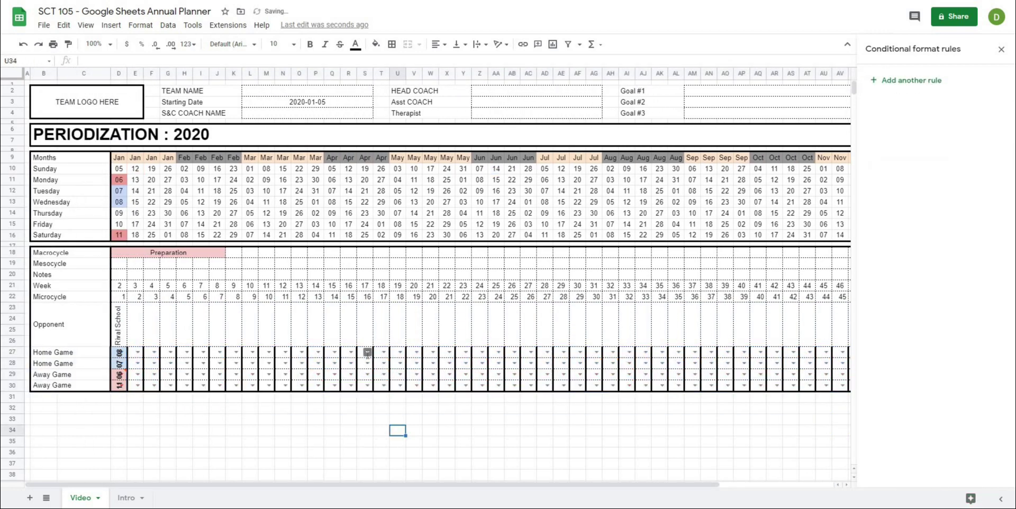
Choose 4/20/2020 for Home Game cell S27, and 4/22/2020 and 4/24/2020 for Away Game cells S29 and S30.
{"action": "left_click", "coordinate": [367, 353]}
{"action": "left_click", "coordinate": [371, 384]}
{"action": "left_click", "coordinate": [367, 374]}
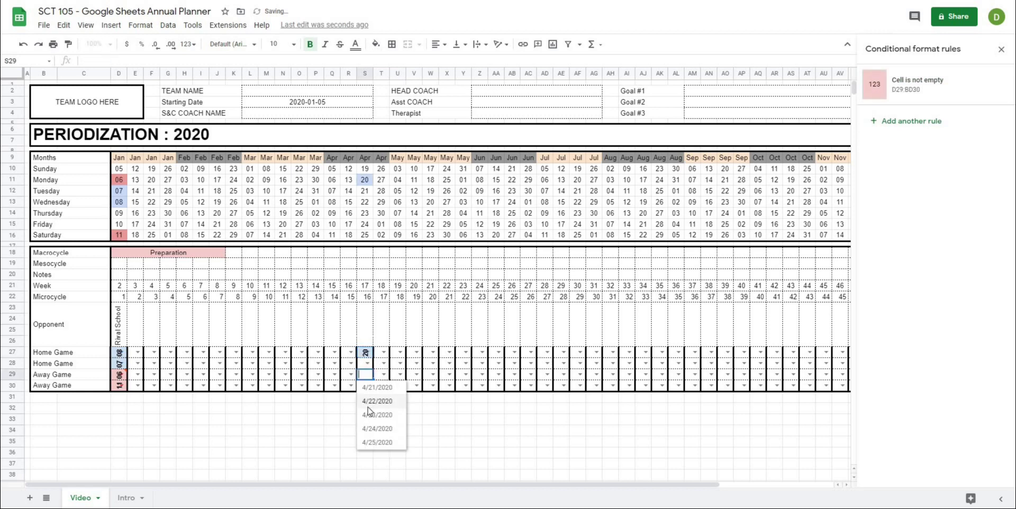
{"action": "left_click", "coordinate": [369, 404]}
{"action": "left_click", "coordinate": [368, 386]}
{"action": "left_click", "coordinate": [373, 427]}
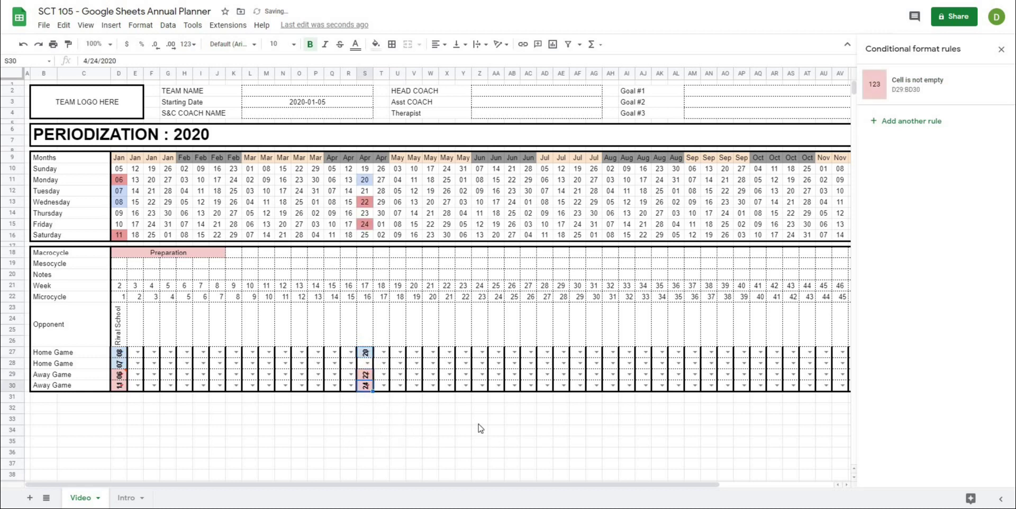
{"action": "left_click", "coordinate": [528, 430]}
{"action": "left_click", "coordinate": [197, 430]}
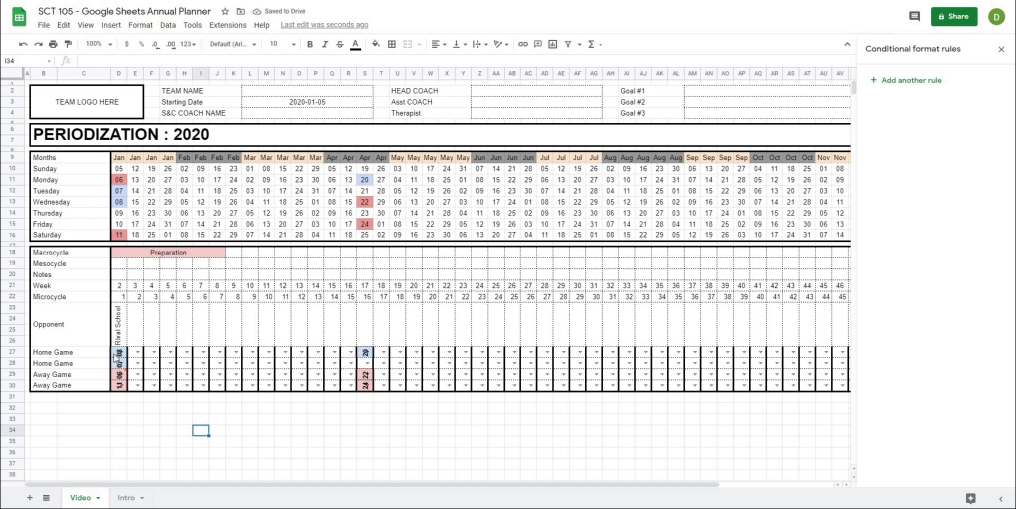
Apply dashed inner borders to the whole planning block D18:BD30.
{"action": "left_click_drag", "start_coordinate": [126, 325], "coordinate": [136, 375]}
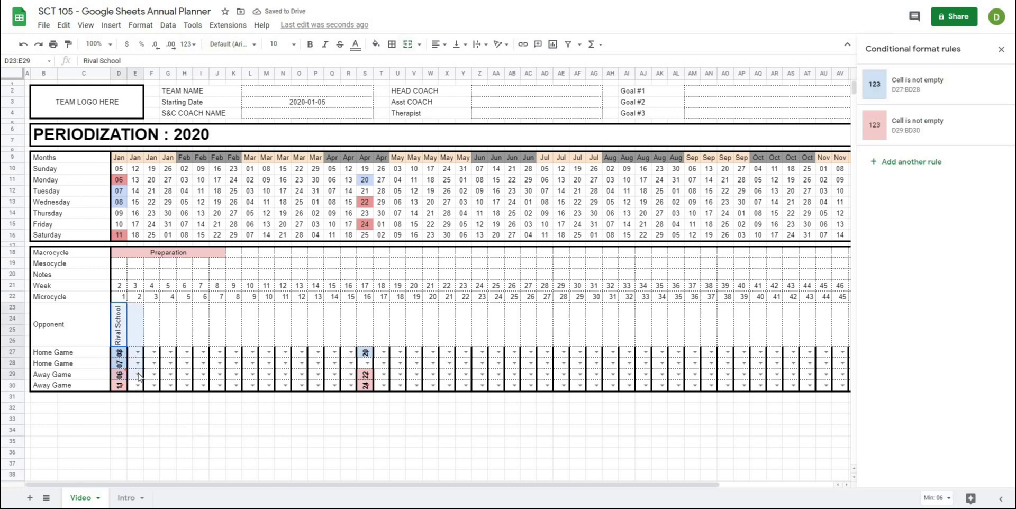
{"action": "scroll", "coordinate": [496, 468], "scroll_direction": "right", "scroll_amount": 3}
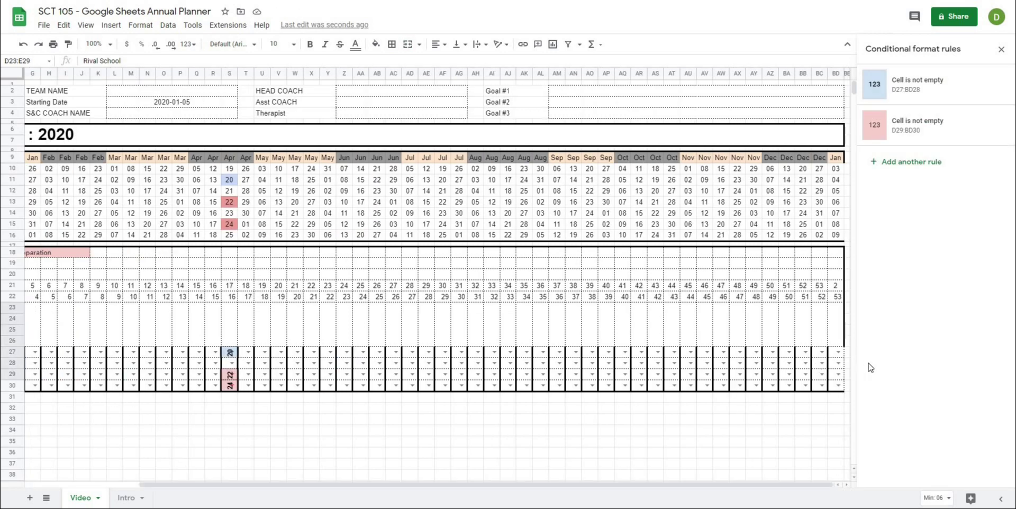
{"action": "left_click_drag", "start_coordinate": [836, 385], "coordinate": [92, 253]}
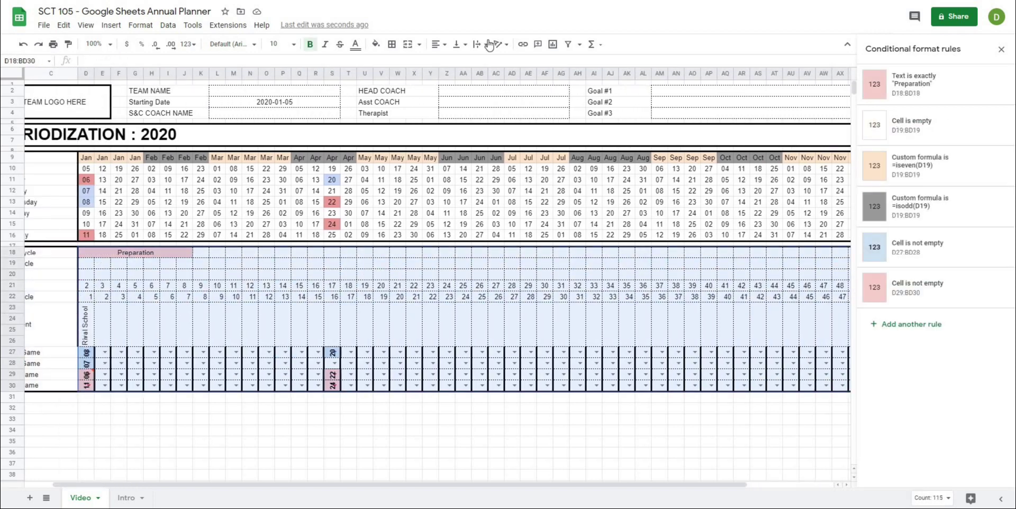
{"action": "left_click", "coordinate": [392, 45]}
{"action": "left_click", "coordinate": [410, 64]}
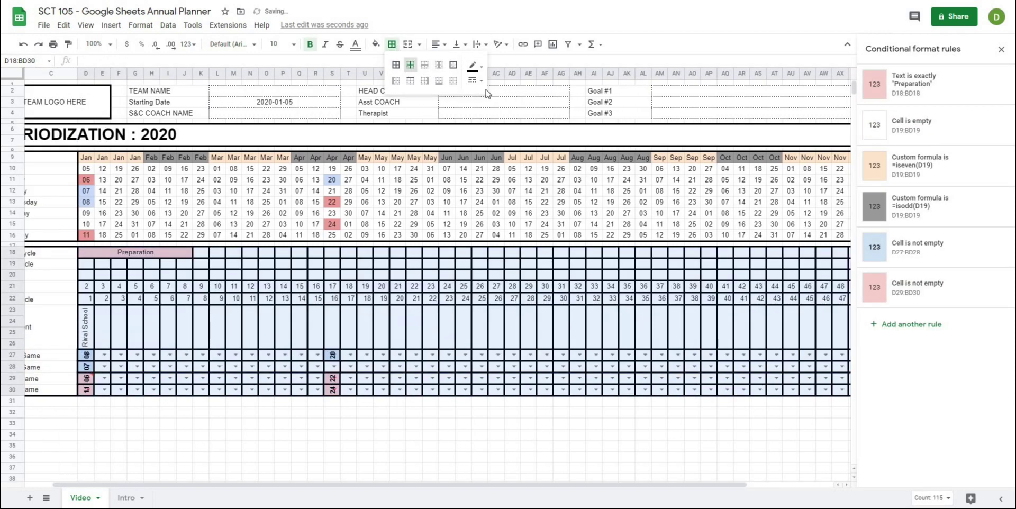
{"action": "left_click", "coordinate": [474, 80]}
{"action": "left_click", "coordinate": [496, 138]}
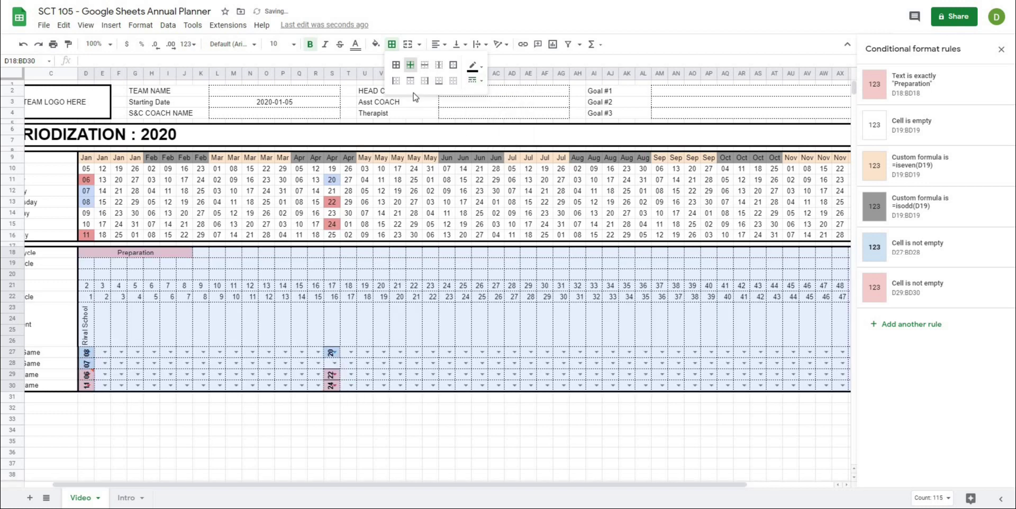
Apply a thick outer border around the planning block D18:BD30.
{"action": "left_click", "coordinate": [453, 65]}
{"action": "left_click", "coordinate": [474, 80]}
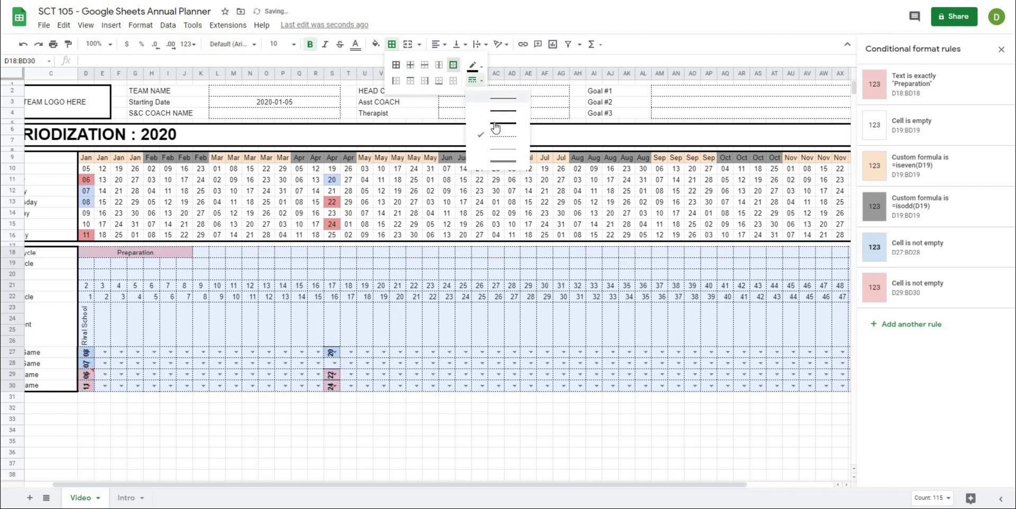
{"action": "left_click", "coordinate": [495, 125]}
{"action": "left_click", "coordinate": [349, 430]}
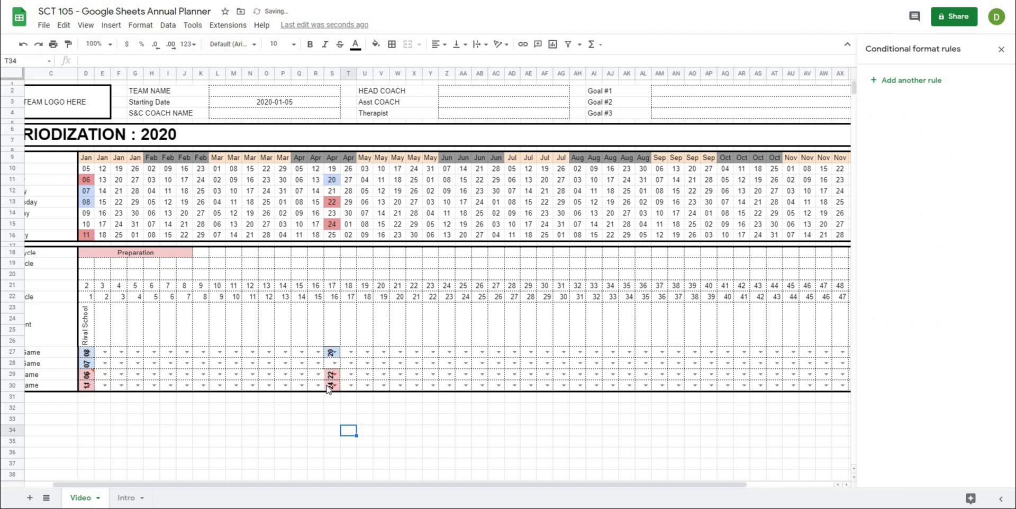
Clear the game dates from S27:S30.
{"action": "left_click_drag", "start_coordinate": [328, 390], "coordinate": [331, 352]}
{"action": "key", "text": "Delete"}
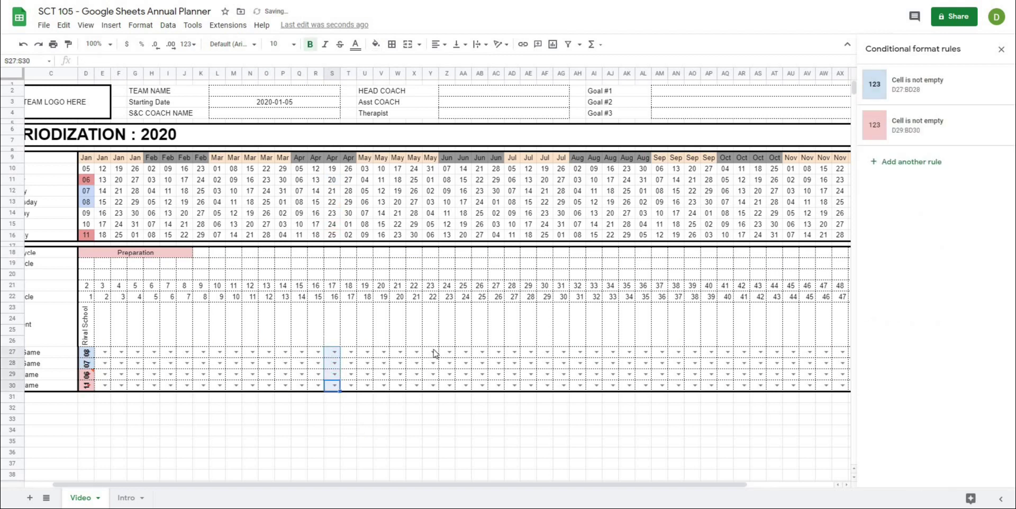
Choose 6/1/2020 and 6/5/2020 for Home Game cells Y27 and Y28, and 6/6/2020 for Away Game cell Y29.
{"action": "left_click", "coordinate": [433, 353]}
{"action": "left_click", "coordinate": [438, 380]}
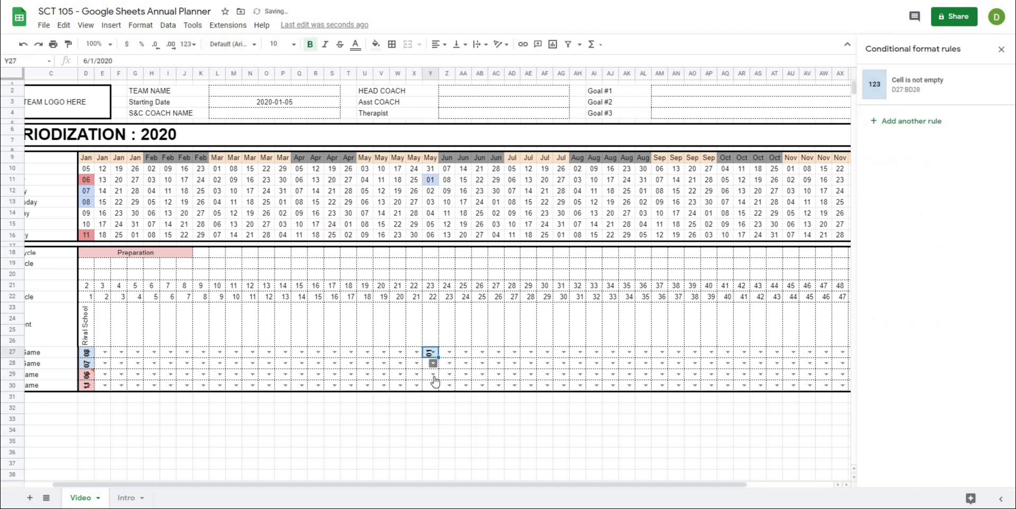
{"action": "left_click", "coordinate": [431, 364]}
{"action": "left_click", "coordinate": [441, 430]}
{"action": "left_click", "coordinate": [431, 374]}
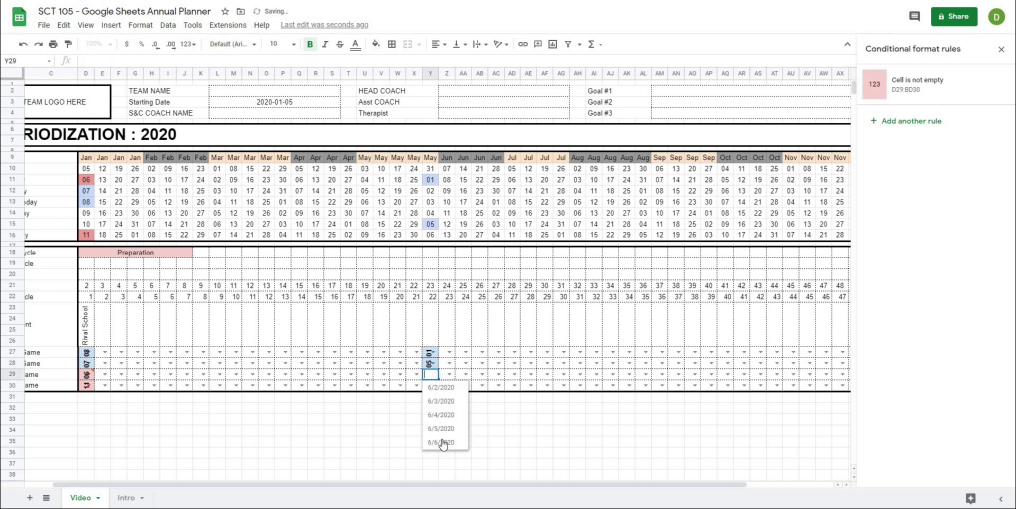
{"action": "left_click", "coordinate": [440, 447]}
{"action": "left_click", "coordinate": [560, 430]}
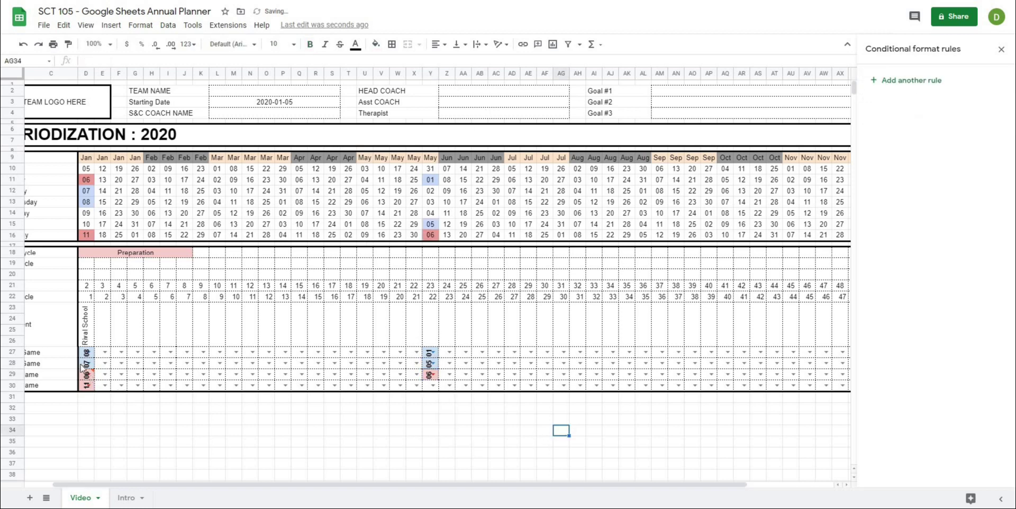
Deselect the game dates and close the conditional format rules.
{"action": "left_click_drag", "start_coordinate": [83, 359], "coordinate": [451, 386]}
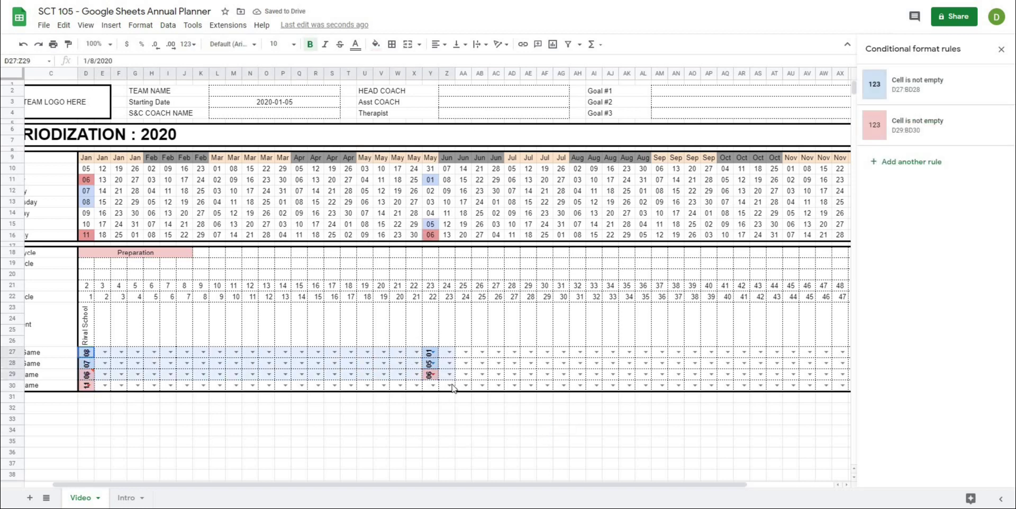
{"action": "left_click", "coordinate": [464, 337]}
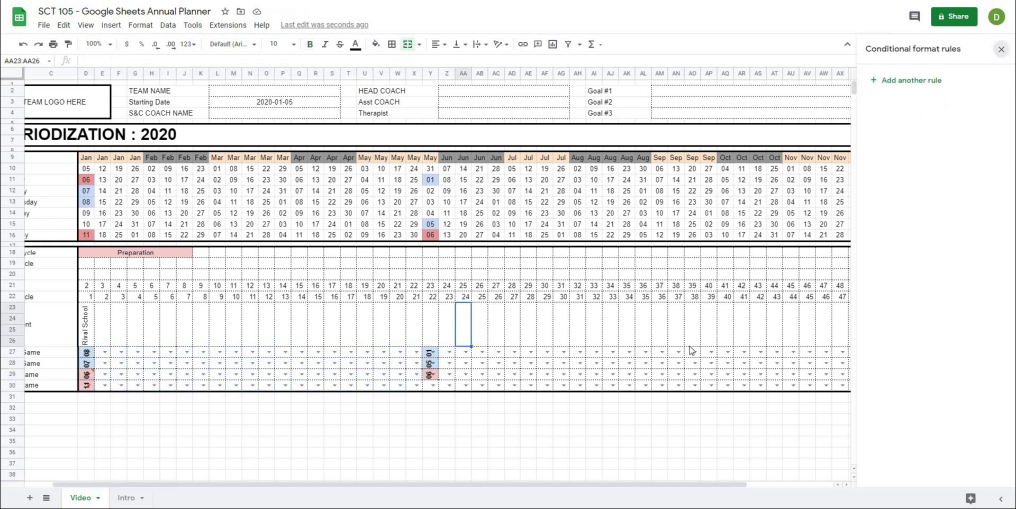
{"action": "left_click", "coordinate": [1001, 49]}
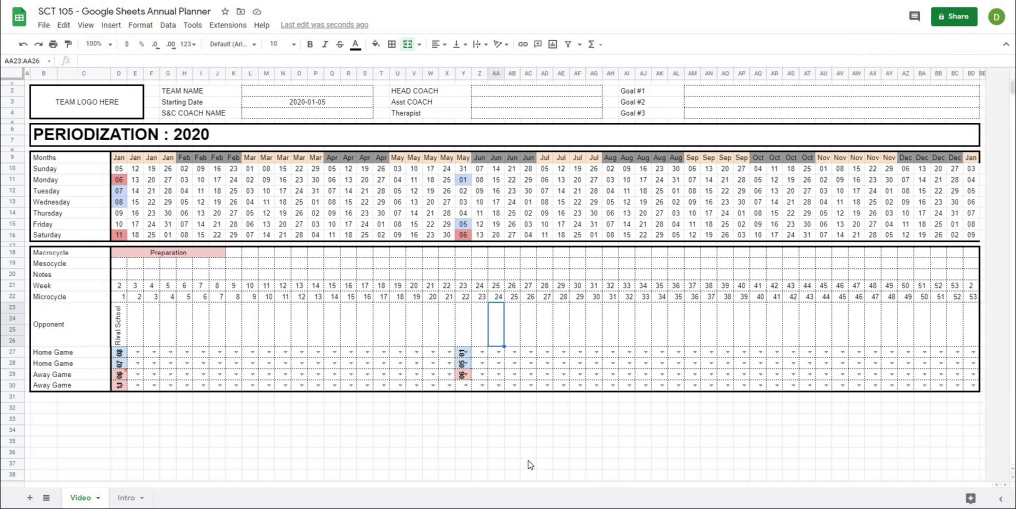